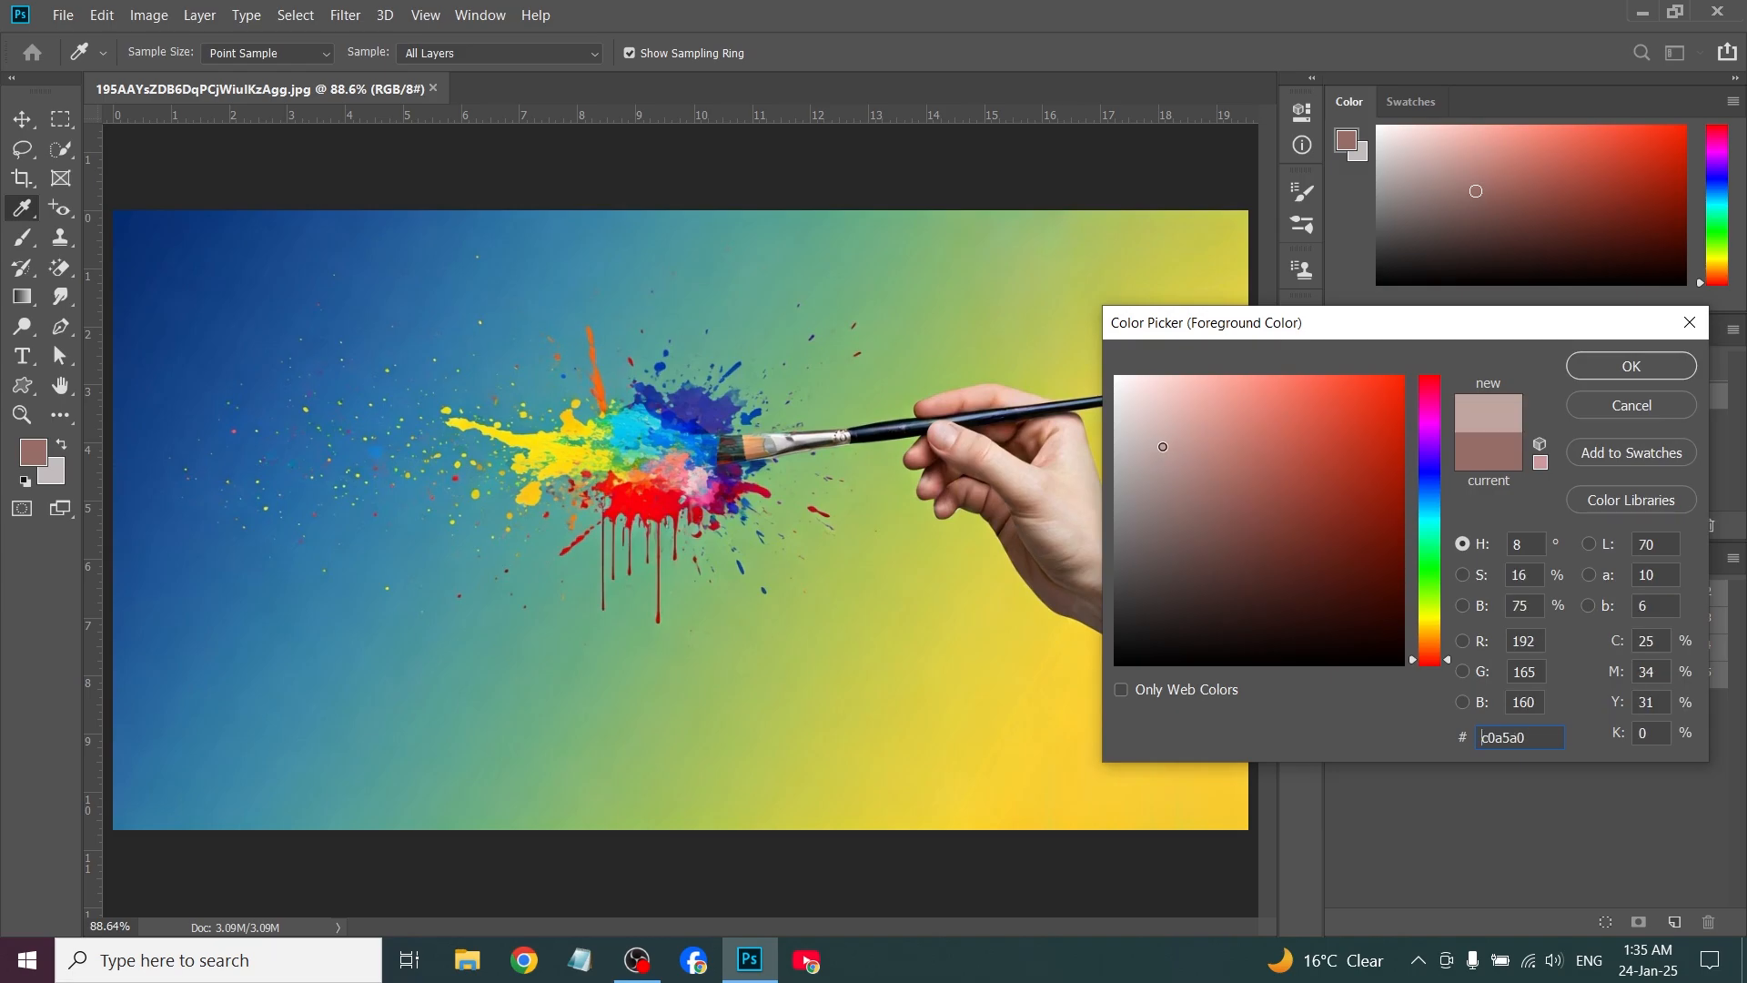
Set the foreground color to white and paint translucent brush strokes over the blue area beside the paint splatter
left_click(1606, 369)
key("b")
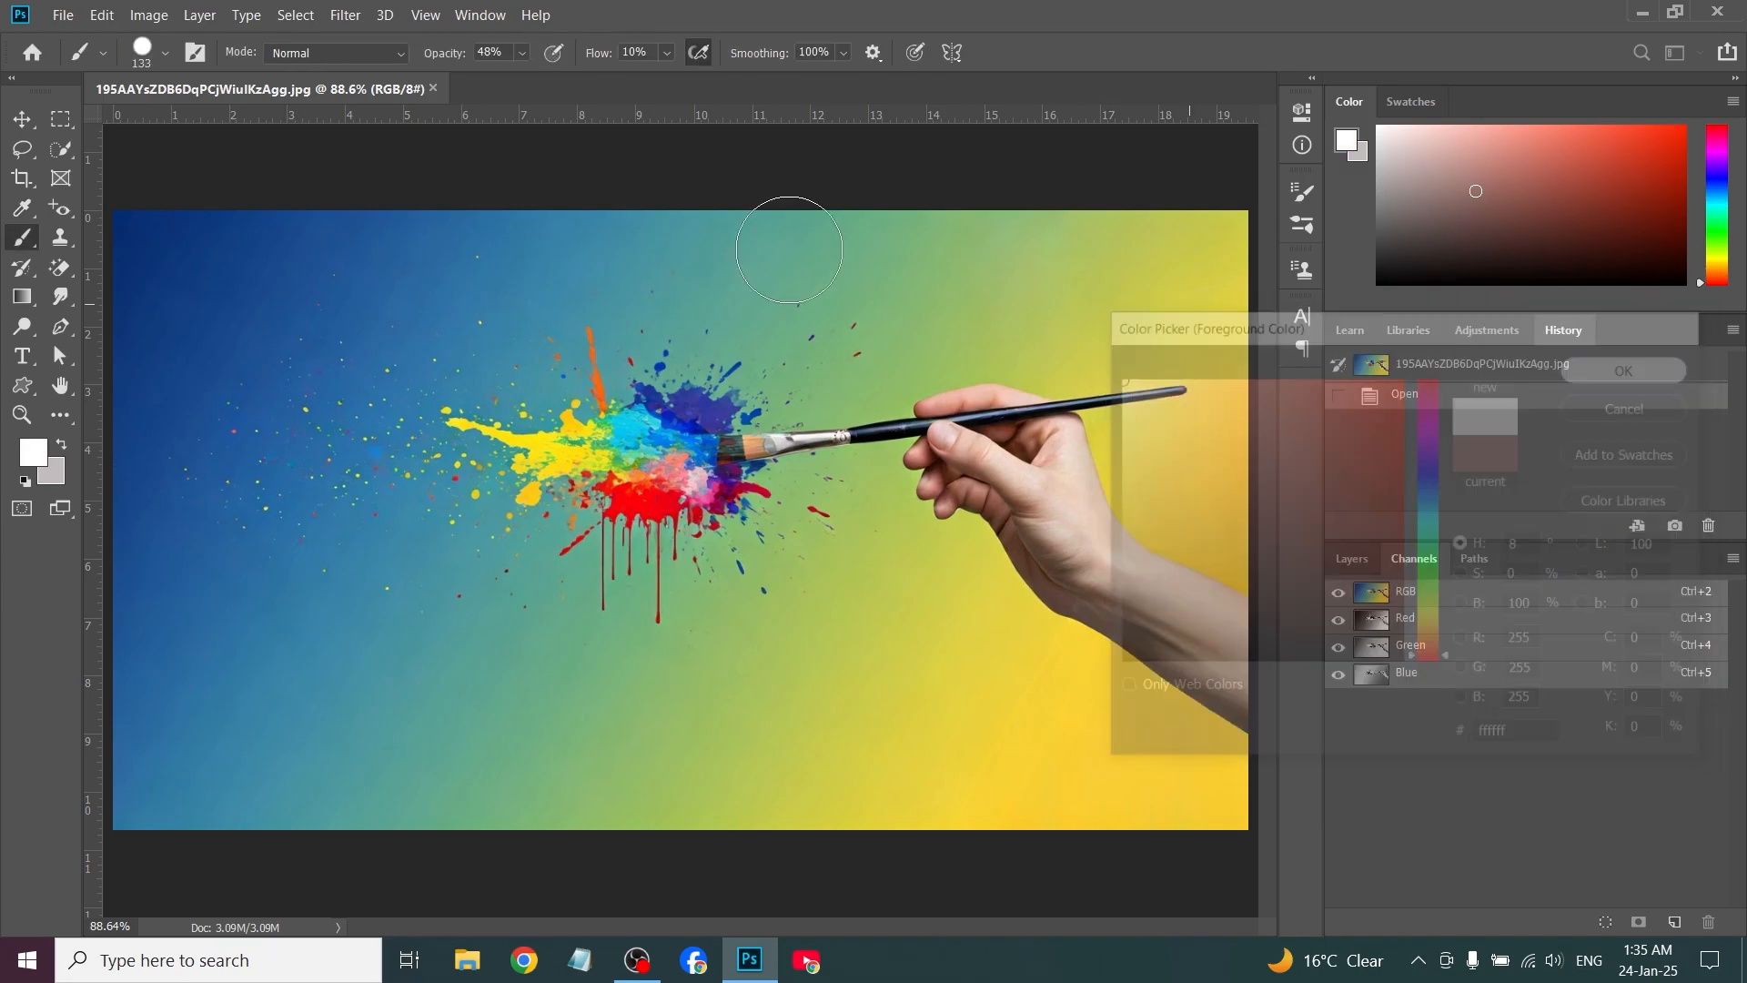
mouse_move(300, 318)
left_mouse_down()
mouse_move(600, 311)
mouse_move(472, 364)
mouse_move(220, 519)
mouse_move(456, 564)
mouse_move(422, 676)
left_mouse_up()
left_click_drag(348, 387, 305, 582)
left_click_drag(476, 593, 421, 687)
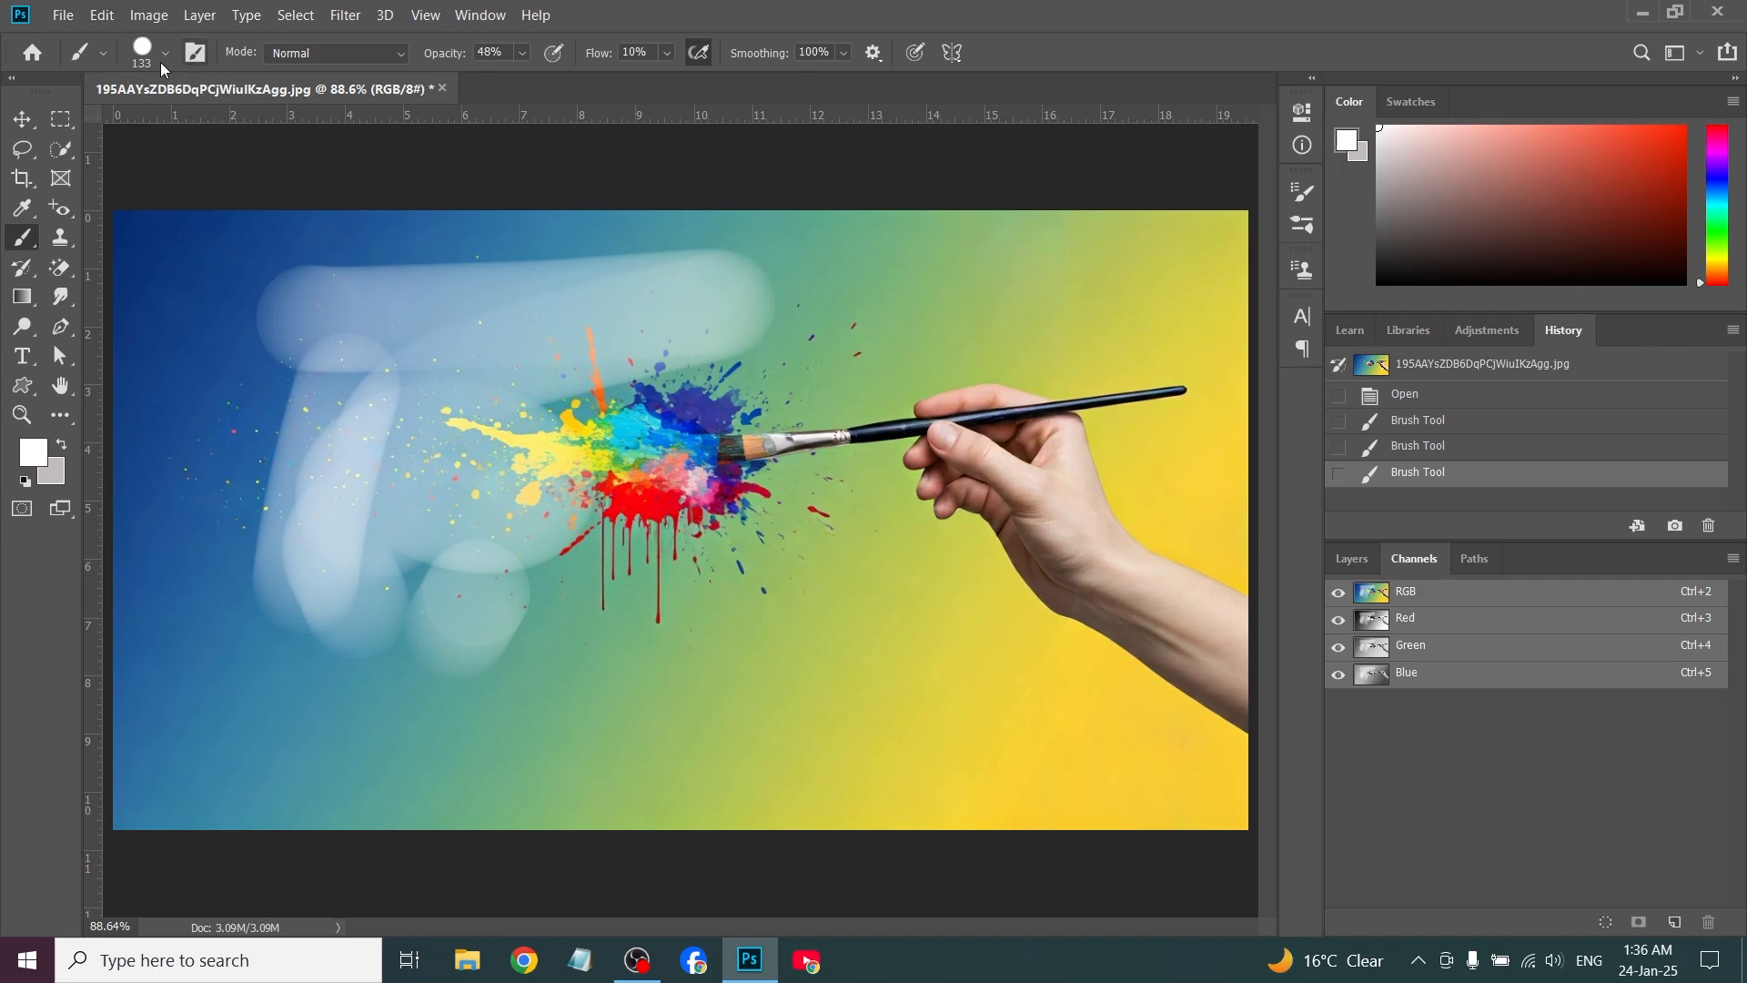
Set the brush size to 127 px with 100% hardness, trying recent brushes and settling on a hard round one
left_click(101, 53)
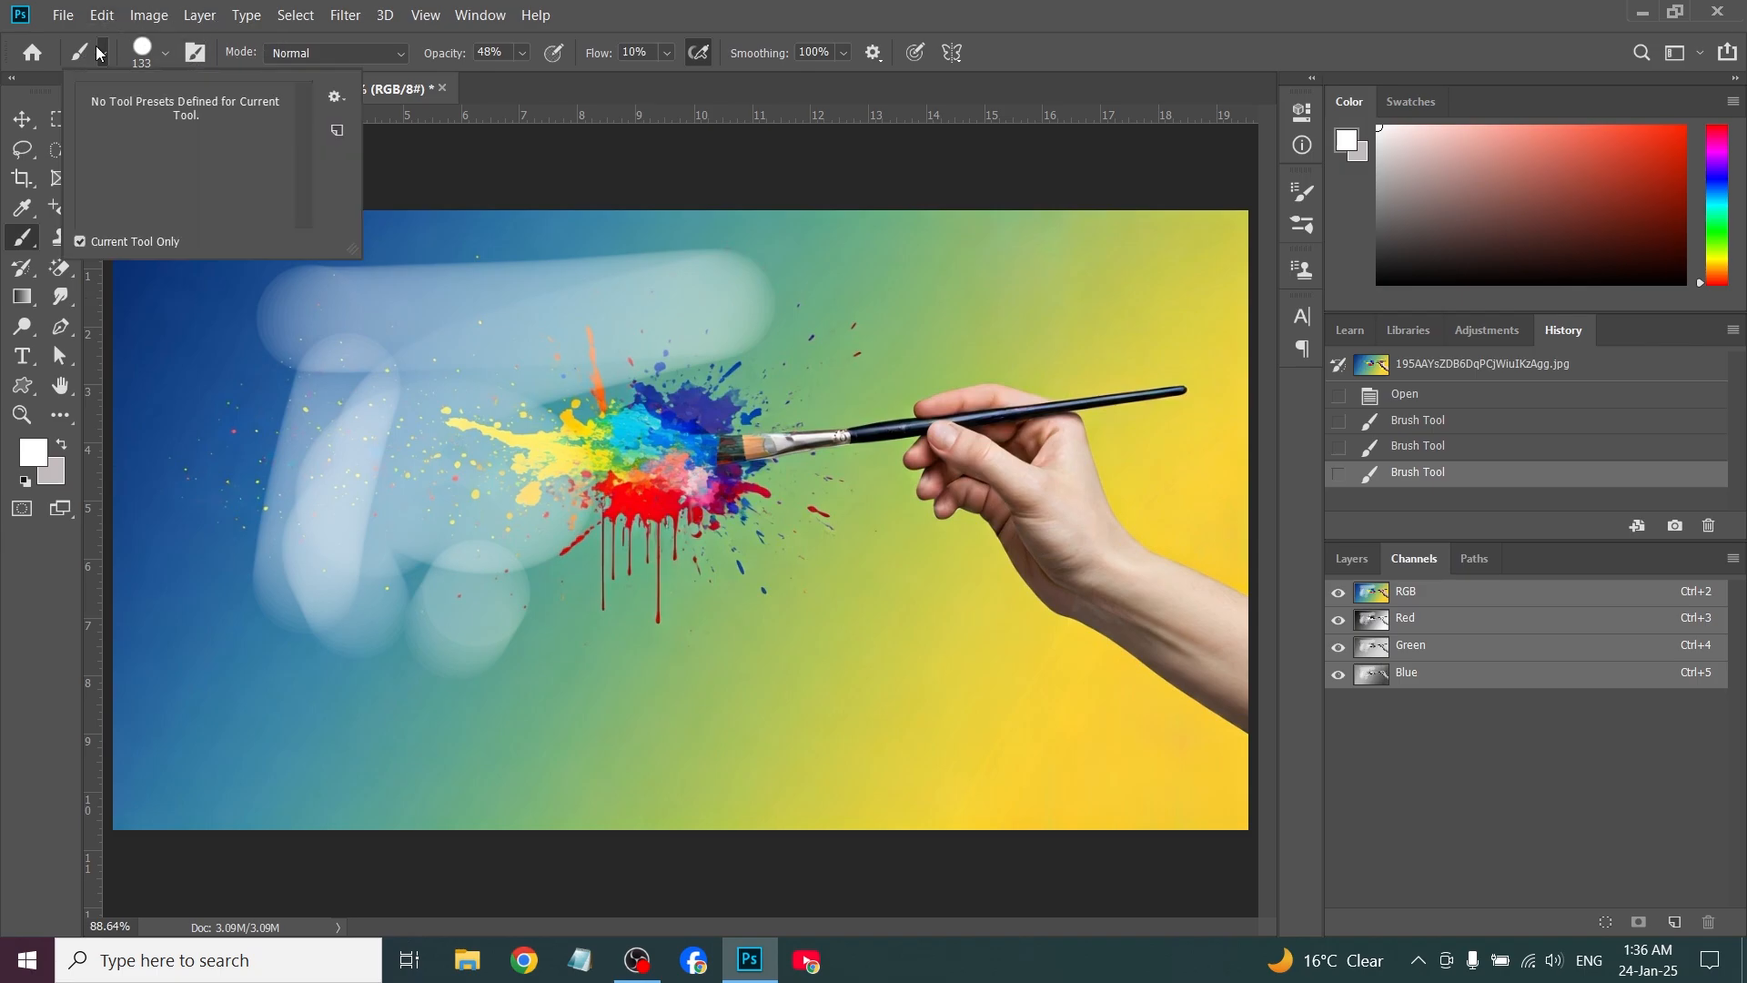
left_click(164, 54)
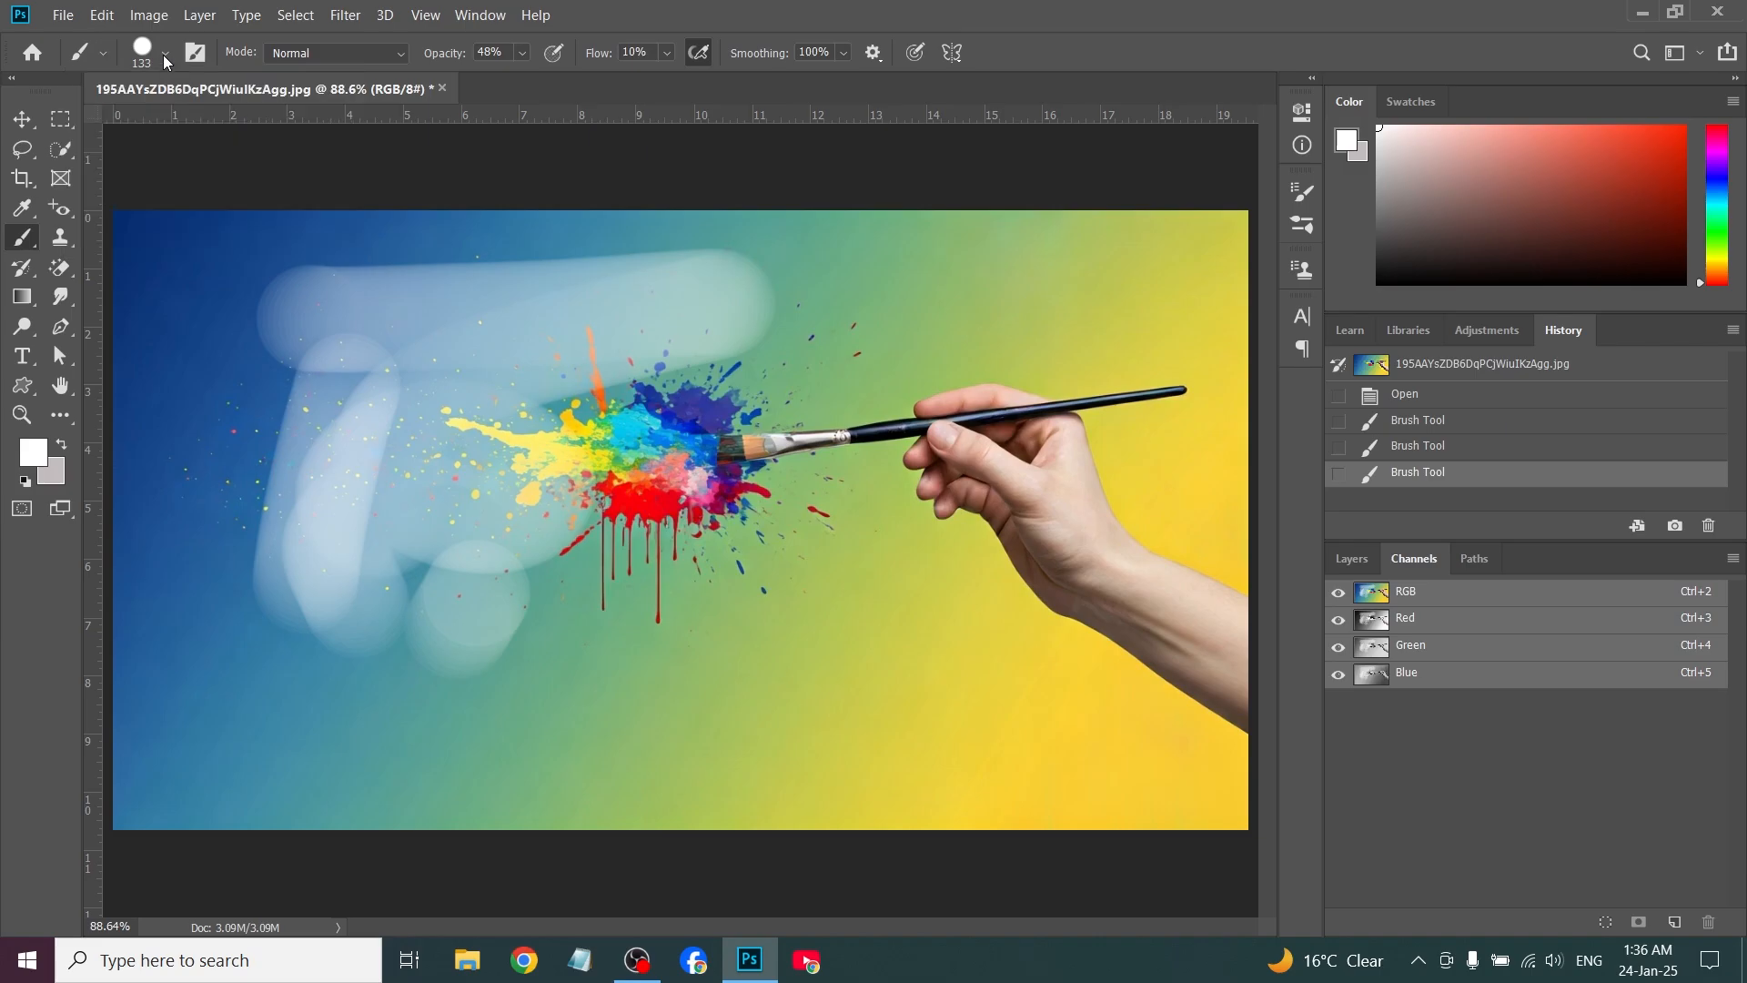
left_click(164, 54)
left_click_drag(207, 126, 211, 126)
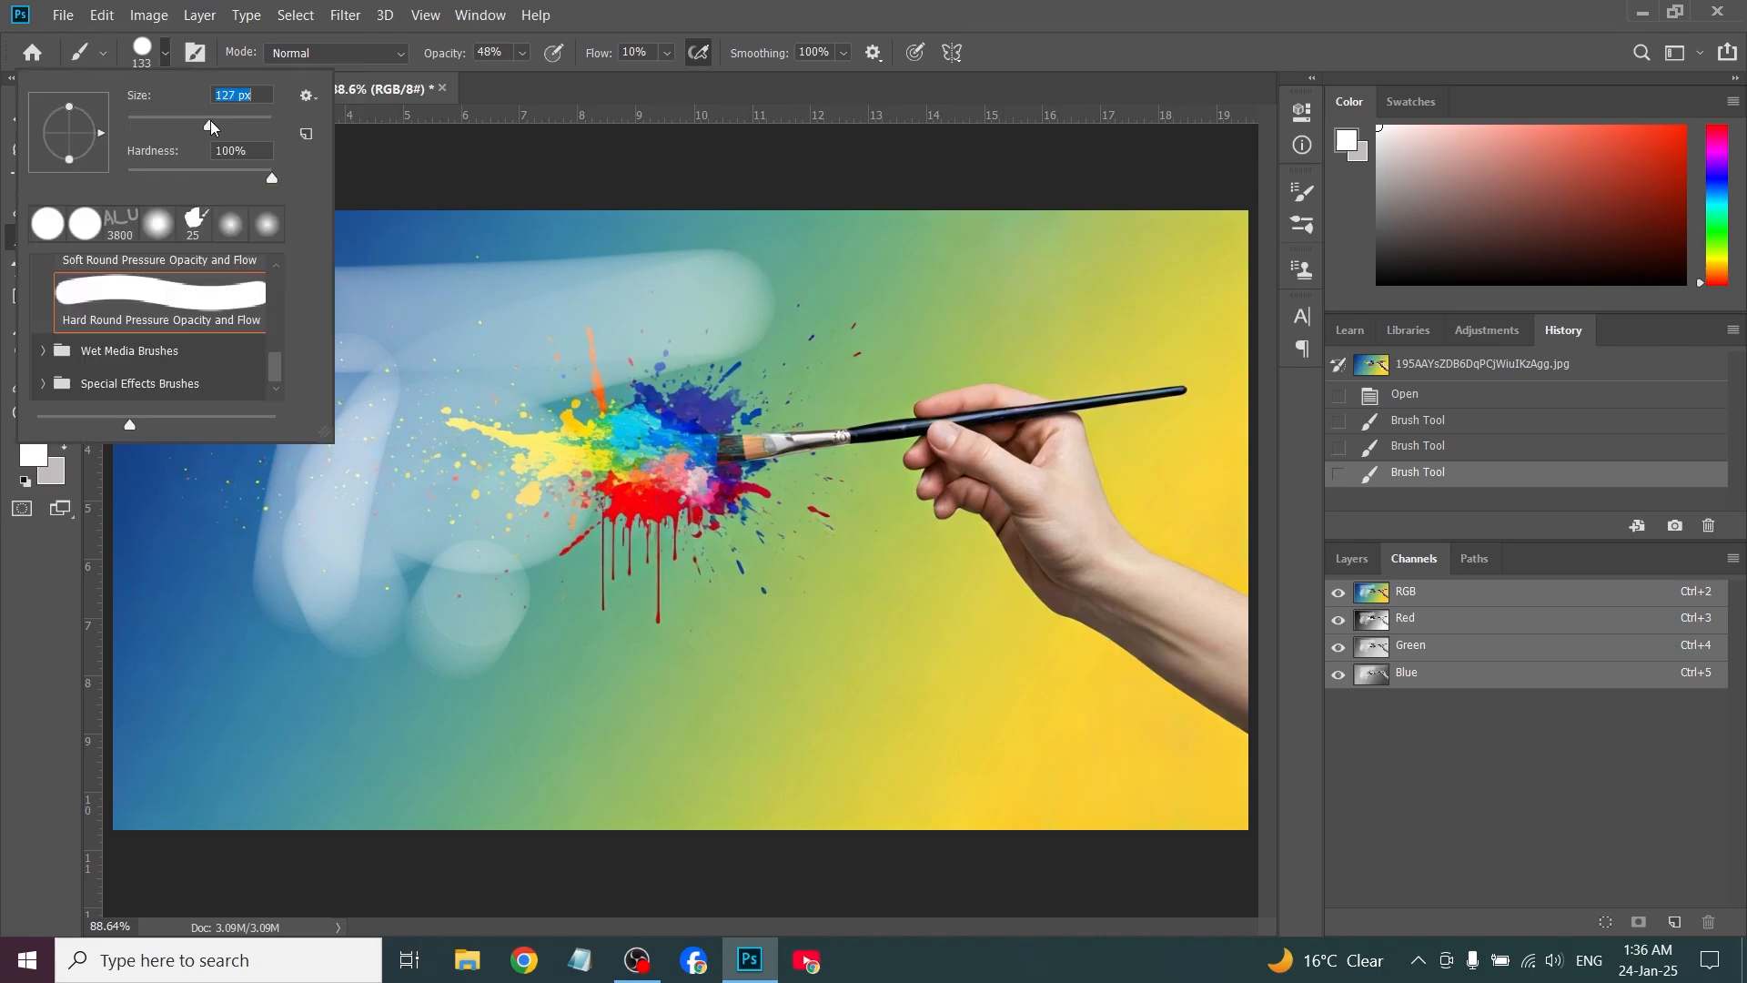
left_click(269, 179)
left_click(71, 226)
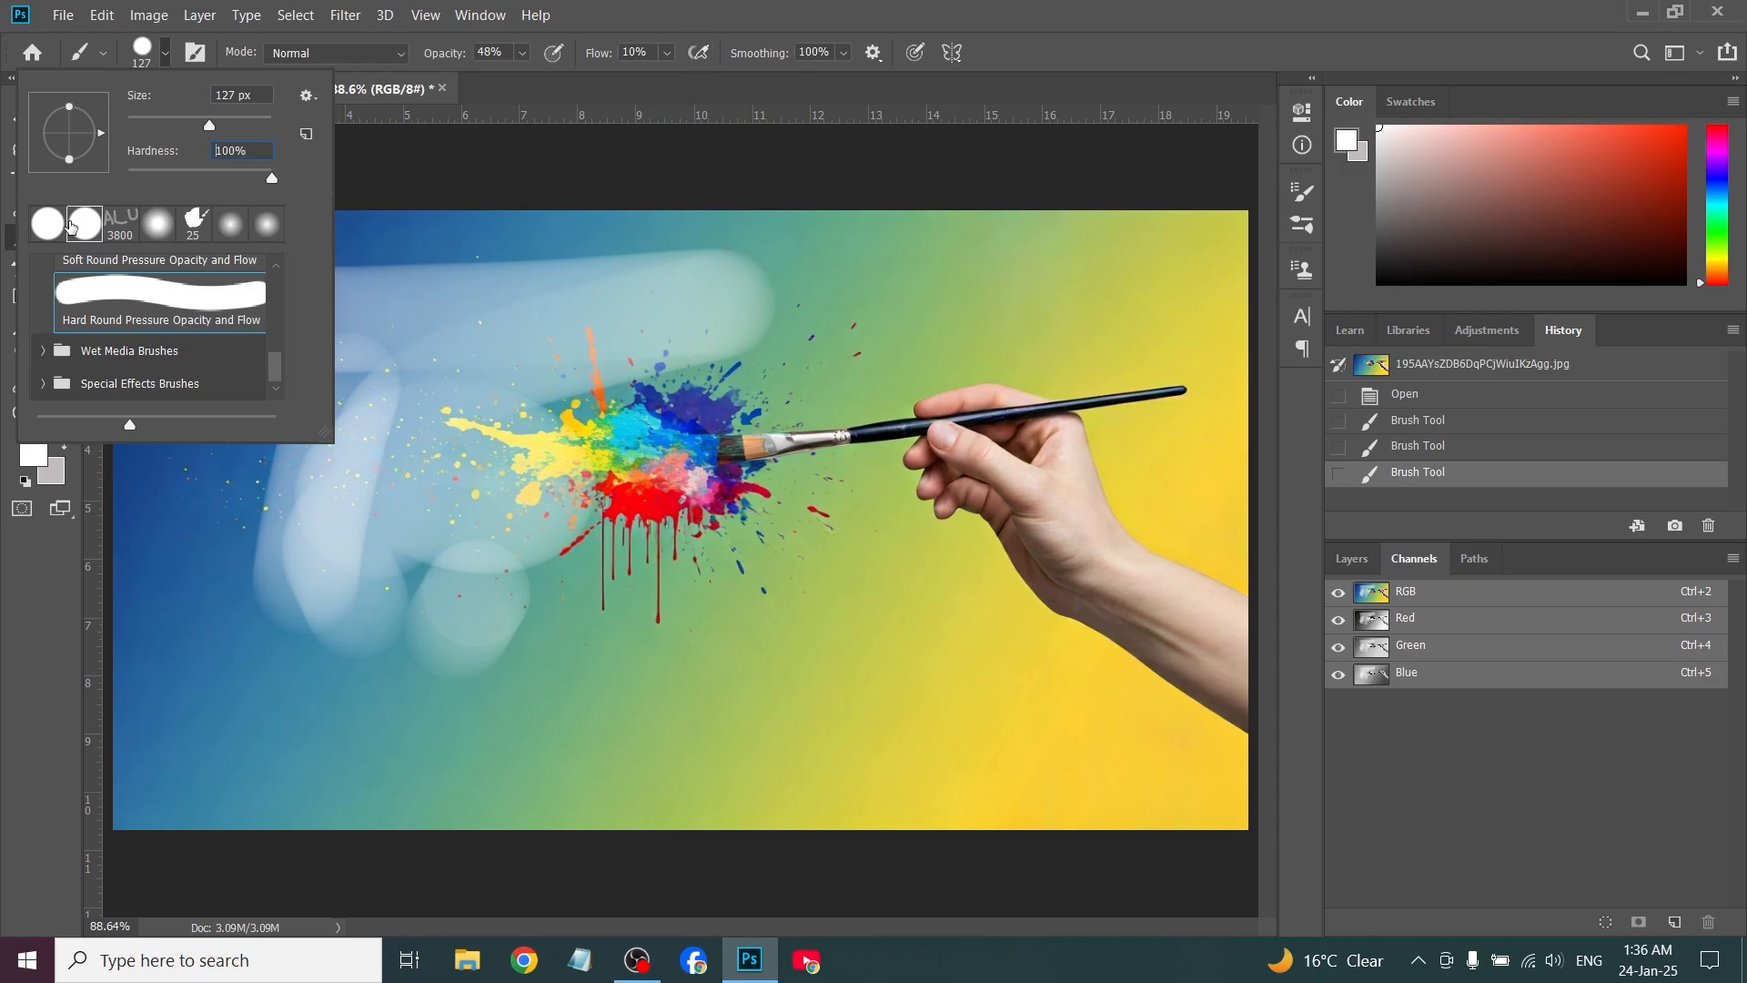
left_click(157, 226)
left_click(229, 225)
left_click(83, 227)
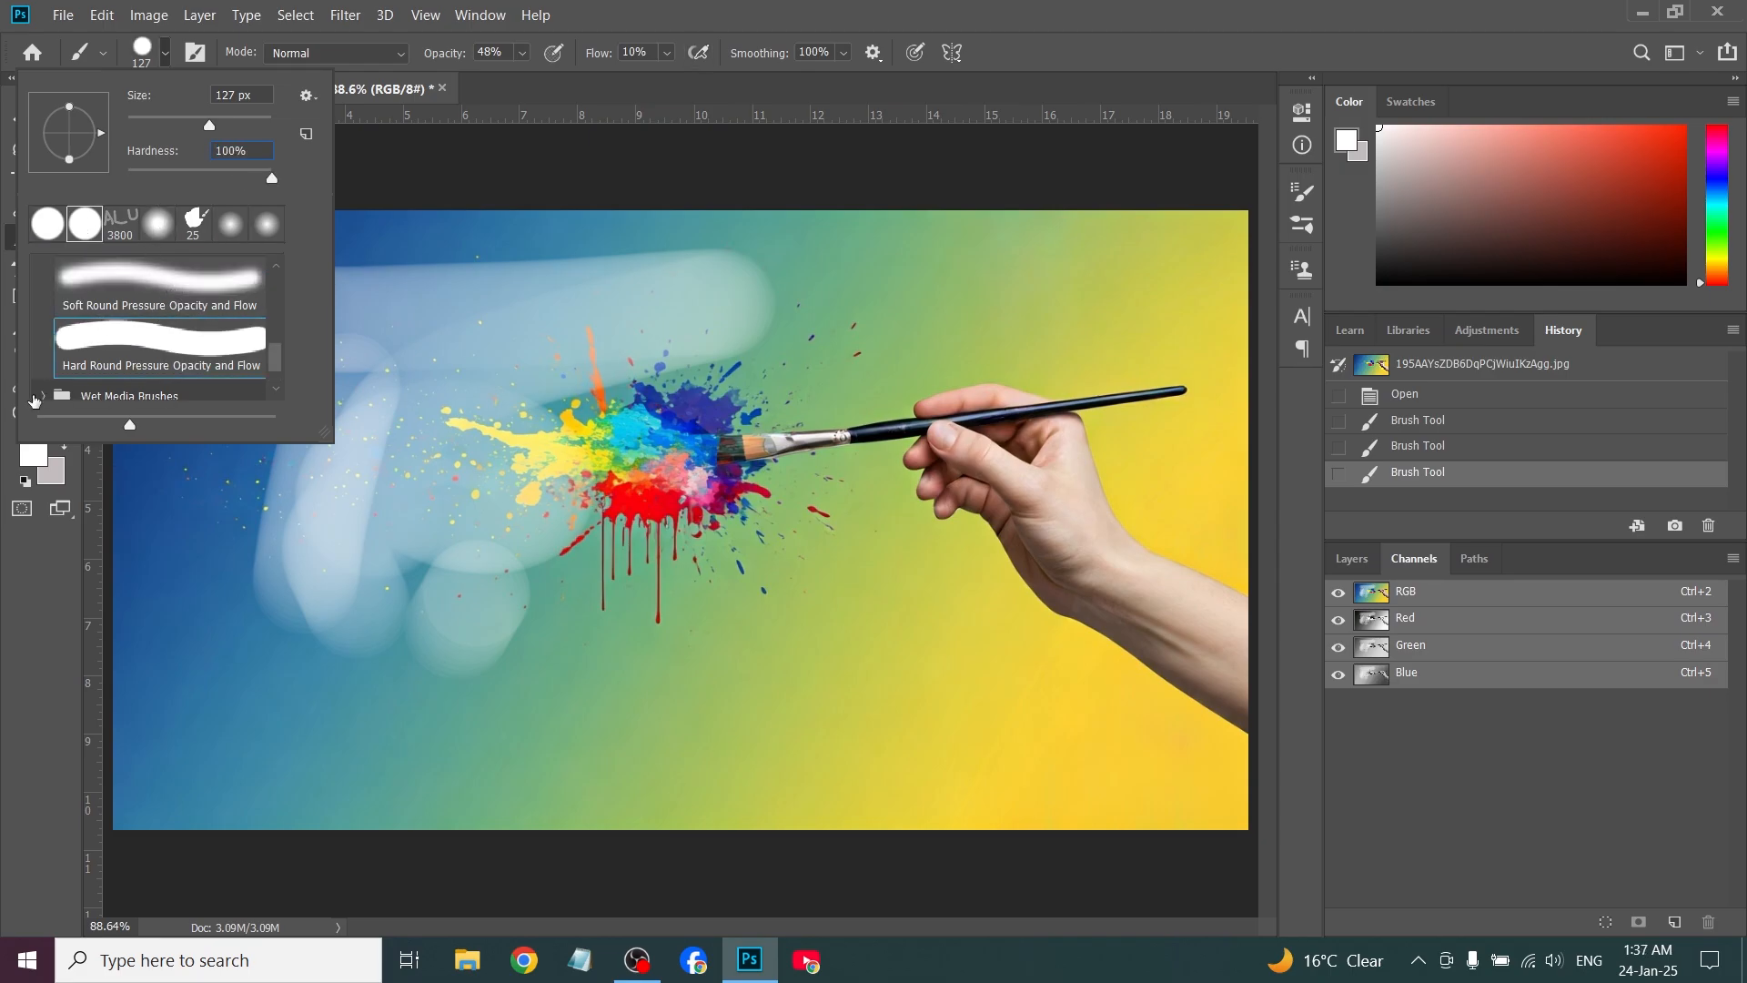
Choose the Hard Round Pressure Size preset from General Brushes and paint white strokes around the paintbrush tip in the image
scroll(40, 335, "down", 1)
scroll(40, 335, "up", 2)
scroll(40, 334, "up", 3)
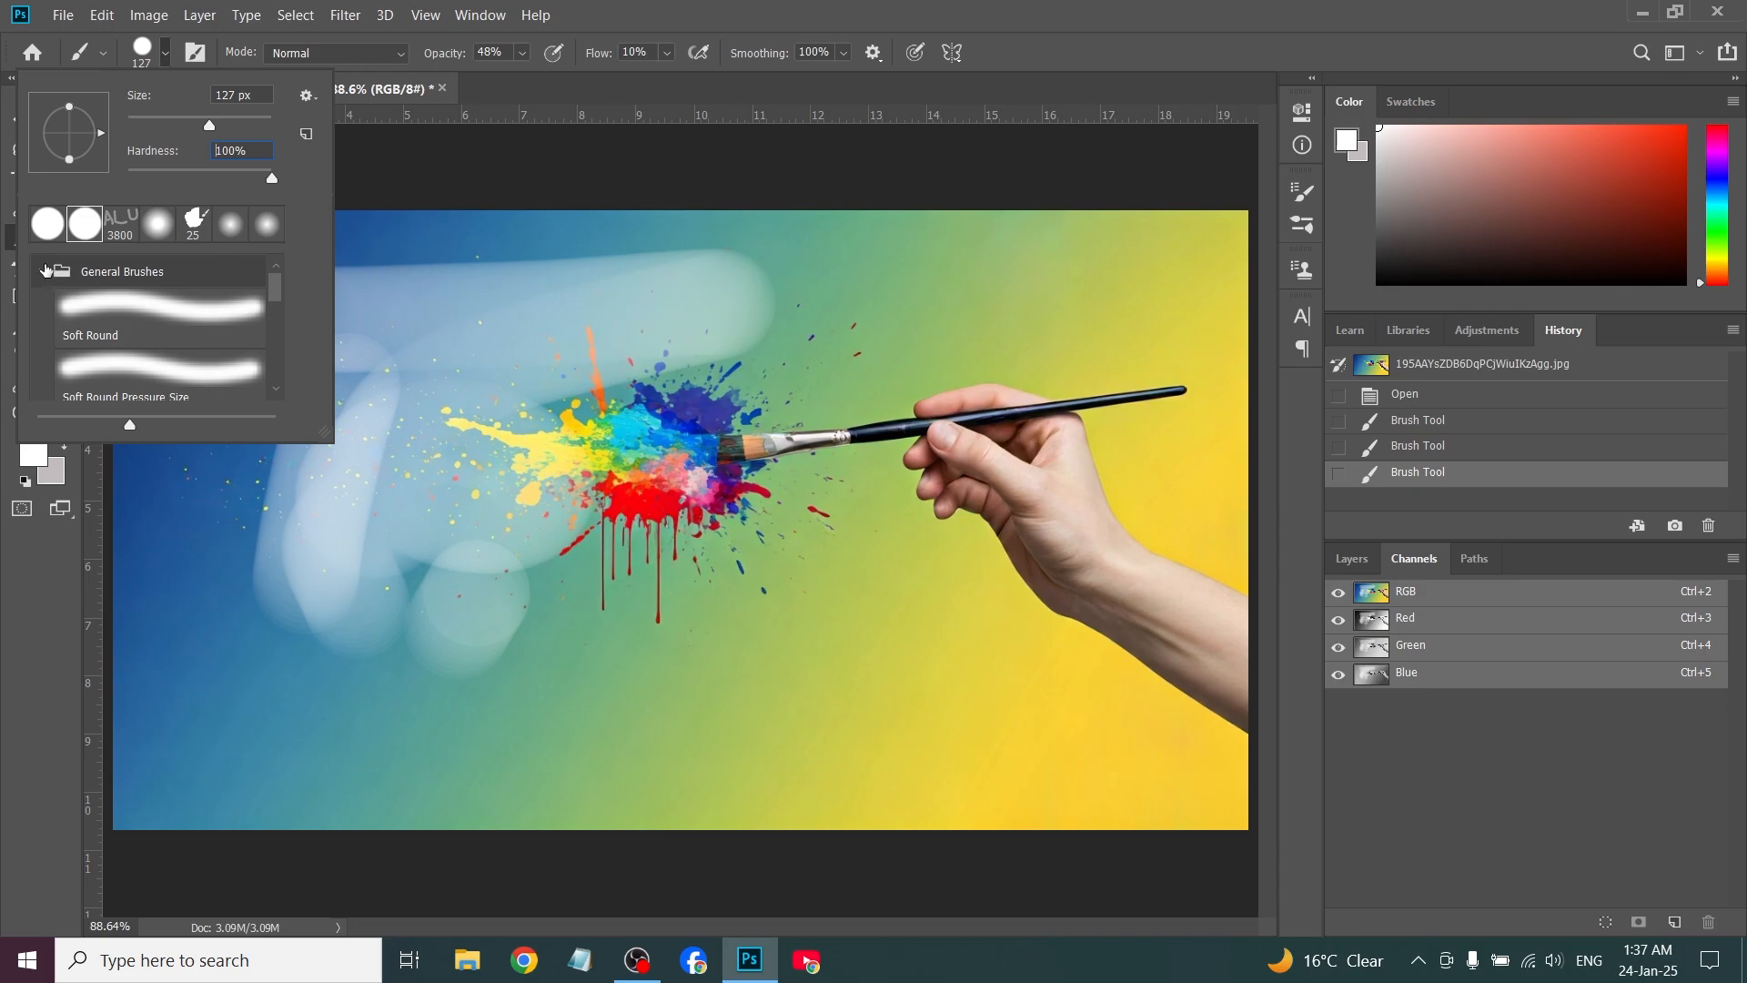
left_click(44, 269)
left_click(42, 272)
scroll(168, 339, "down", 1)
scroll(168, 339, "down", 1)
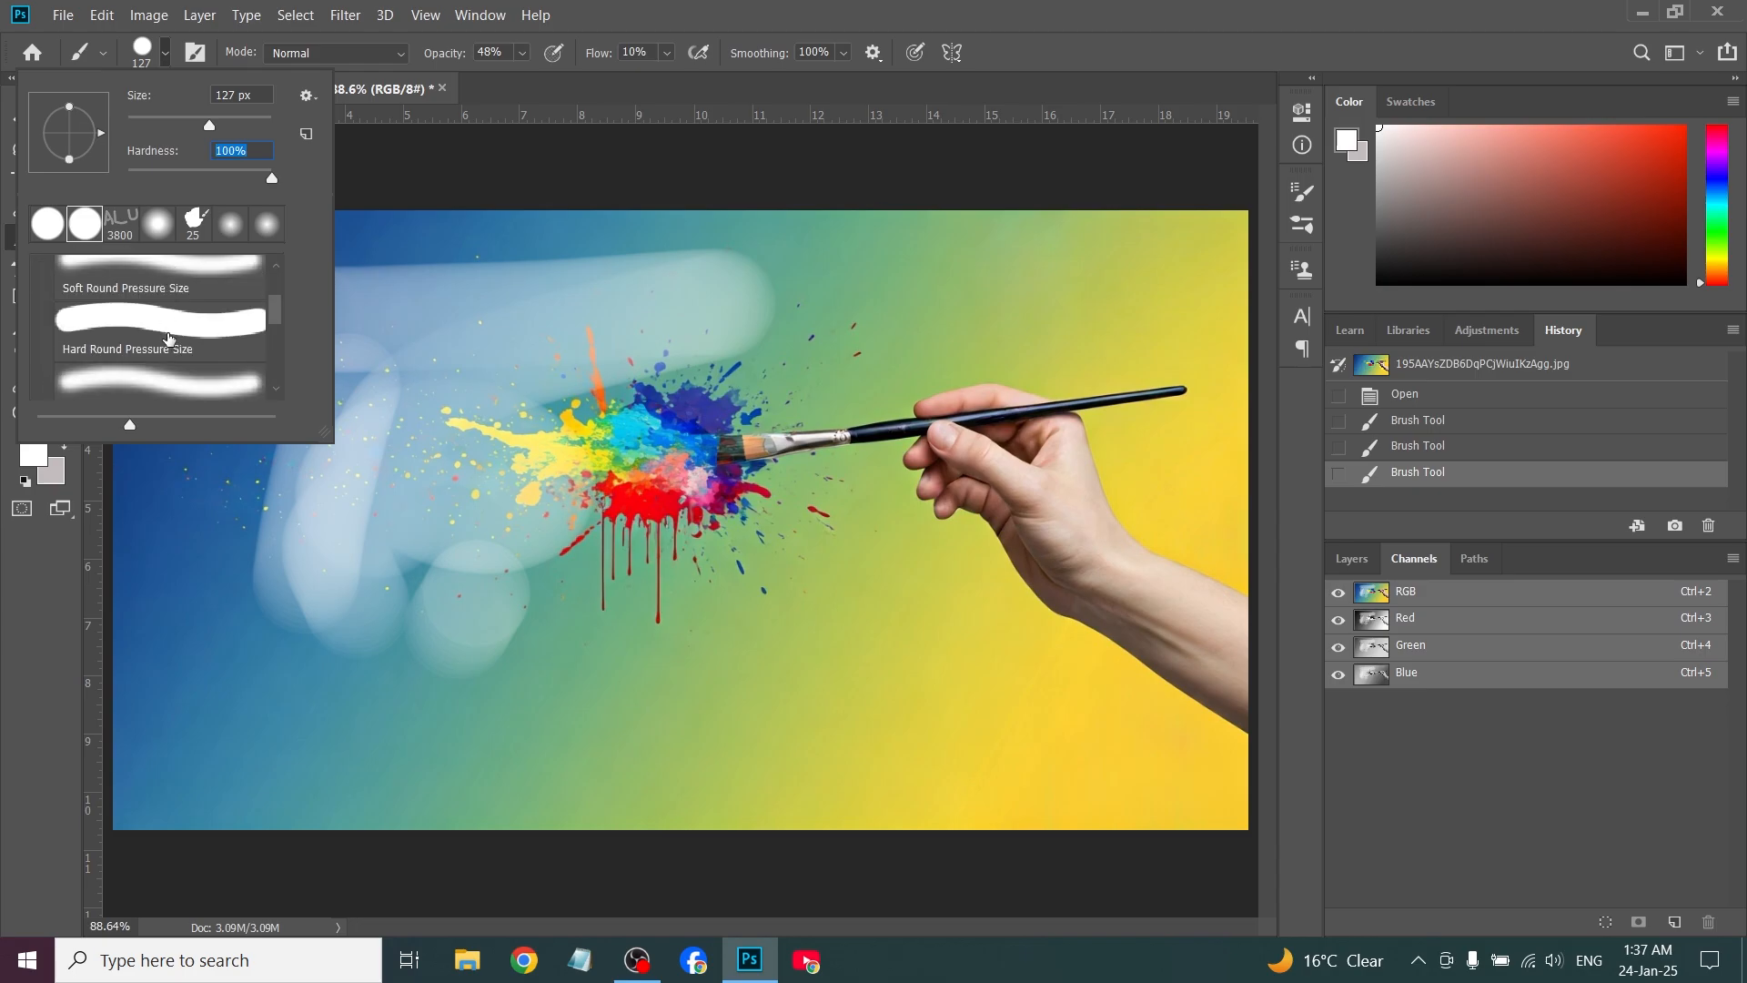
left_click(167, 338)
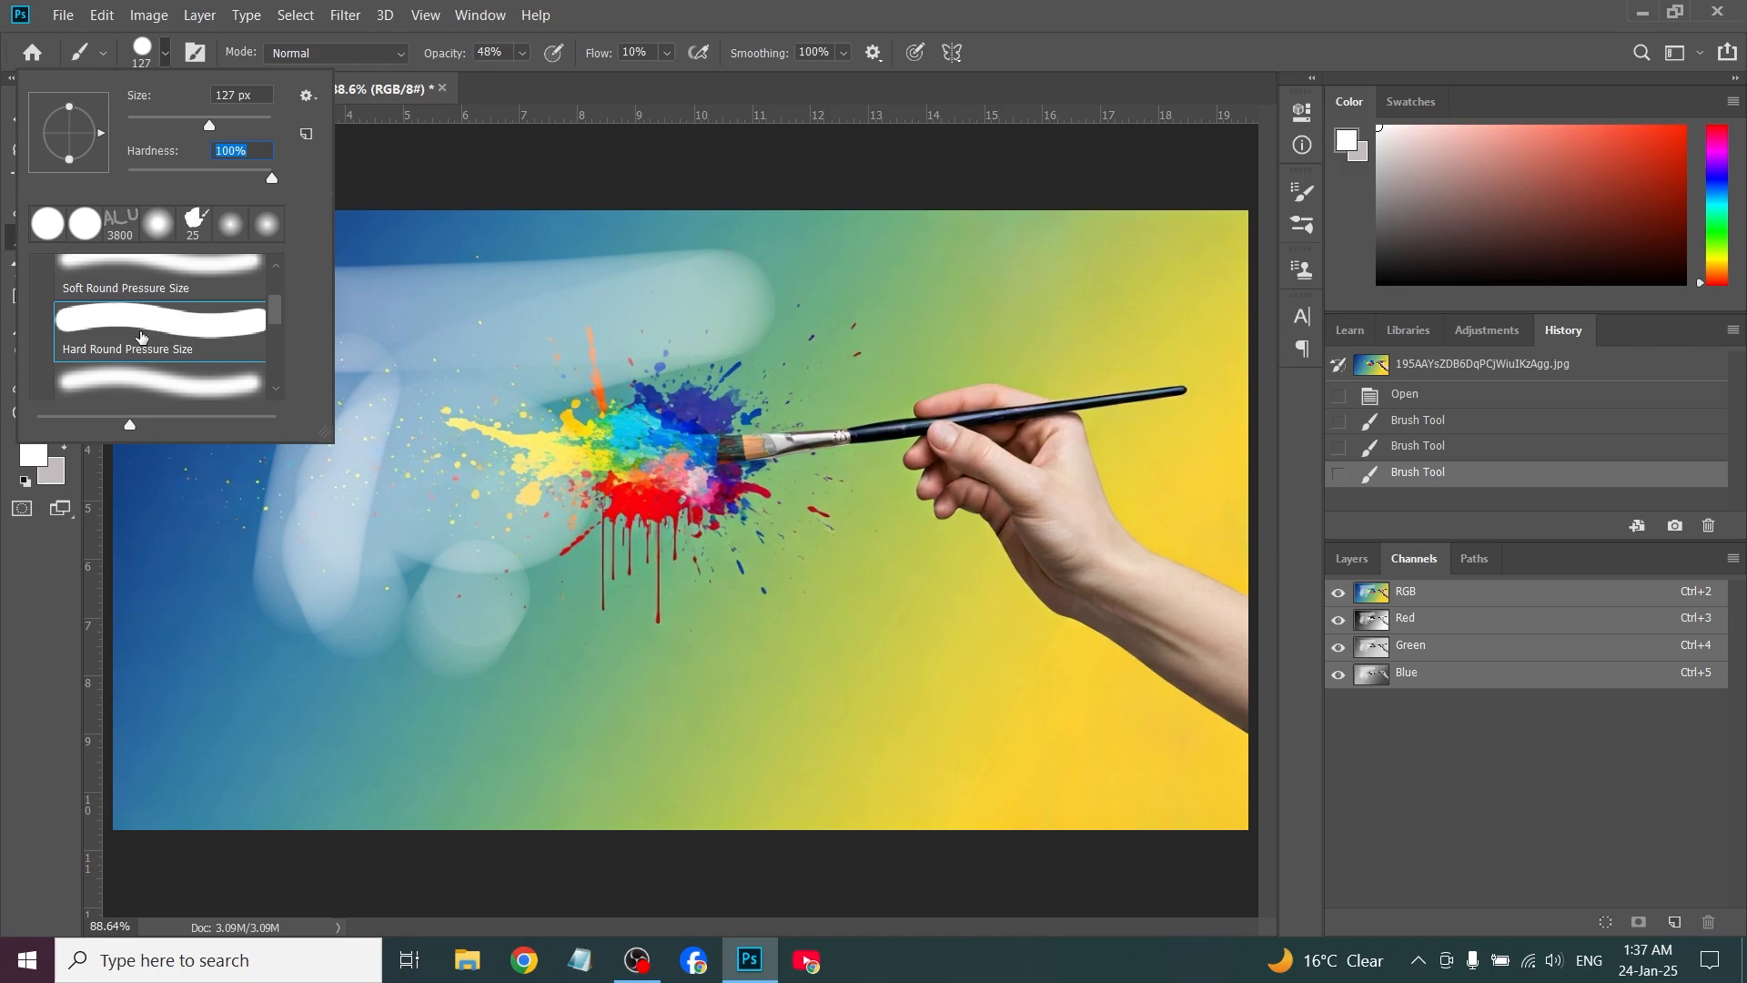
mouse_move(1013, 308)
left_mouse_down()
mouse_move(748, 382)
mouse_move(689, 439)
mouse_move(748, 564)
mouse_move(595, 617)
mouse_move(720, 649)
mouse_move(694, 624)
left_mouse_up()
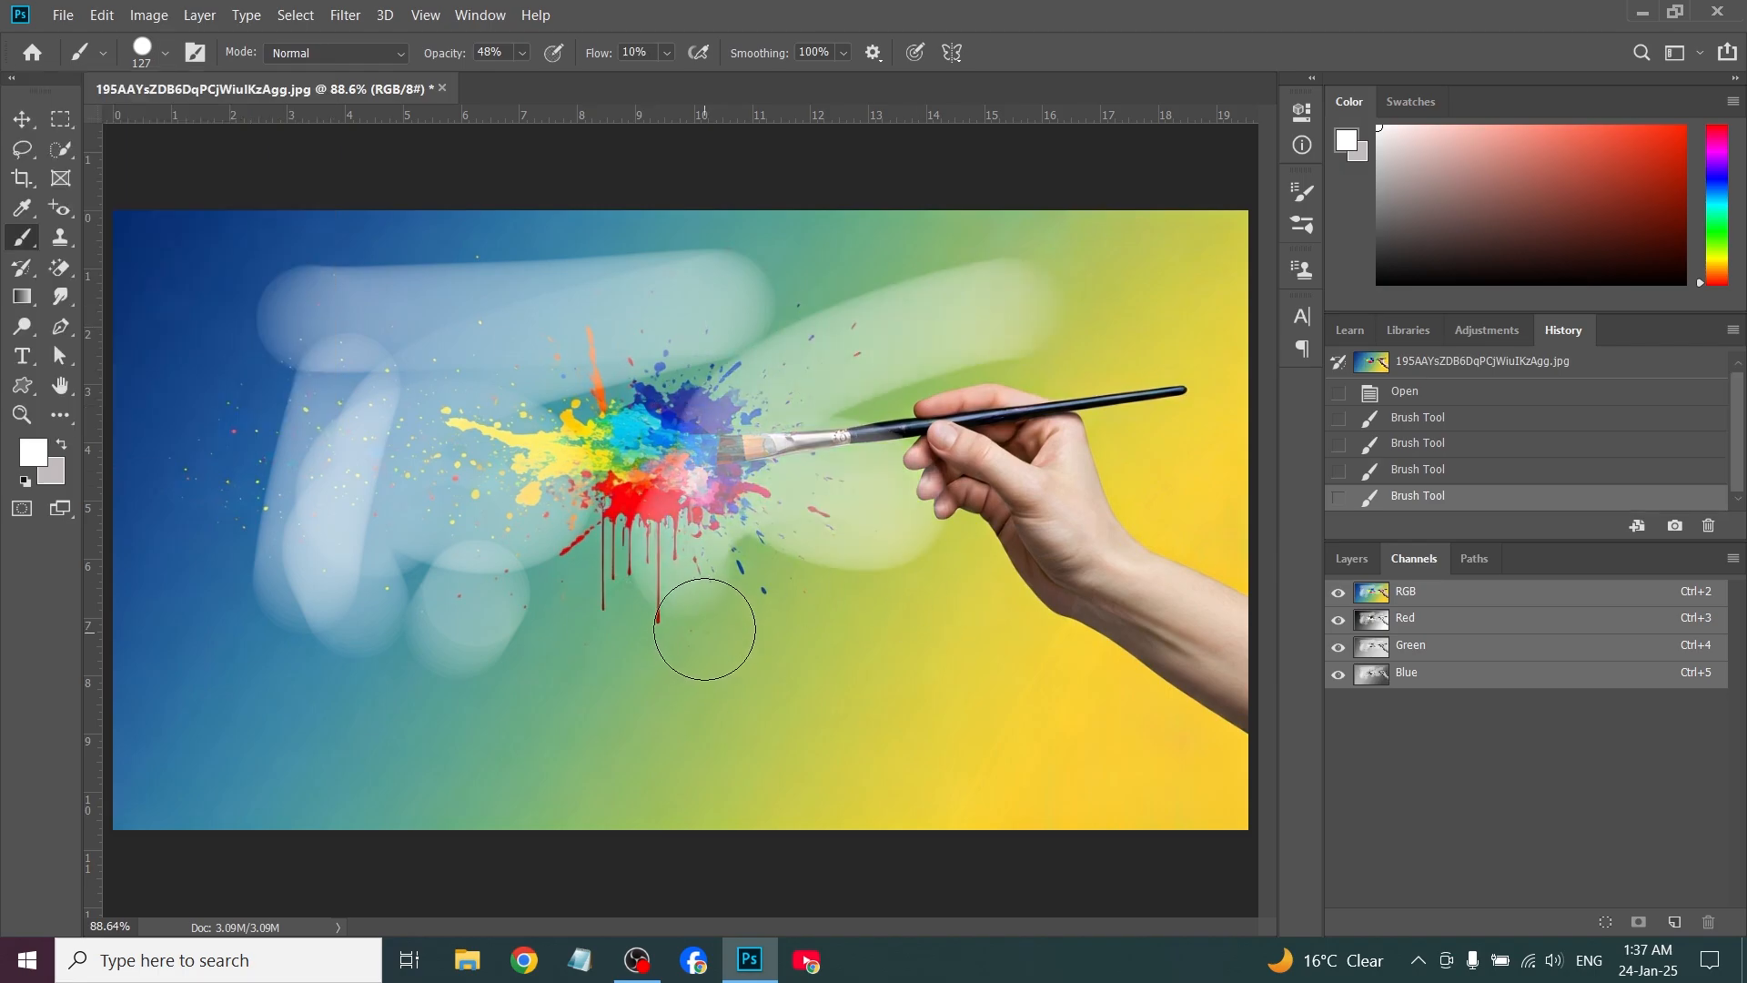
In the brush settings, reduce the tip size to 100 px, enable Noise, and toggle Wet Edges off and back on
left_click(201, 55)
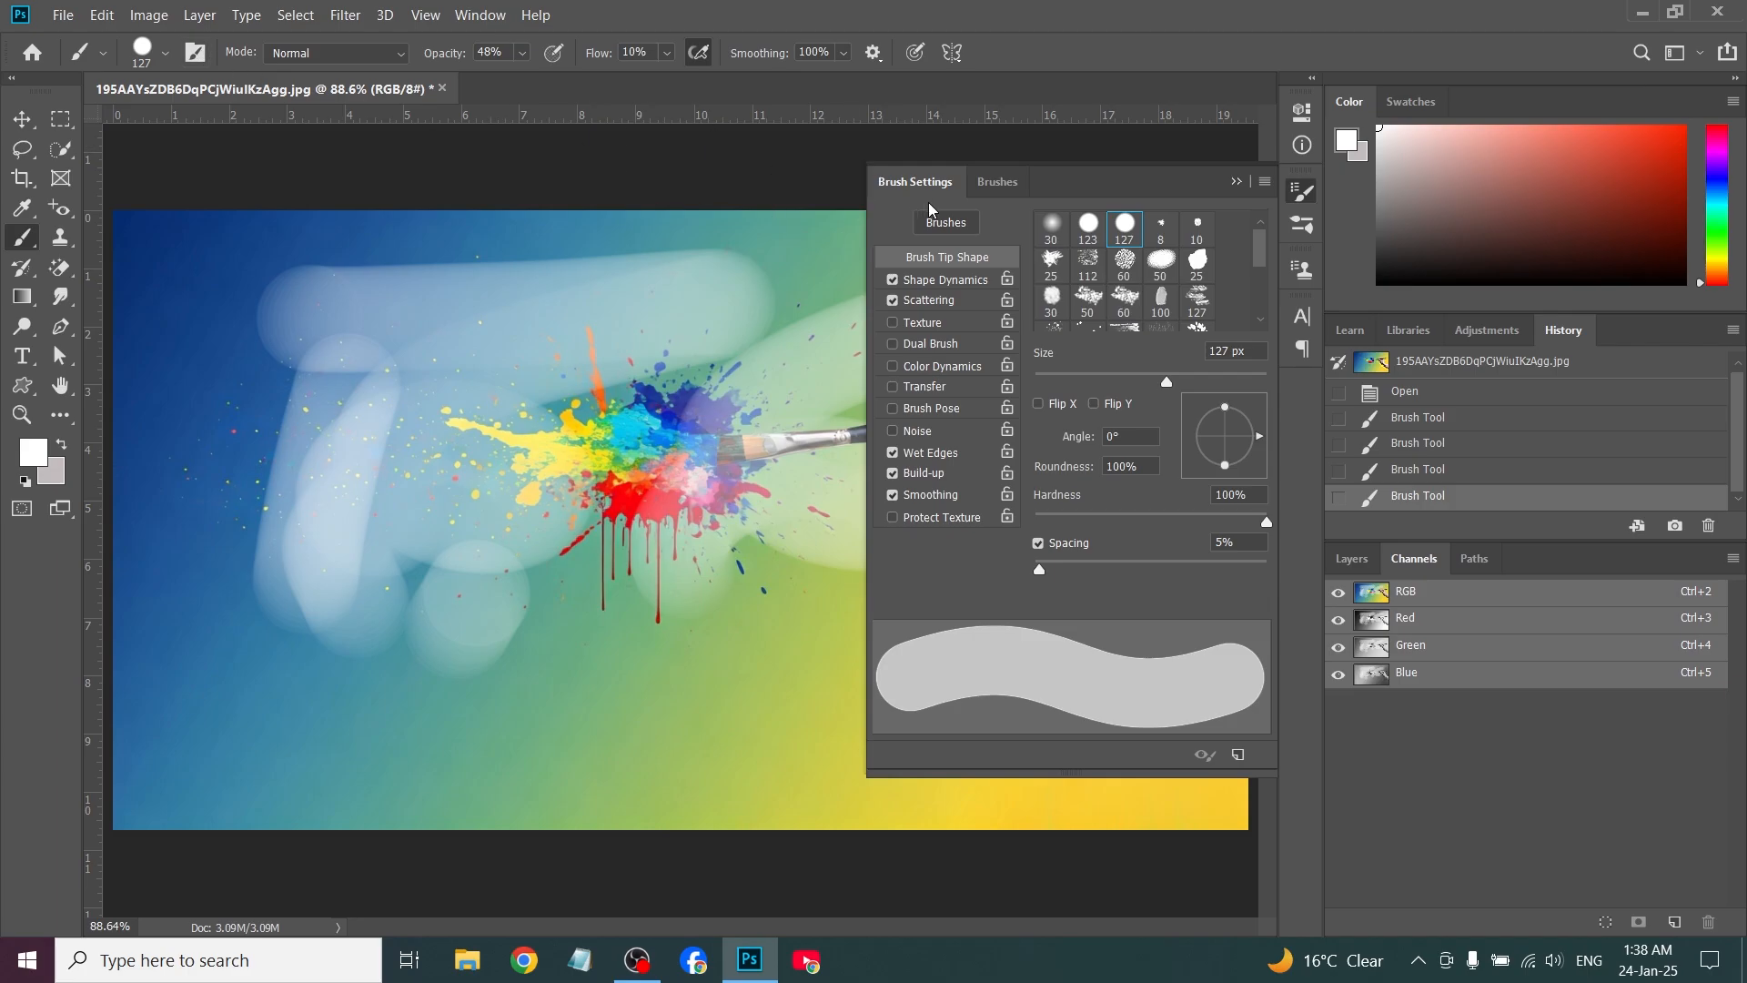
key("bracketleft")
left_click(893, 454)
left_click(894, 431)
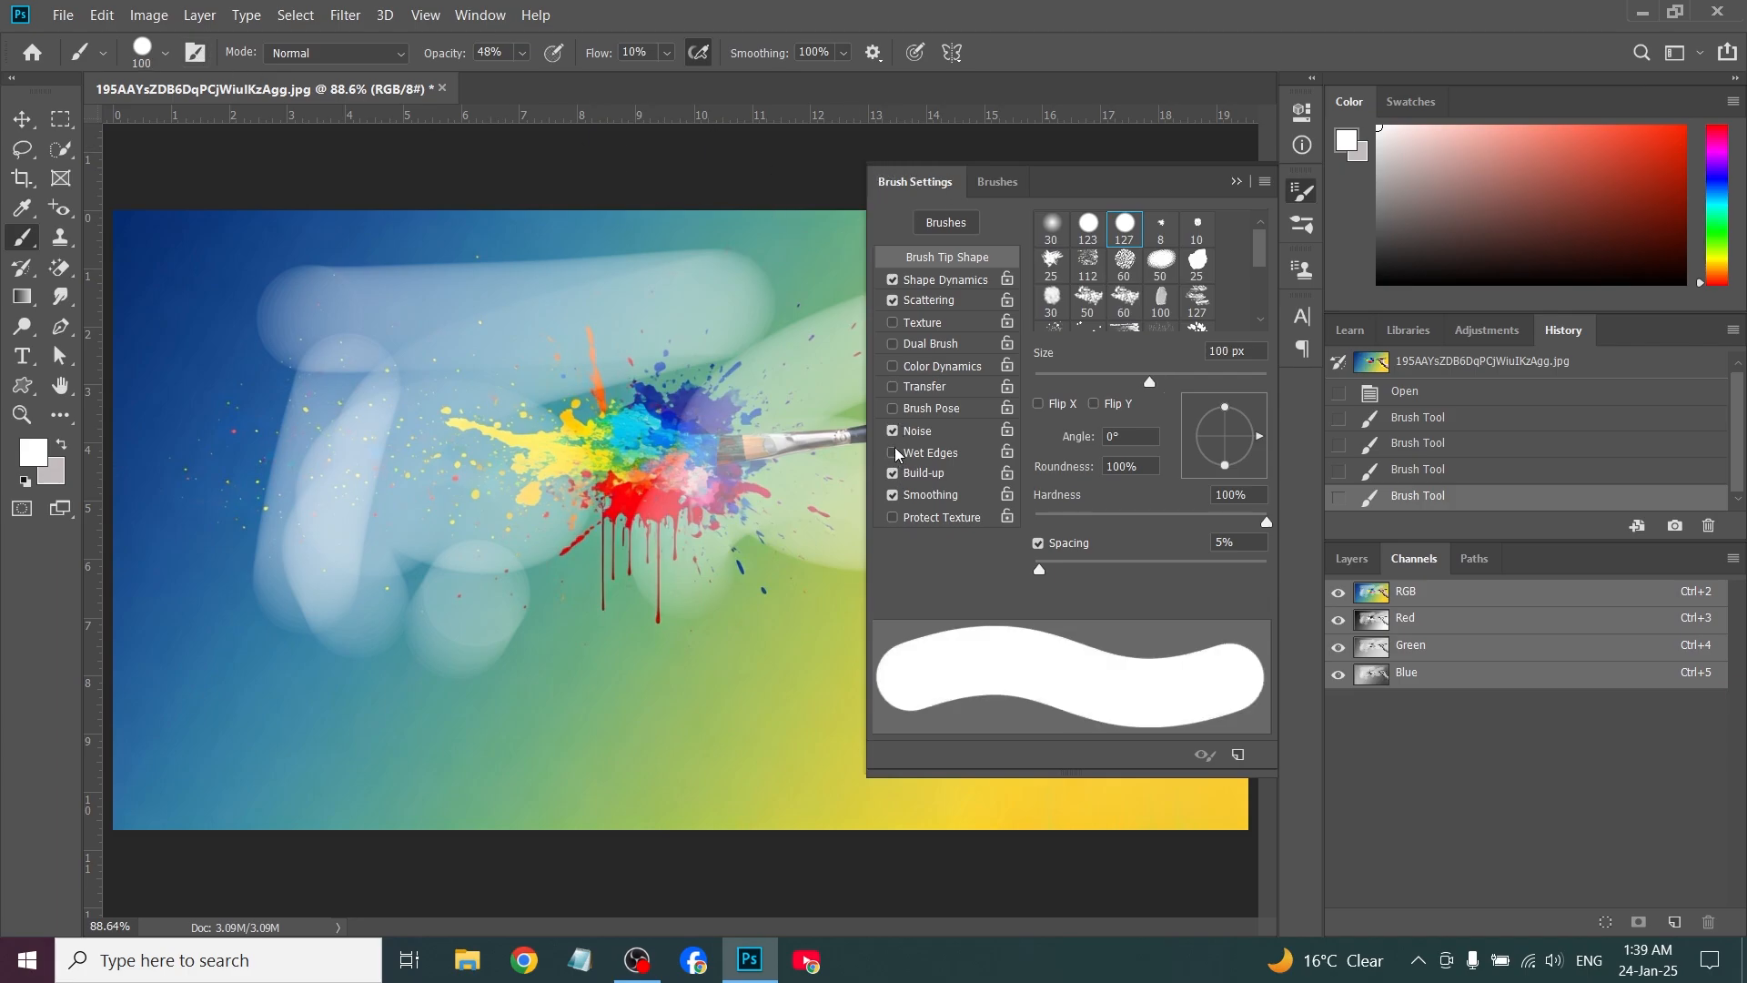
left_click(893, 453)
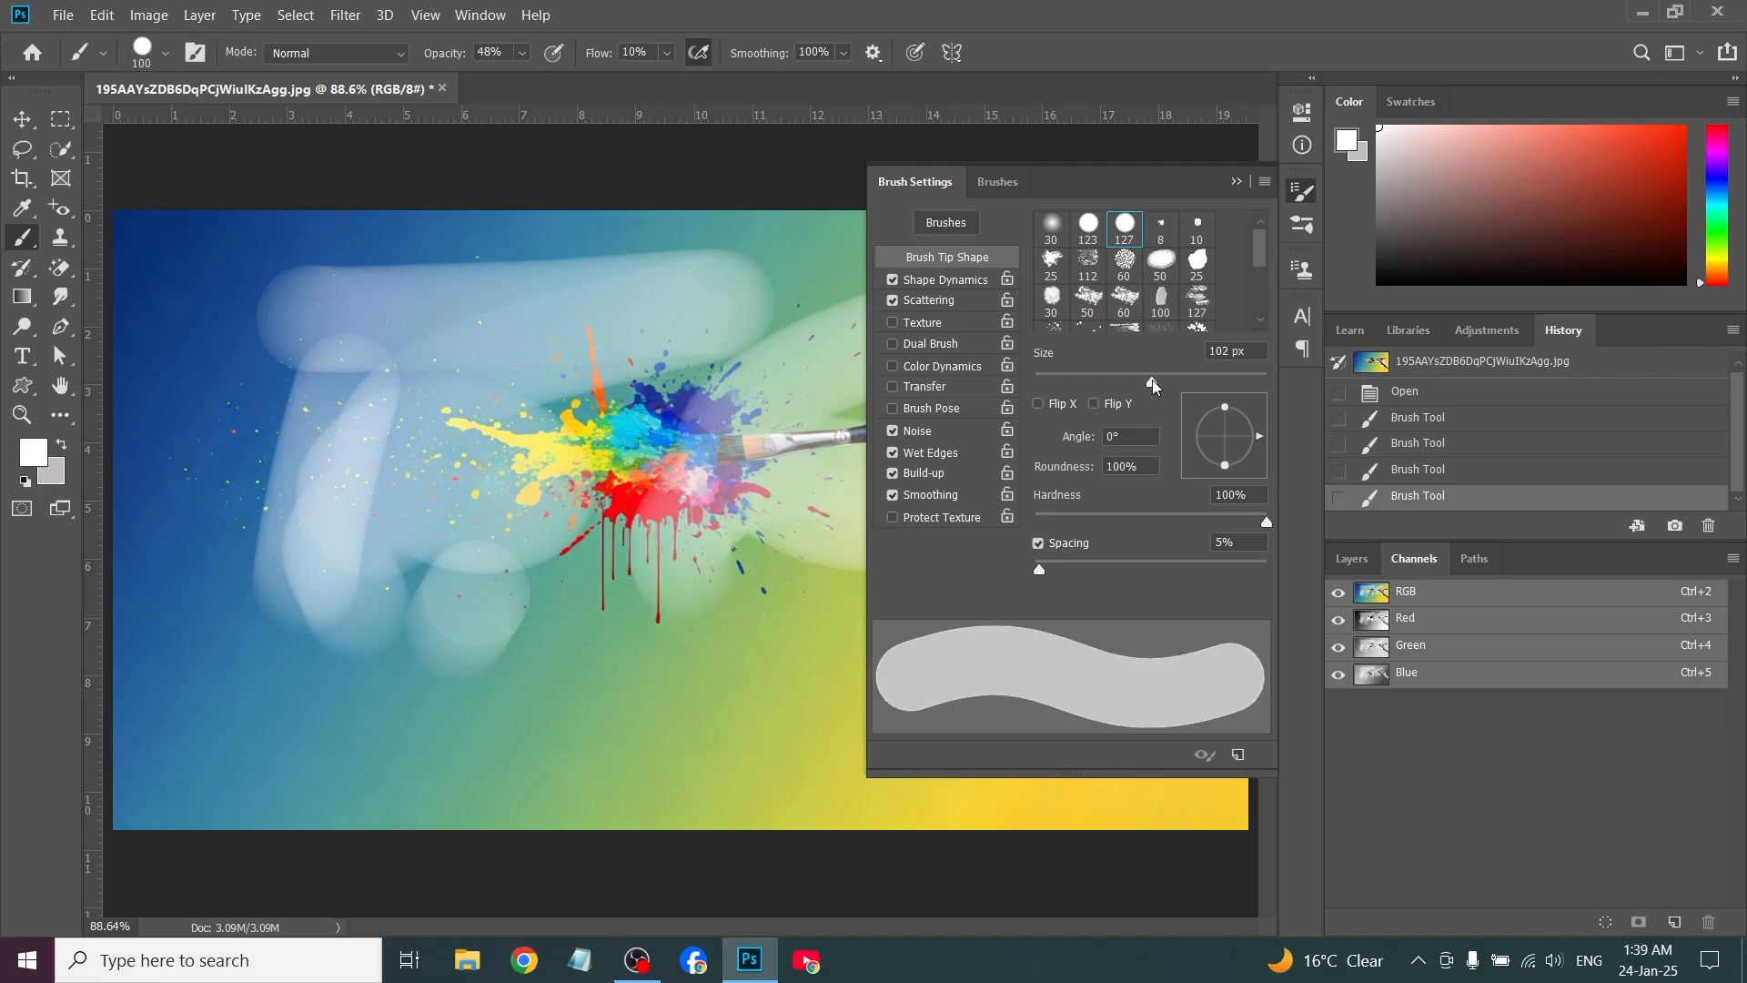
Set the brush tip to 176 px size, 35% hardness and 57% spacing
left_click_drag(1154, 386, 1196, 386)
left_click_drag(1265, 515, 1117, 519)
mouse_move(1039, 569)
left_mouse_down()
mouse_move(1154, 570)
mouse_move(1099, 569)
left_mouse_up()
Save the customized brush as a new preset under its suggested name with tool settings included, and check it in the preset list
left_click(1238, 756)
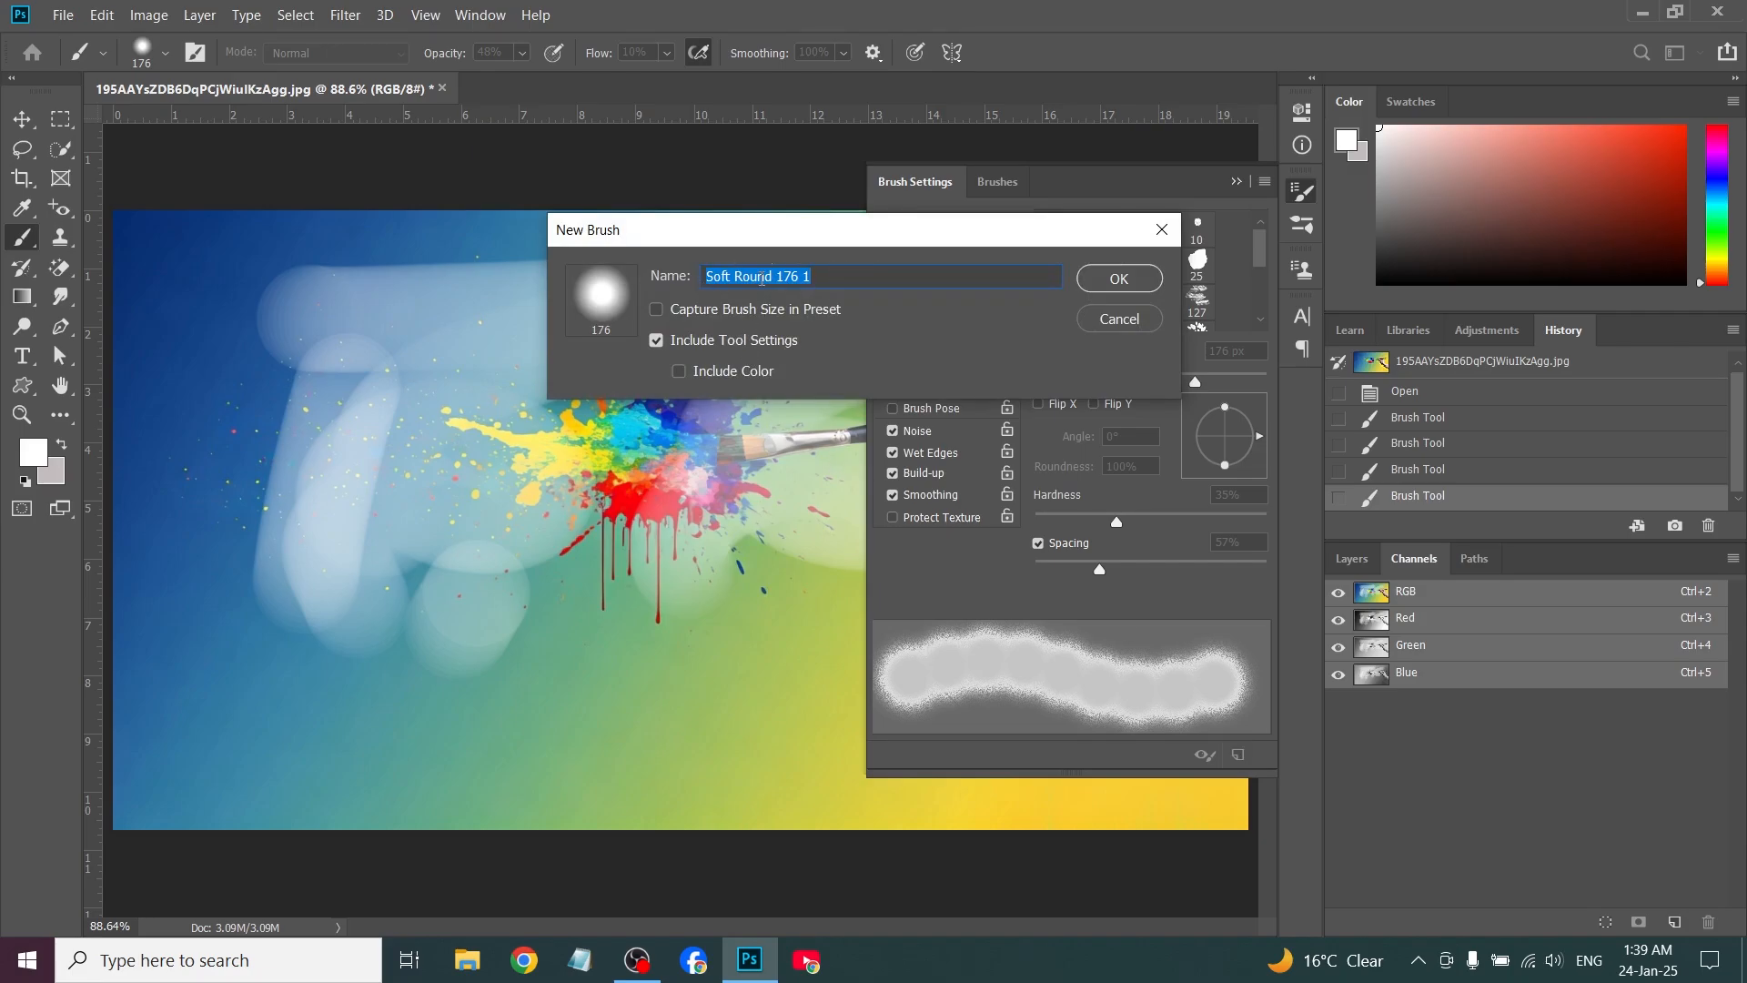
left_click(1119, 279)
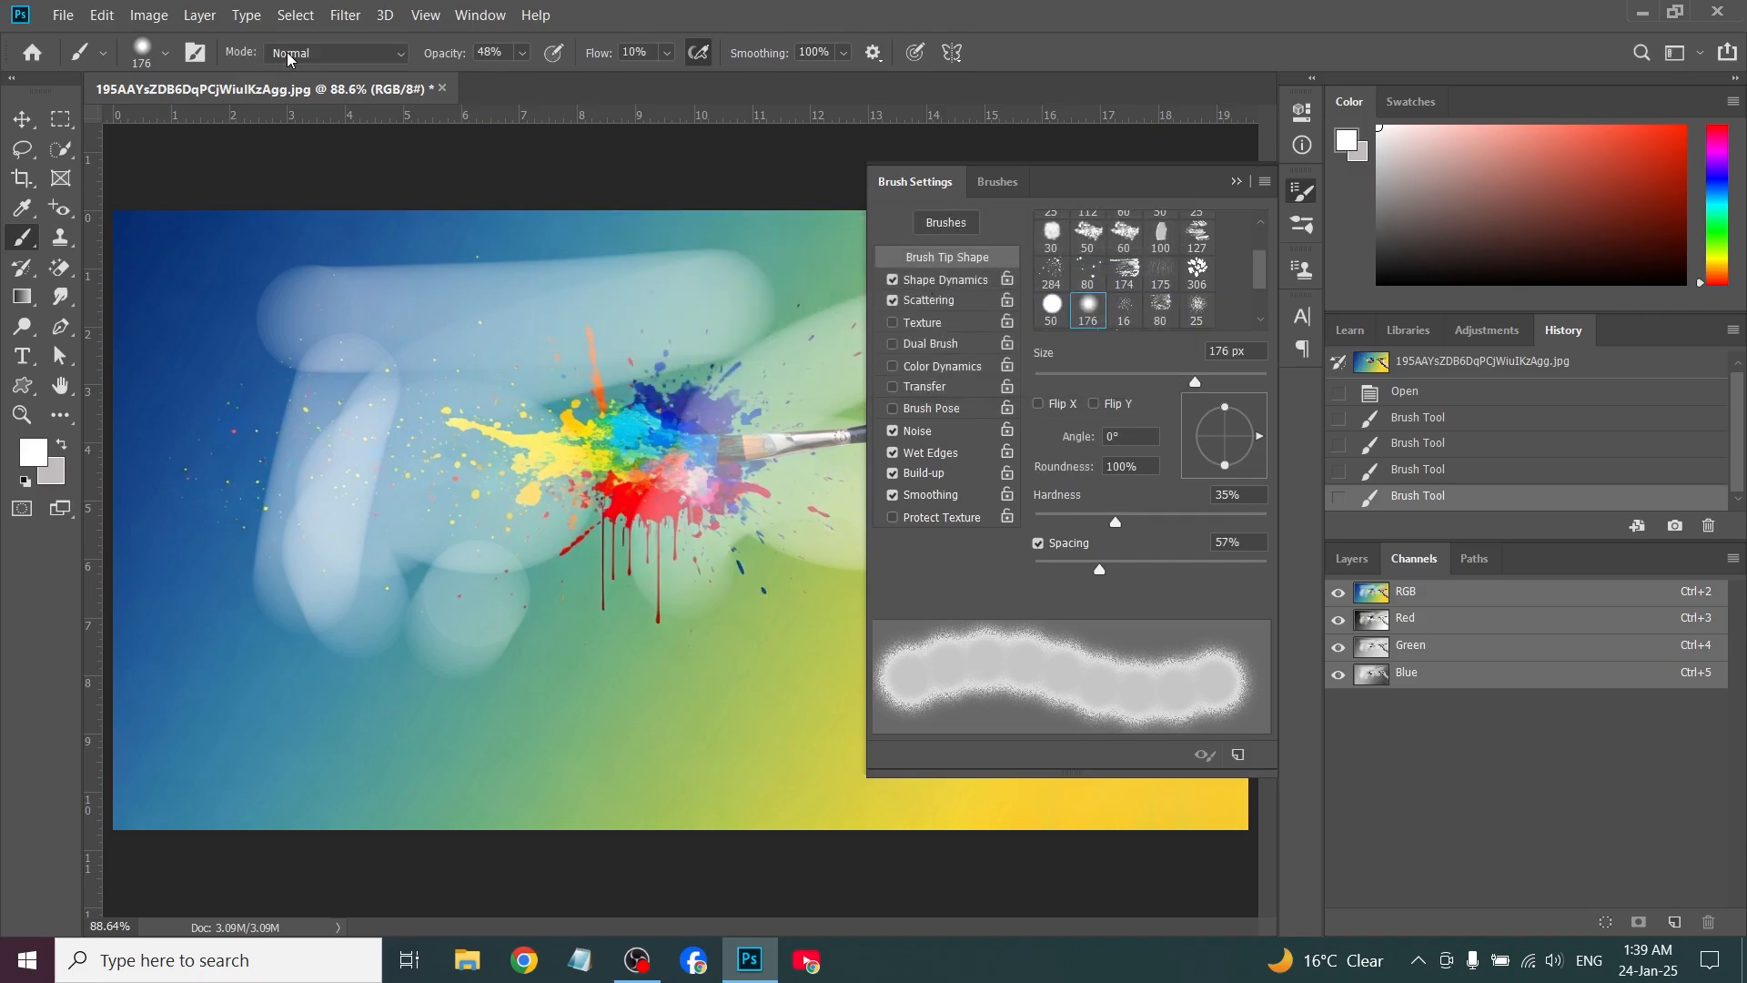
left_click(166, 54)
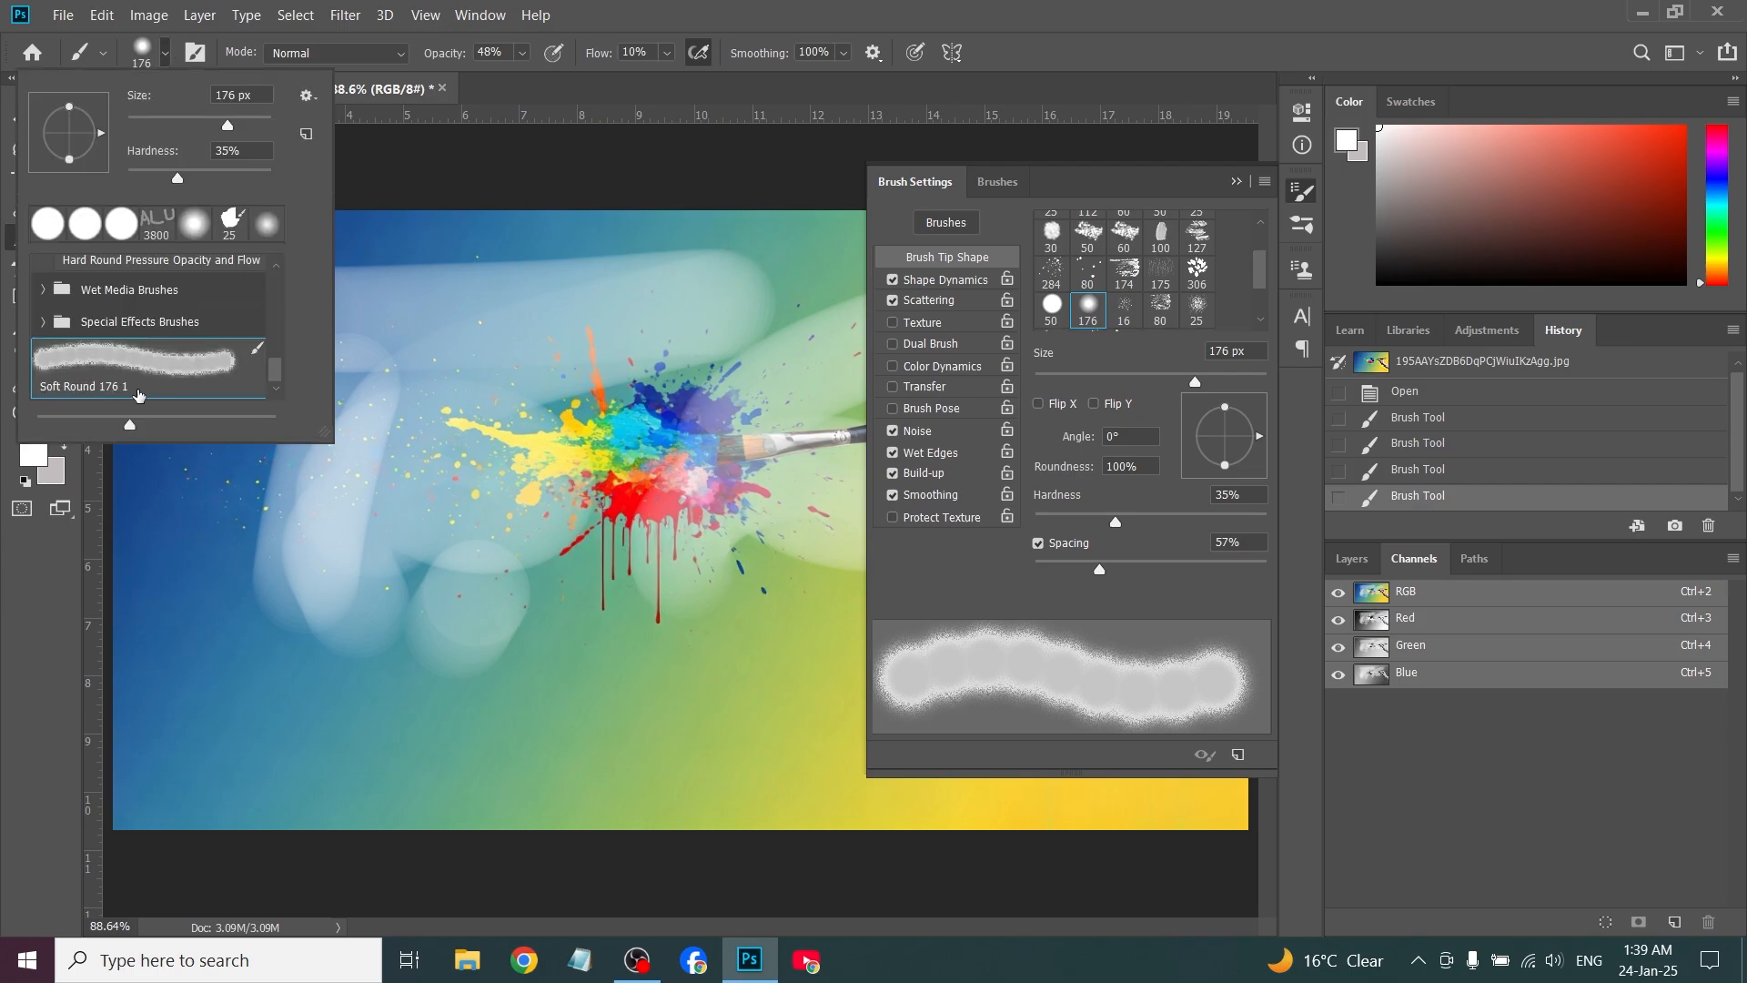
left_click(682, 204)
Examine the brushes in the General Brushes and Wet Media Brushes groups, and close the brush list
left_click(947, 222)
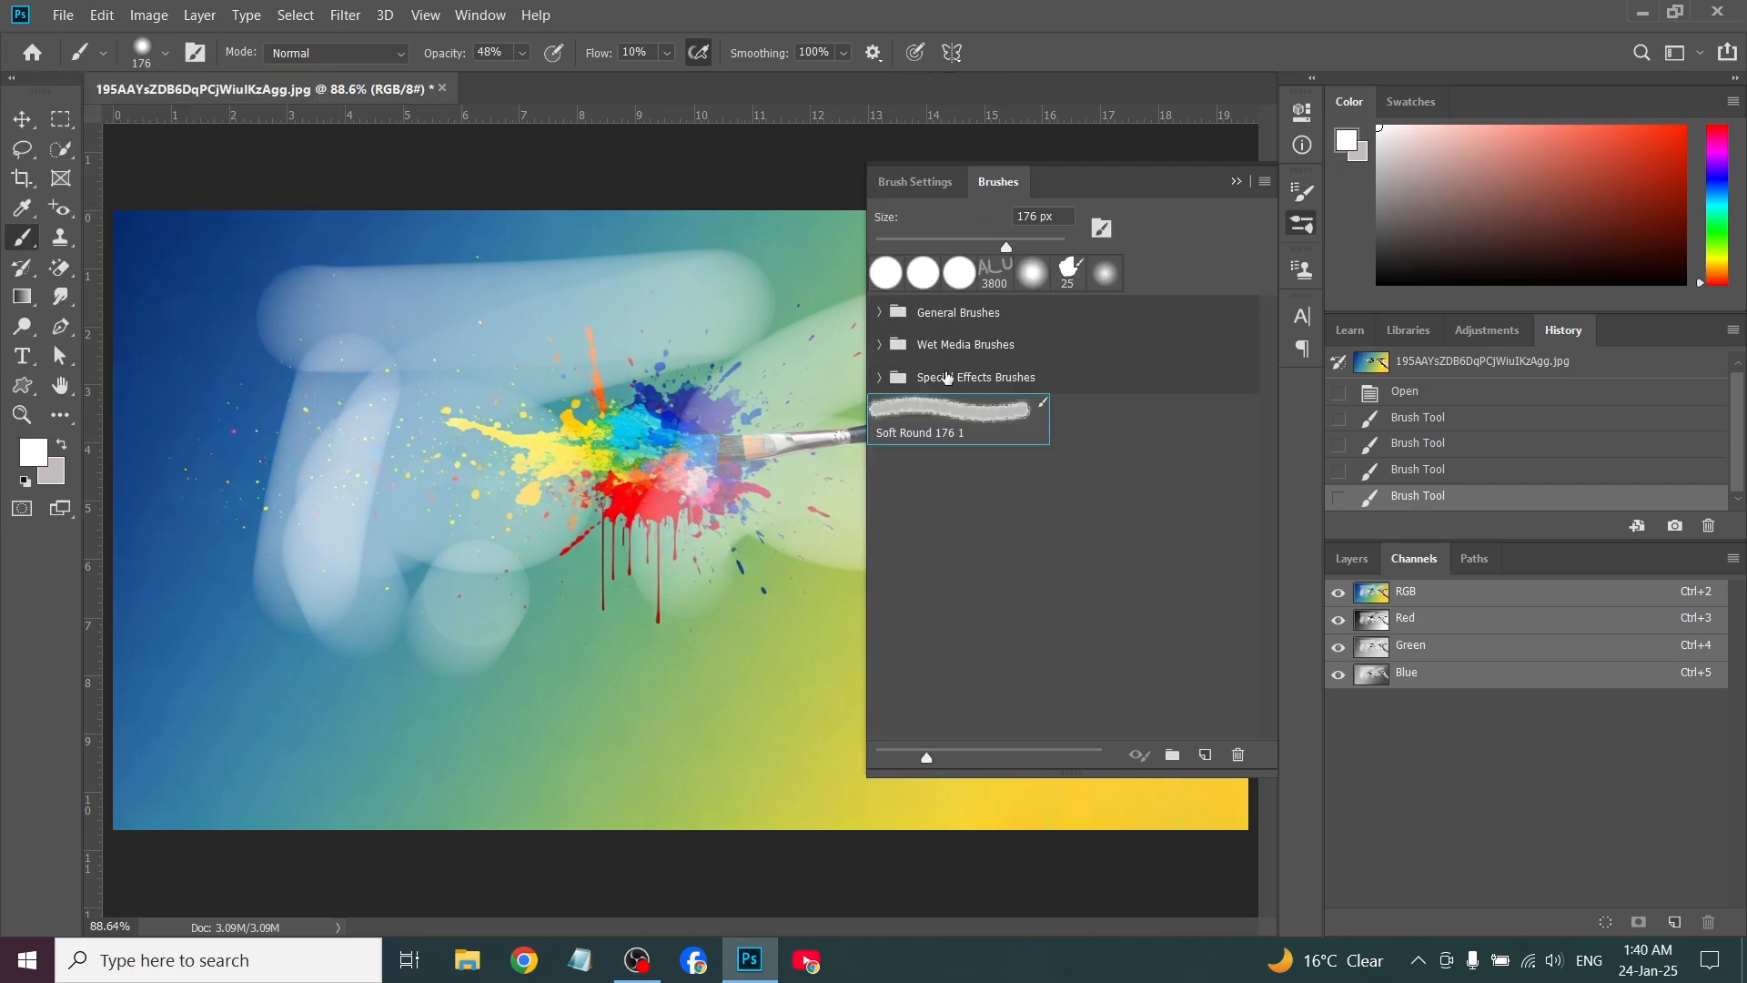
left_click(875, 314)
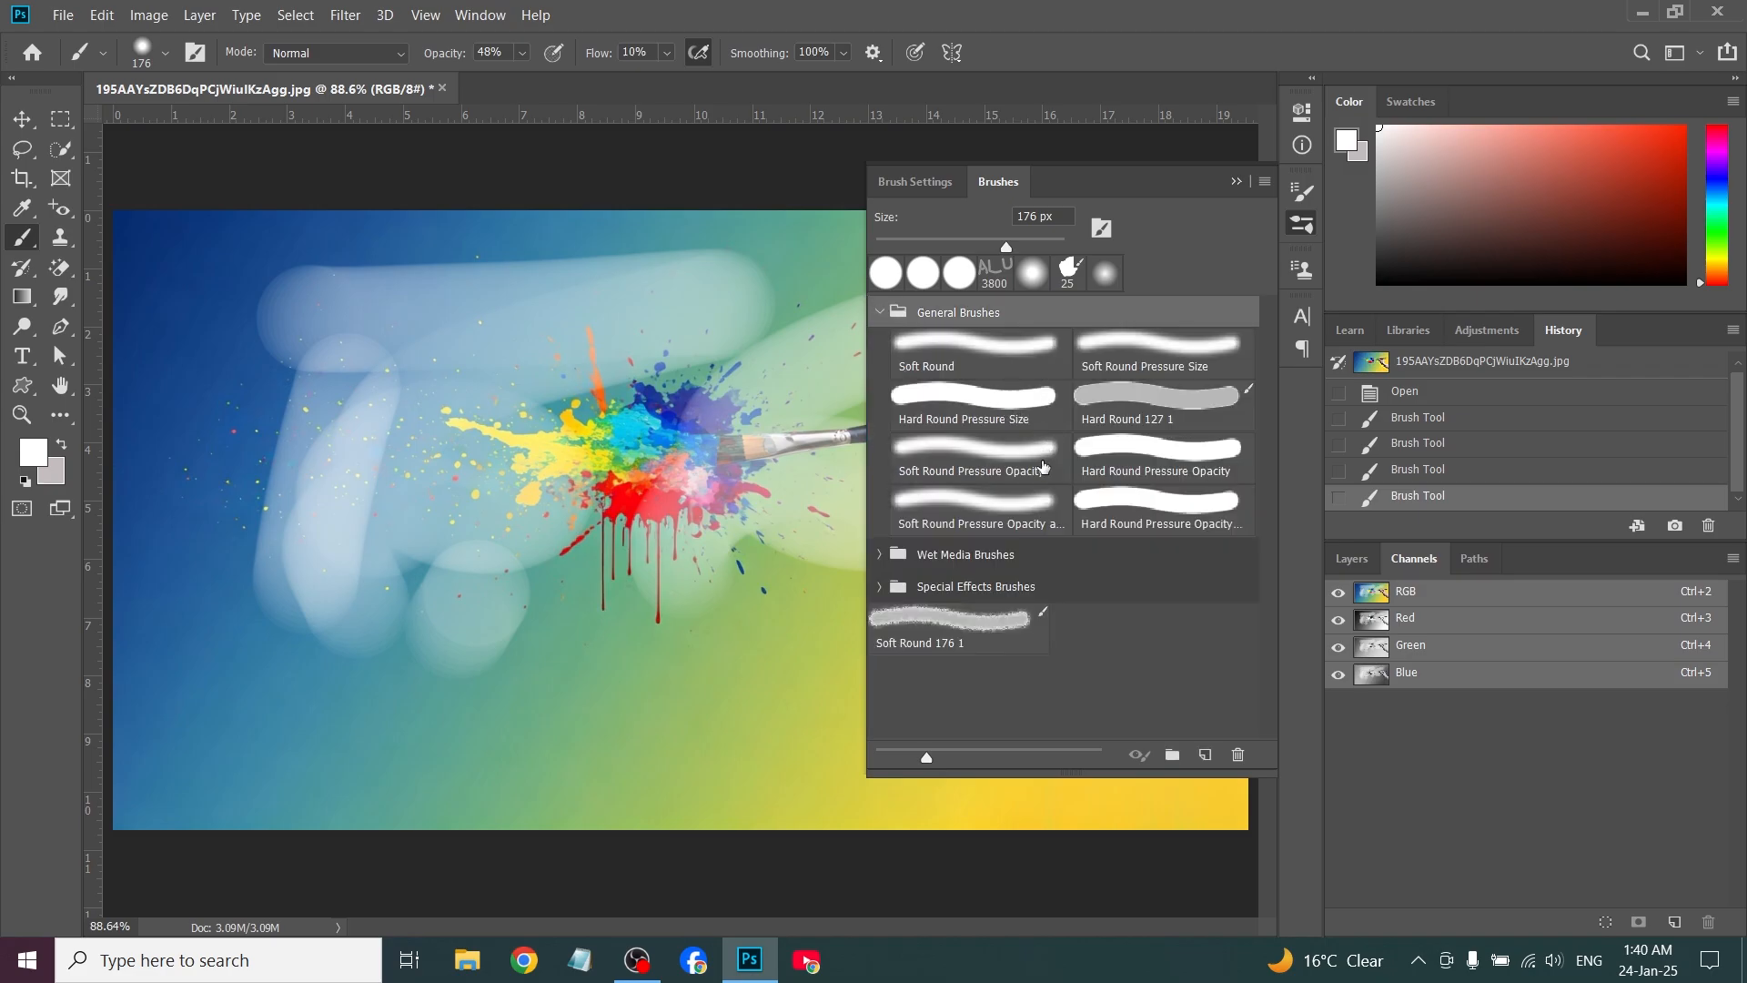
left_click(880, 312)
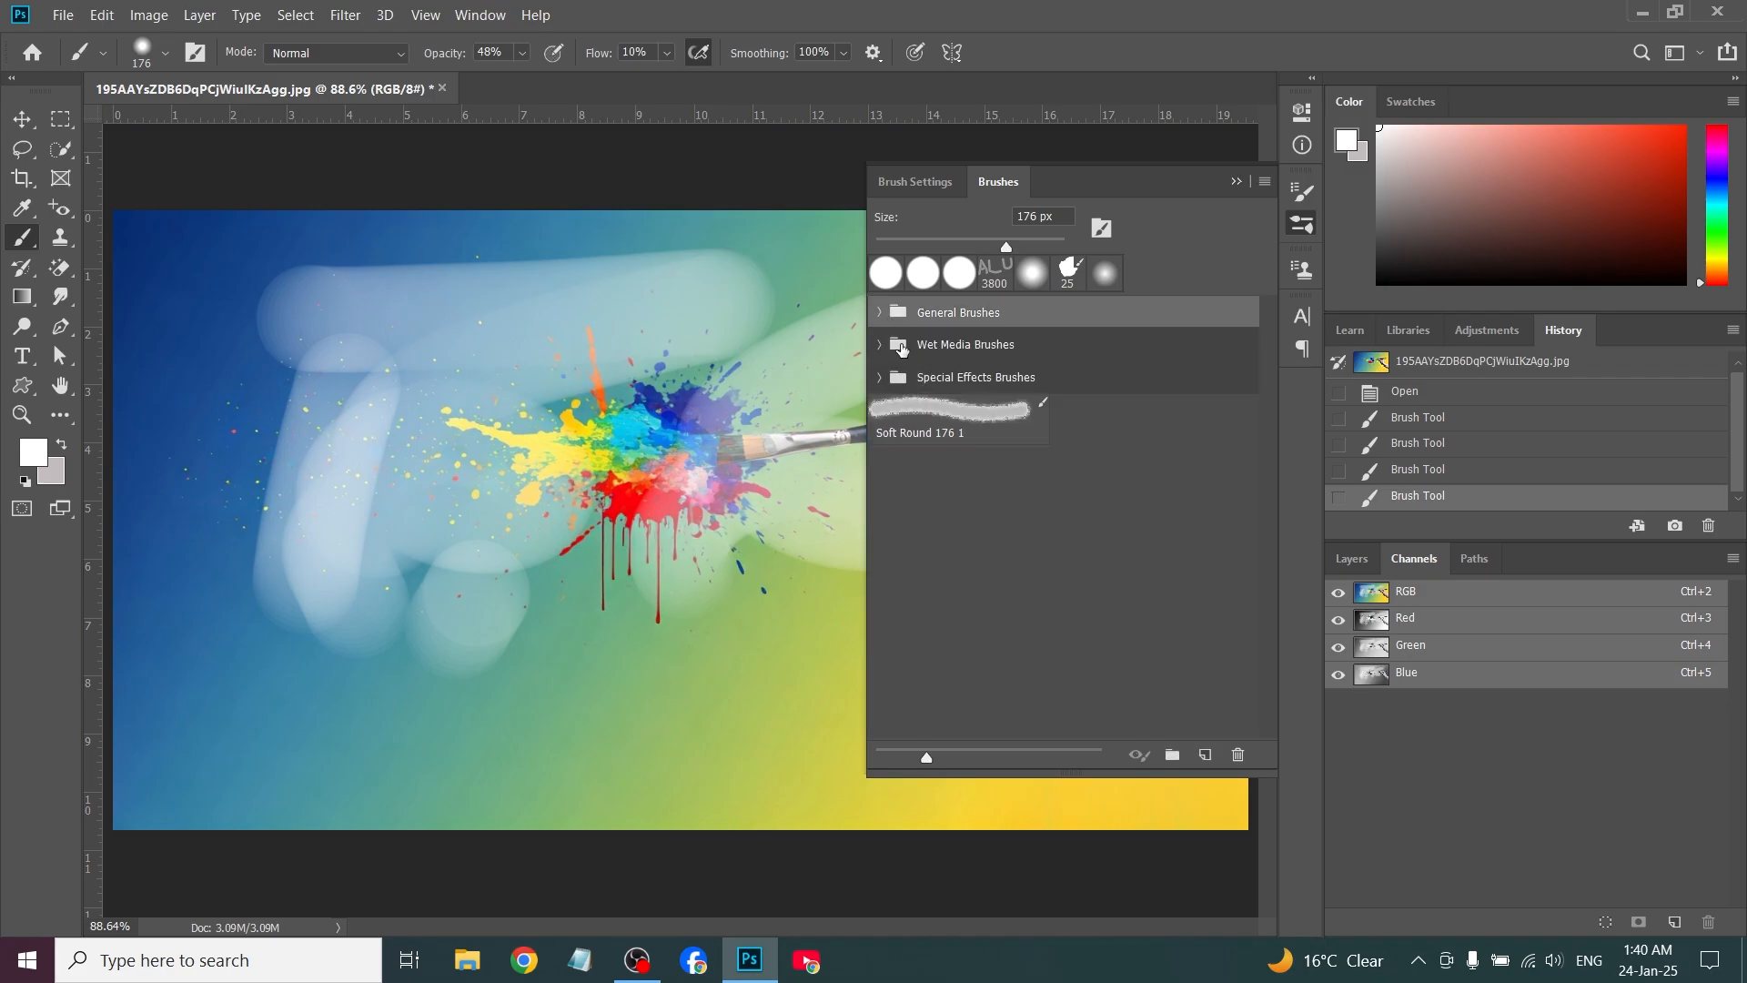
left_click(879, 343)
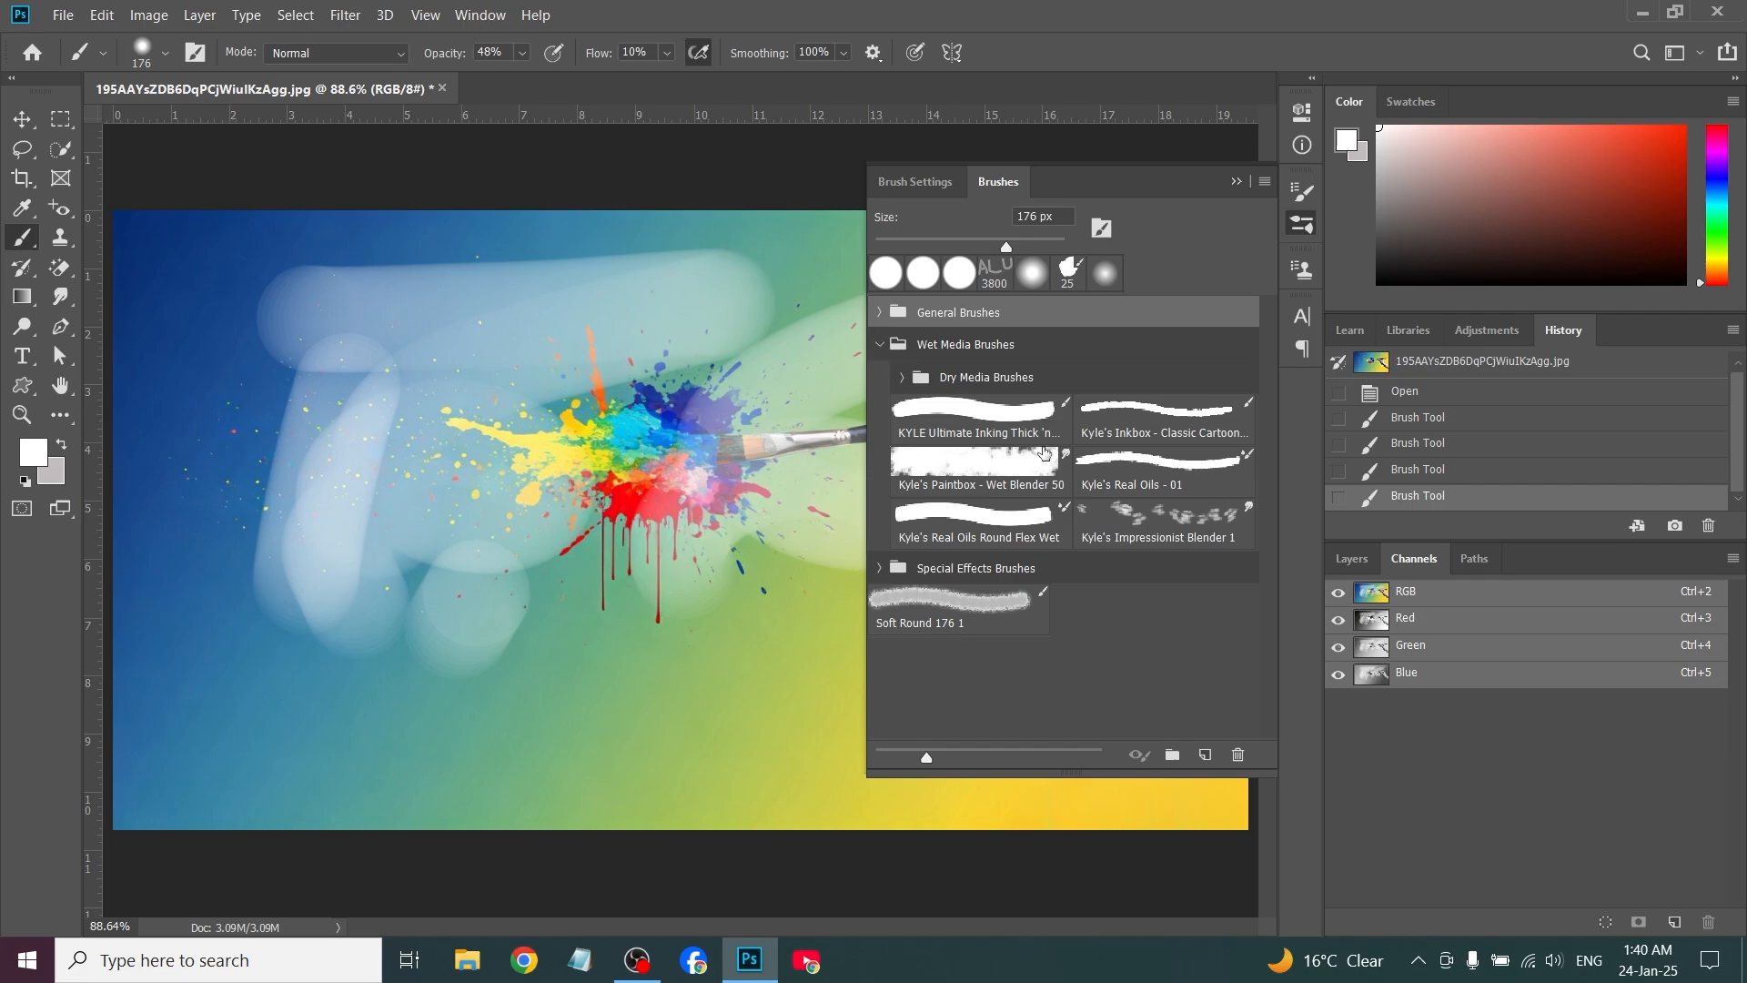
left_click(880, 344)
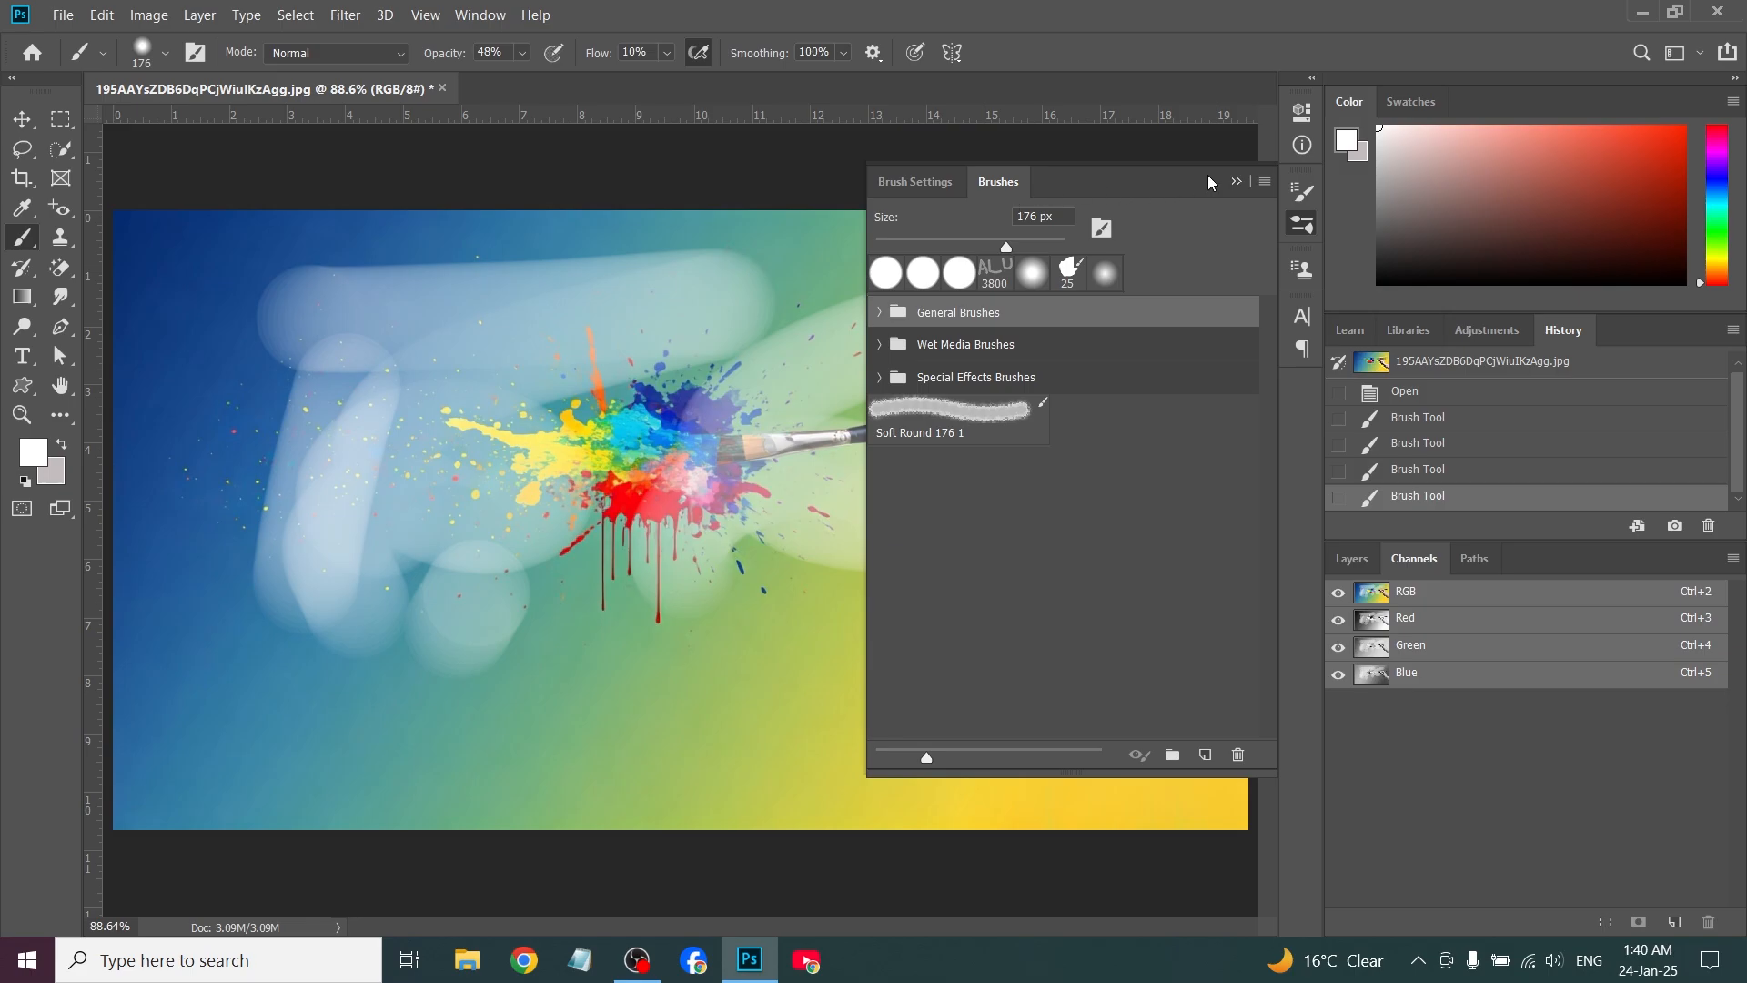
left_click(1236, 181)
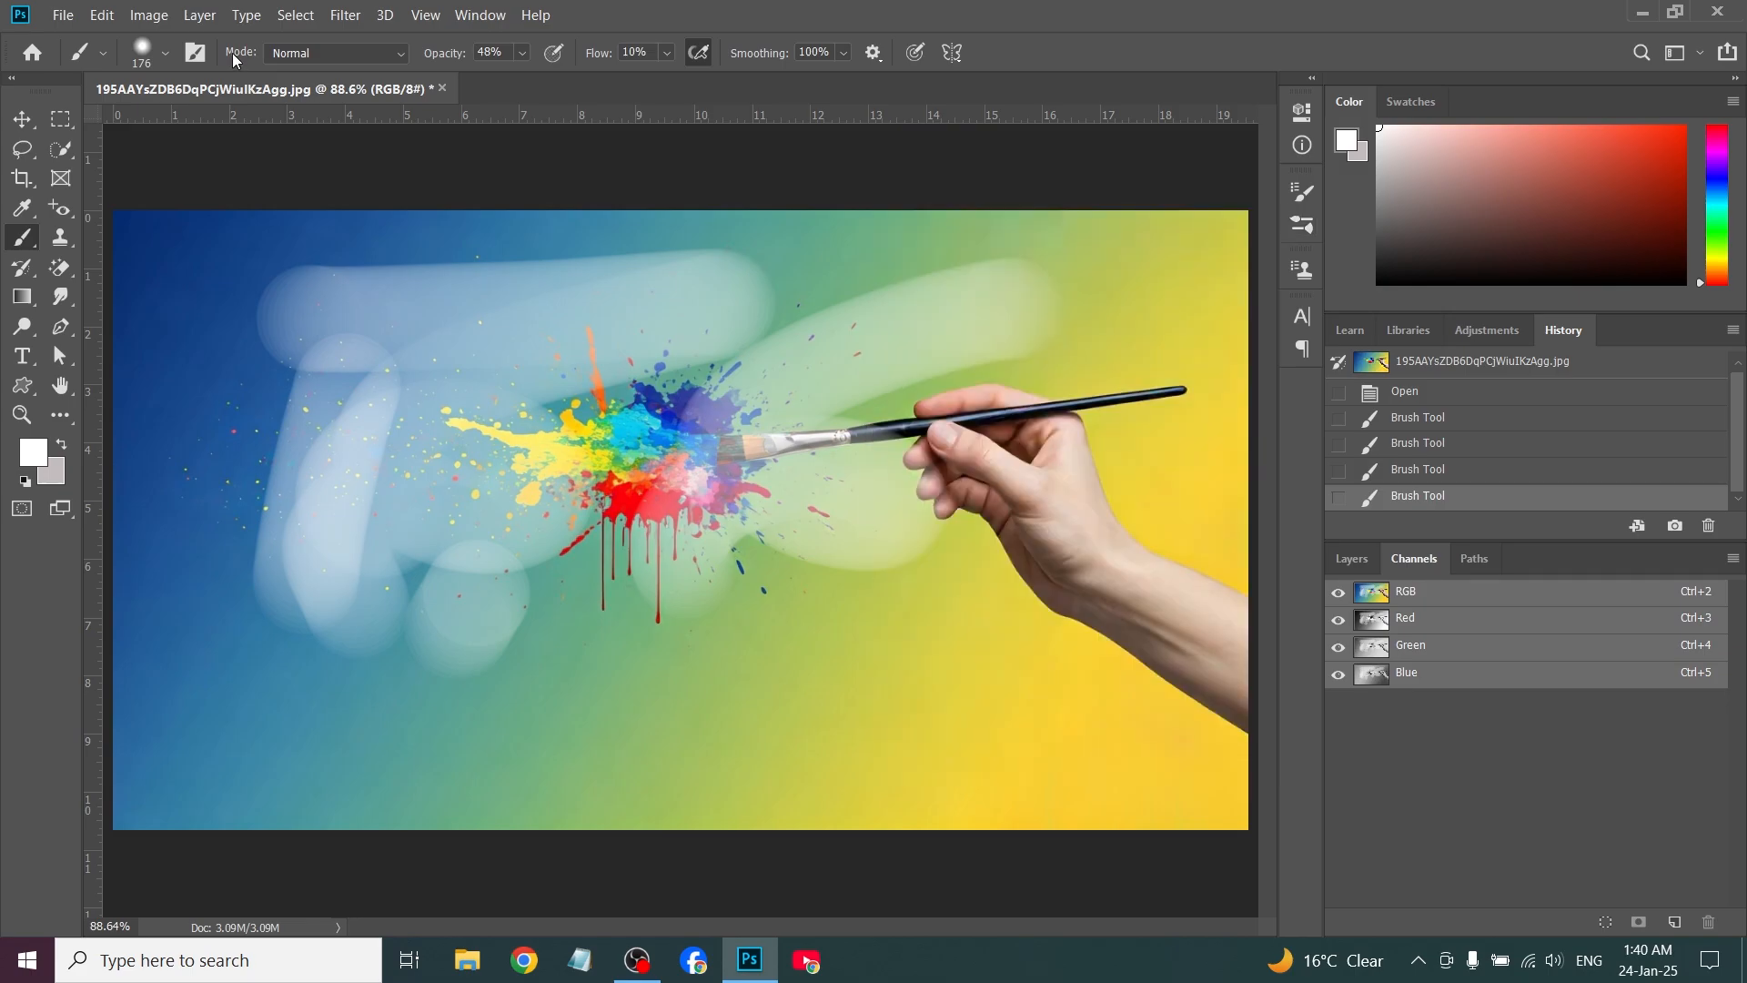
Review the available brush blend modes and paint a horizontal white stroke in Normal mode across the canvas's upper left
left_click(357, 51)
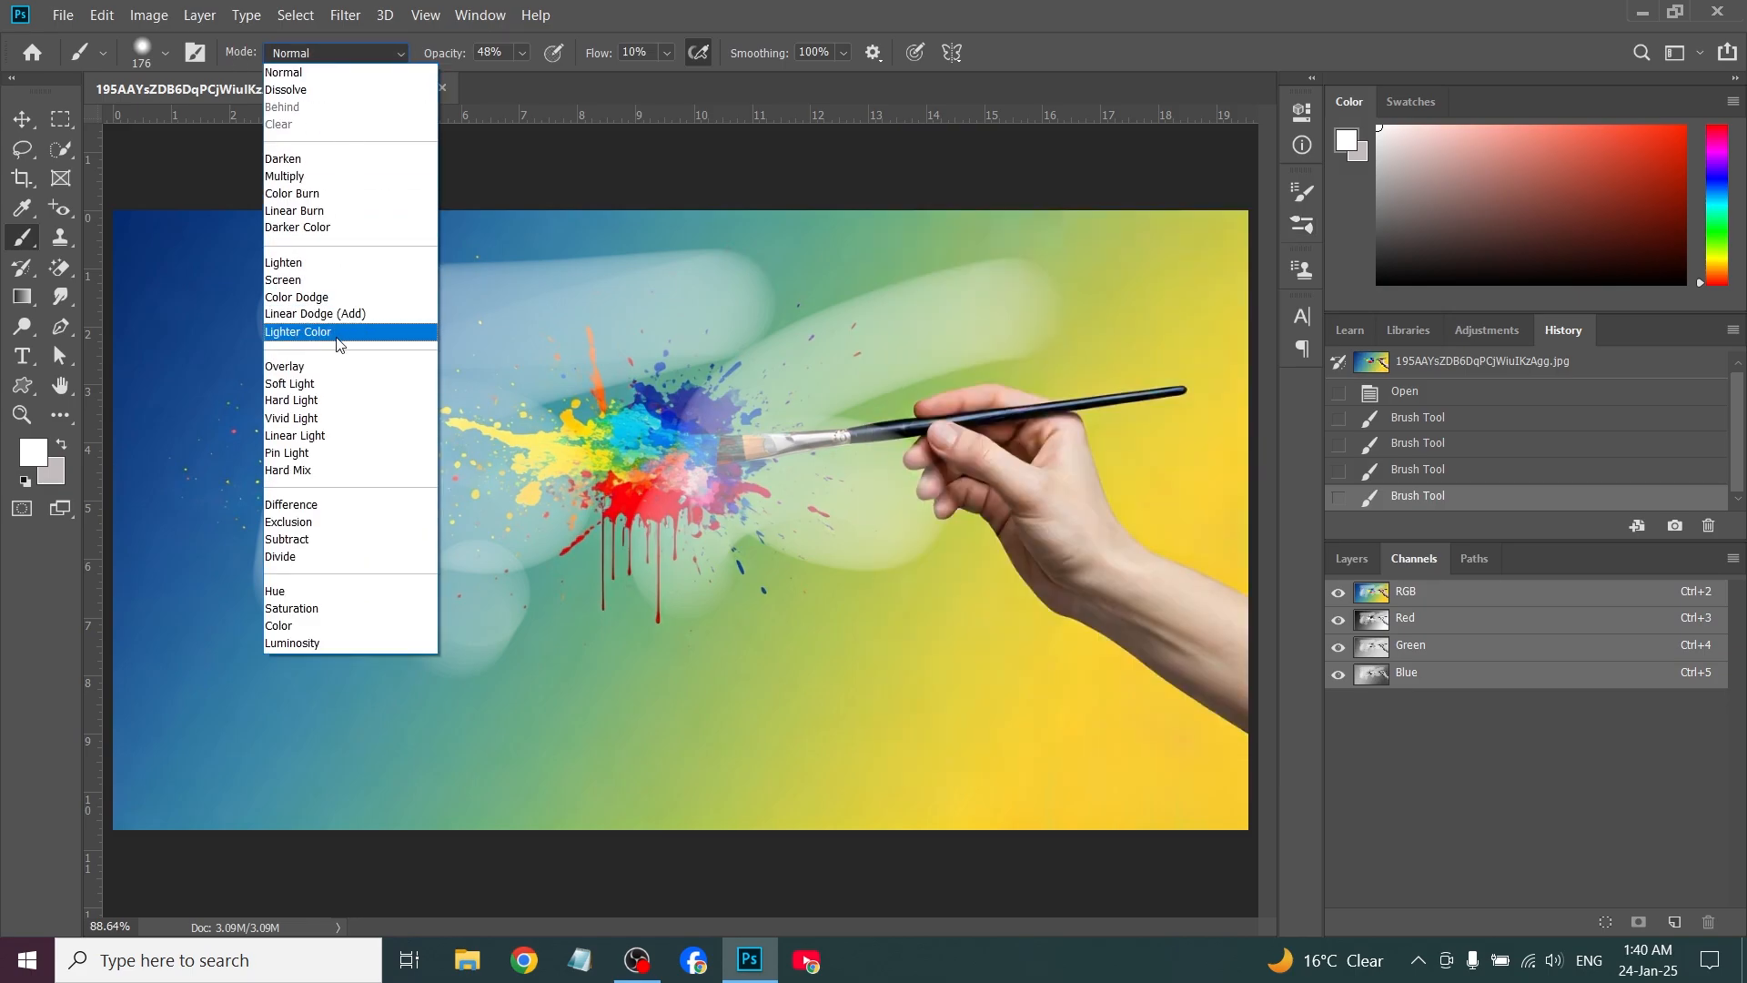
left_click(356, 53)
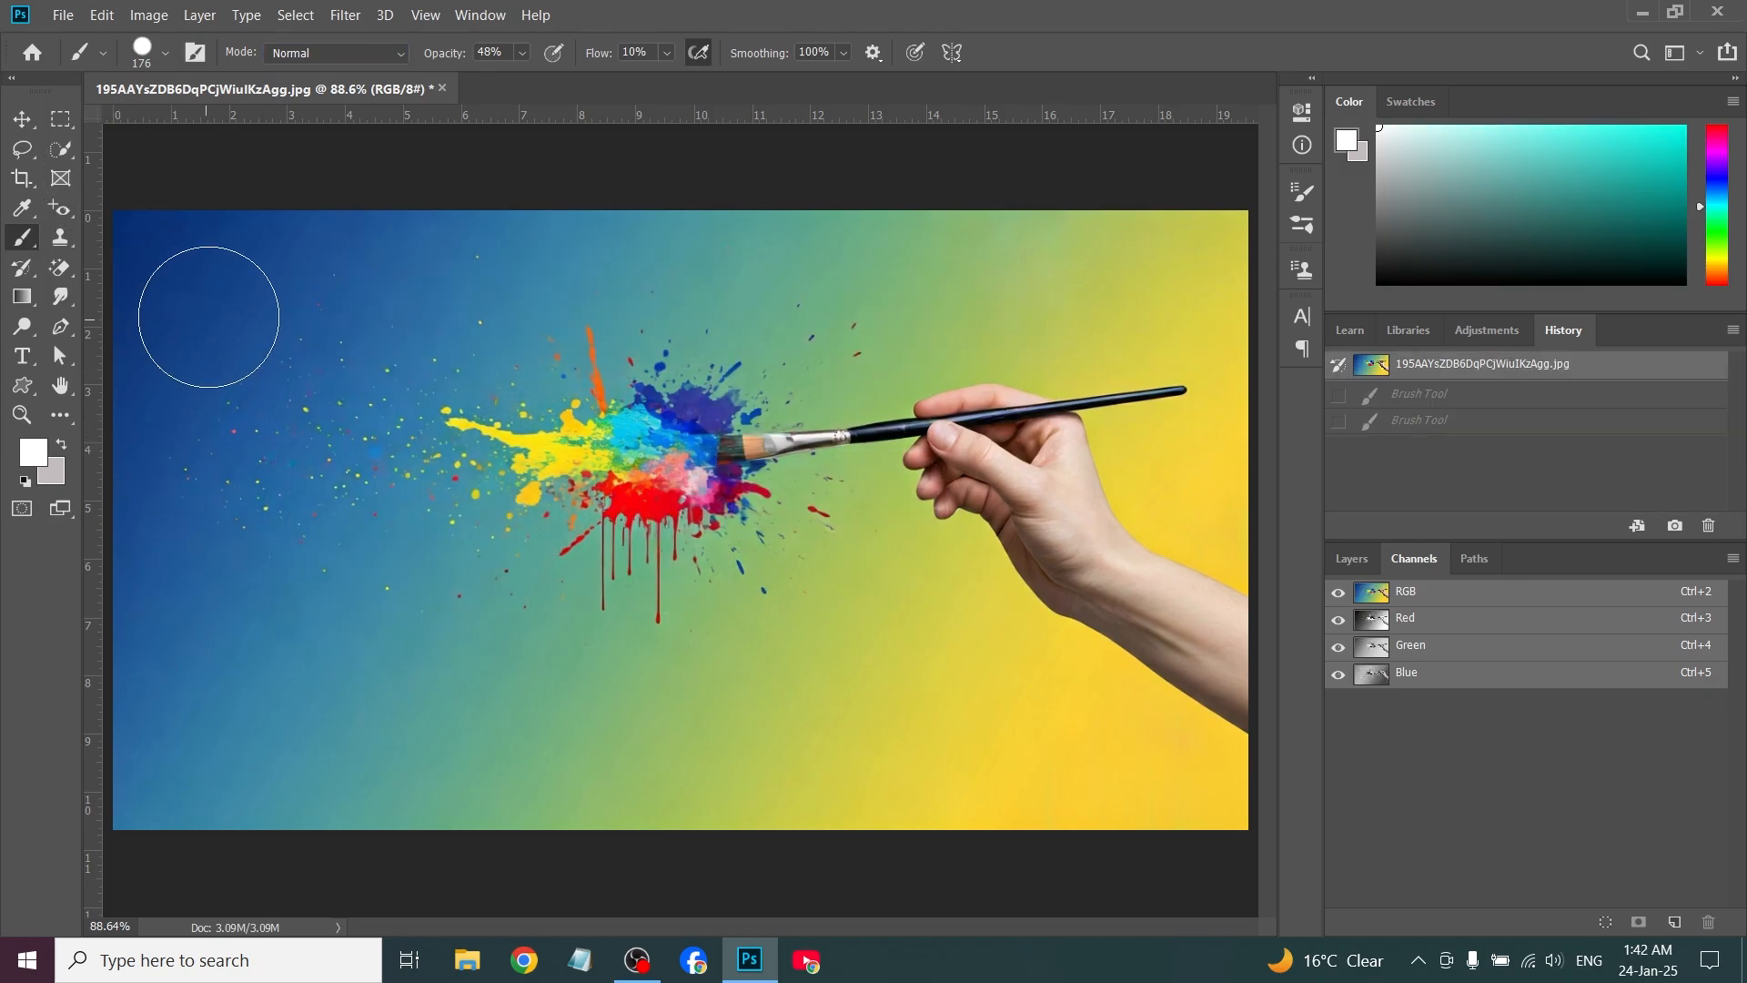
left_click_drag(206, 314, 659, 311)
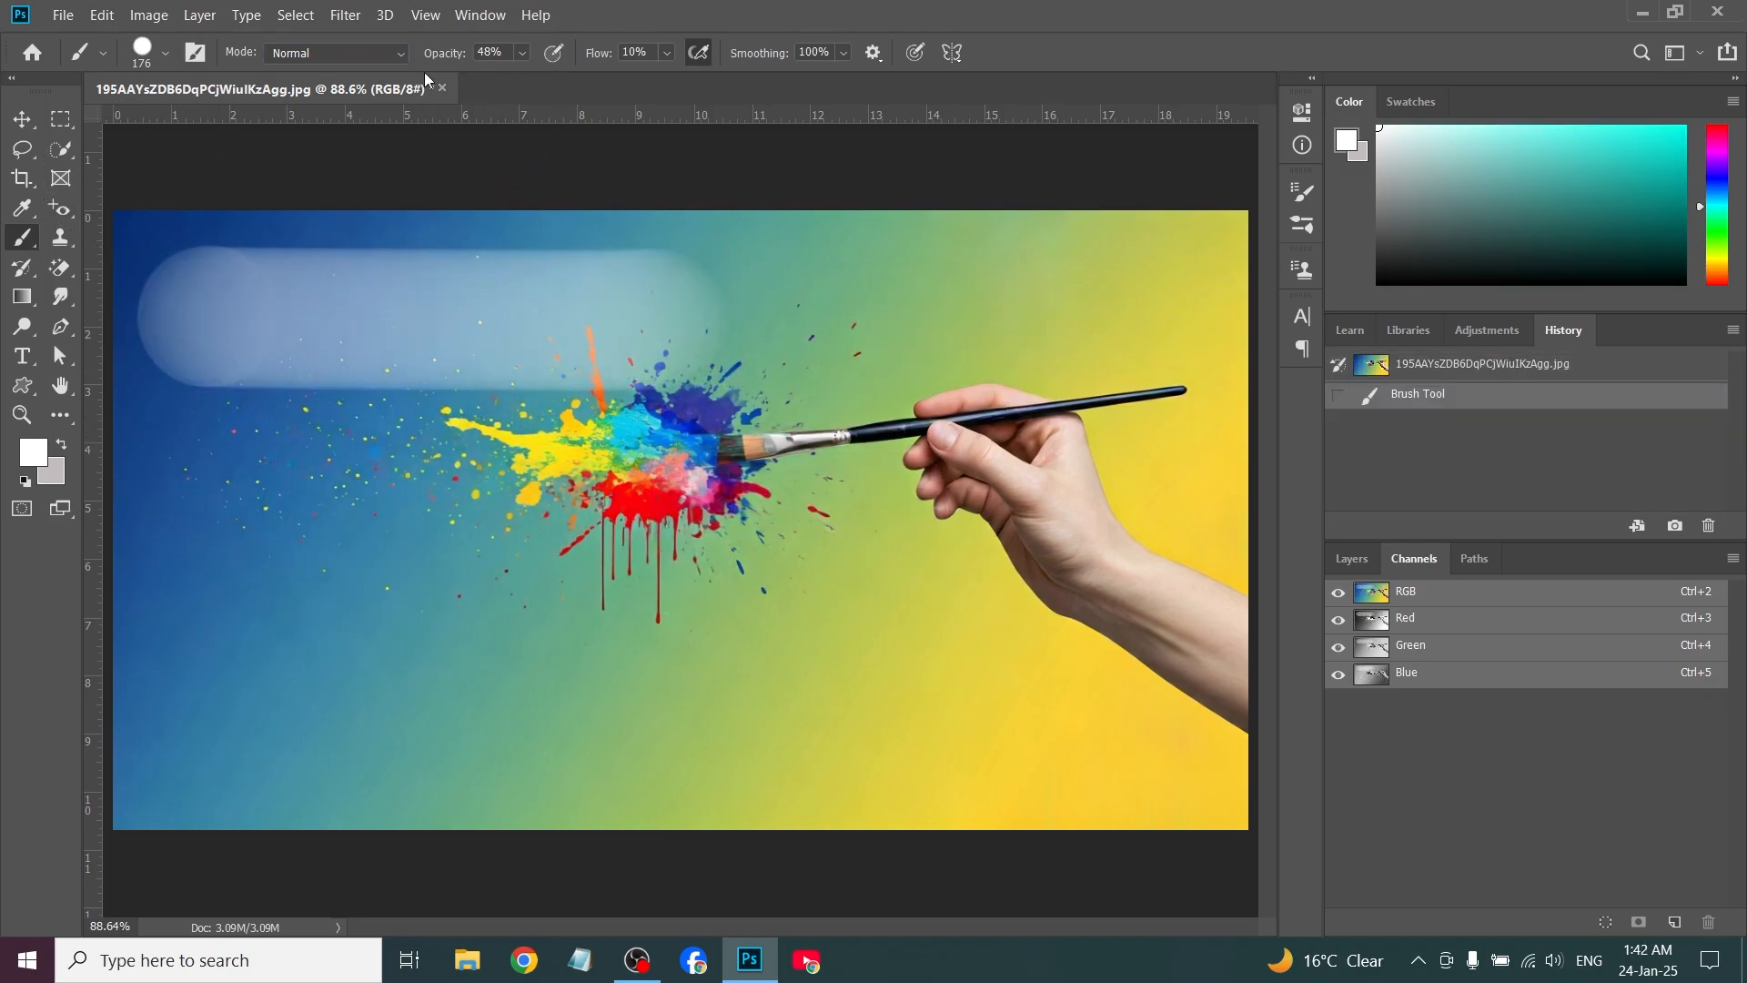
Set the brush blend mode to Soft Light and paint a horizontal stroke below the Normal mode one
left_click(395, 56)
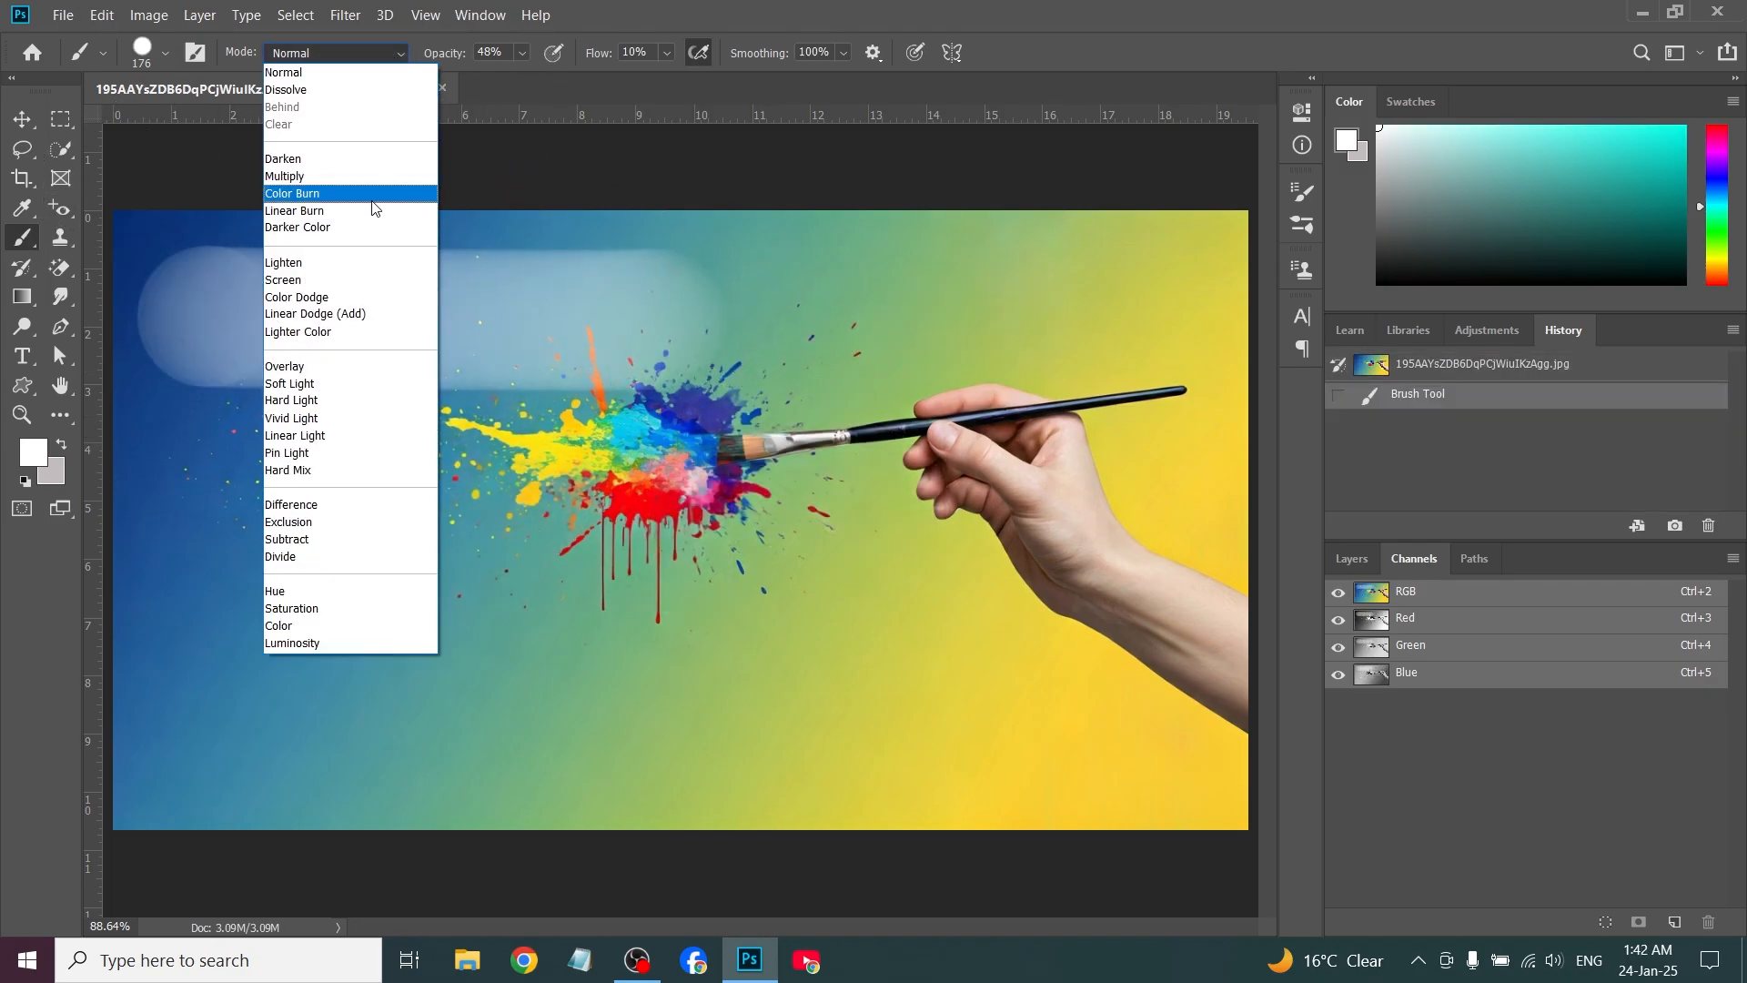
left_click(351, 383)
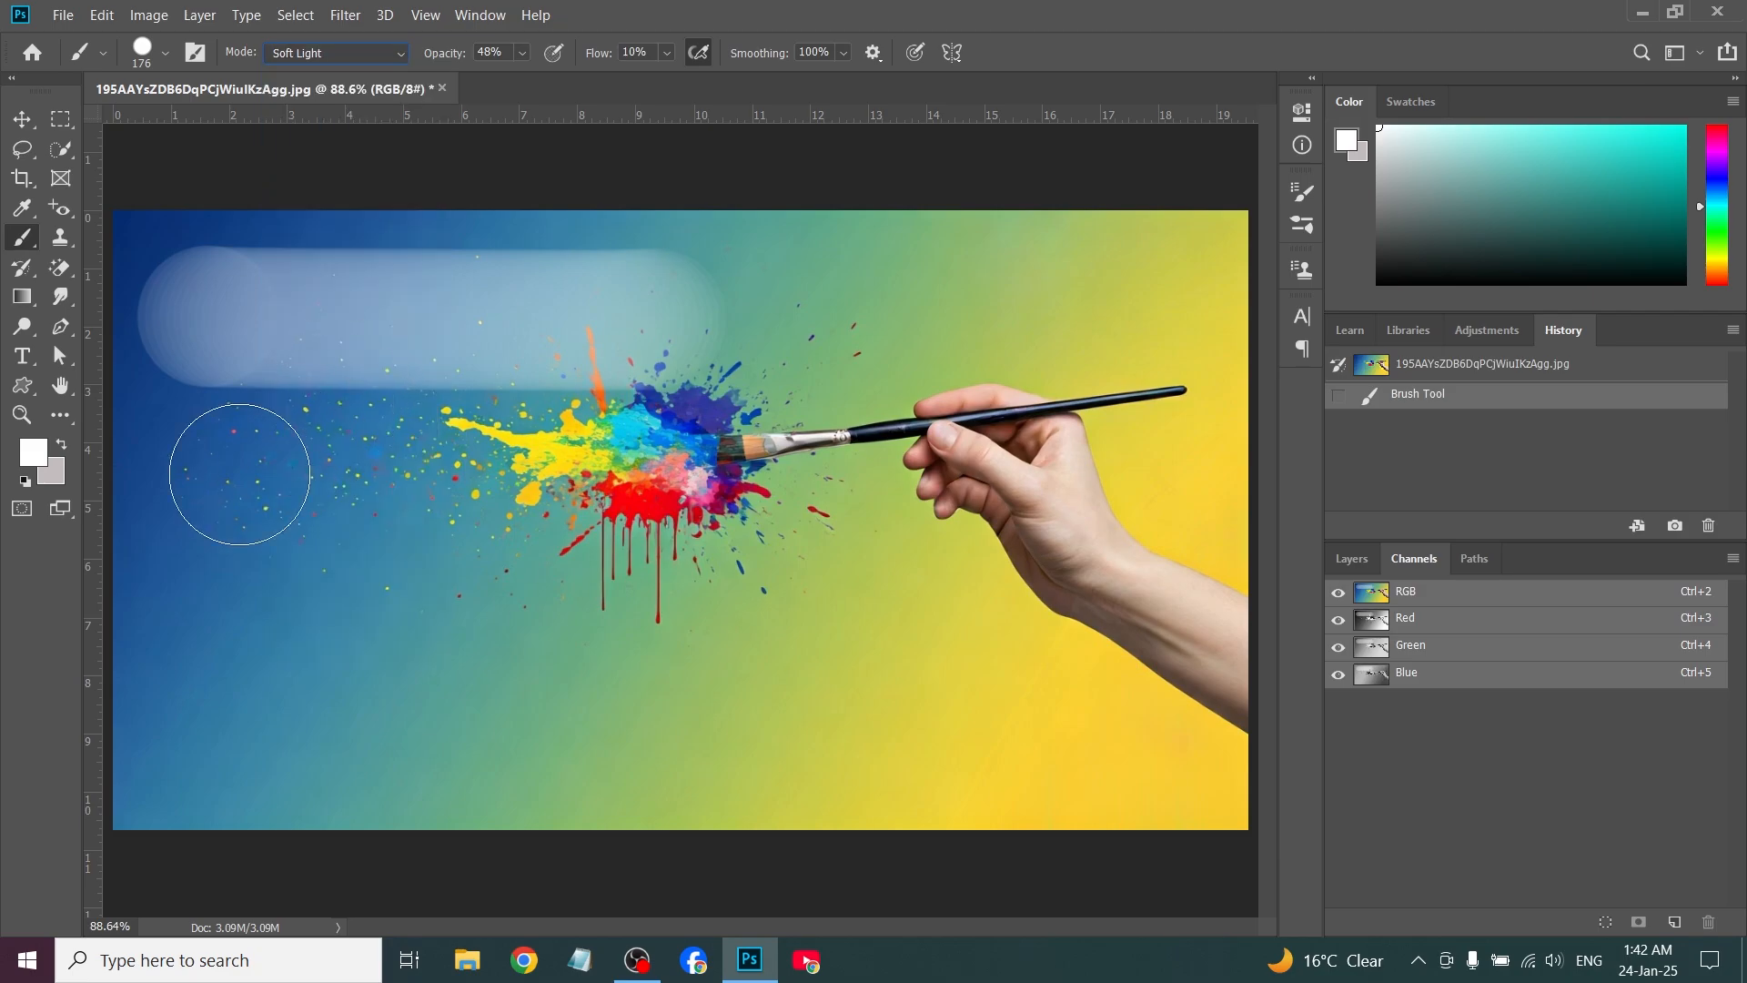
mouse_move(215, 469)
left_mouse_down()
mouse_move(668, 471)
mouse_move(482, 468)
mouse_move(446, 425)
left_mouse_up()
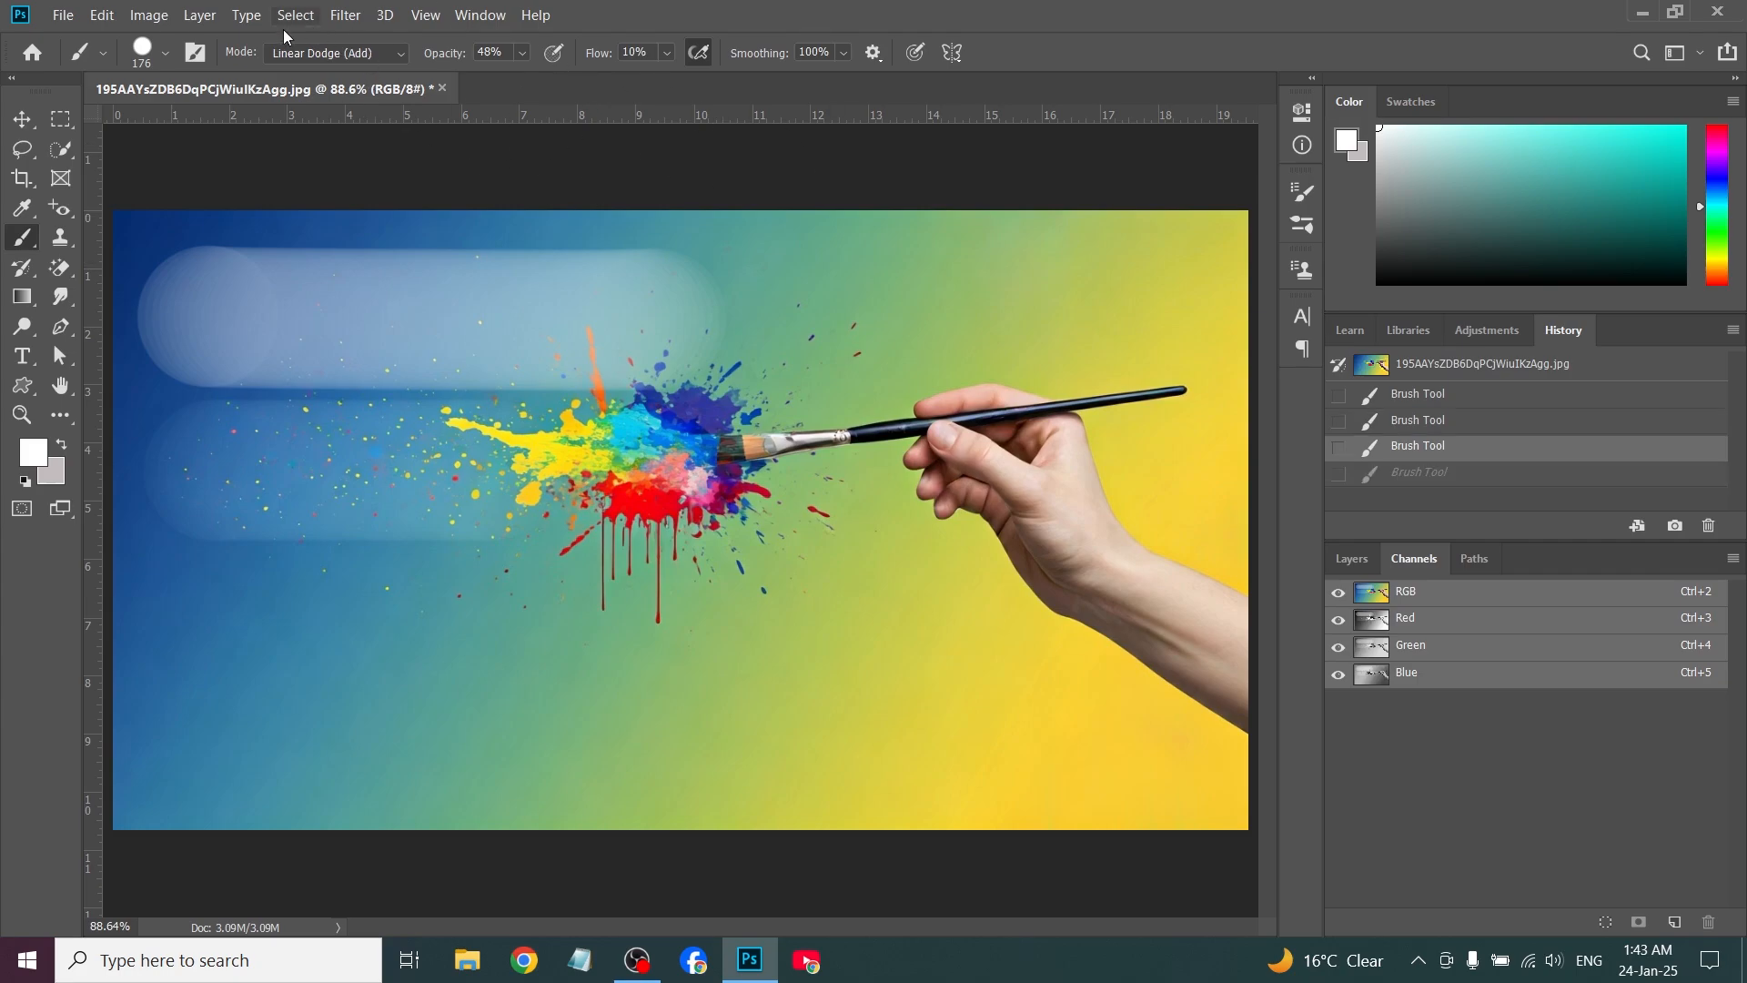
Set the brush blend mode to Linear Dodge (Add) and paint a horizontal stroke below the Soft Light one
left_click(367, 52)
left_click(303, 315)
mouse_move(212, 639)
left_mouse_down()
mouse_move(593, 642)
mouse_move(446, 639)
left_mouse_up()
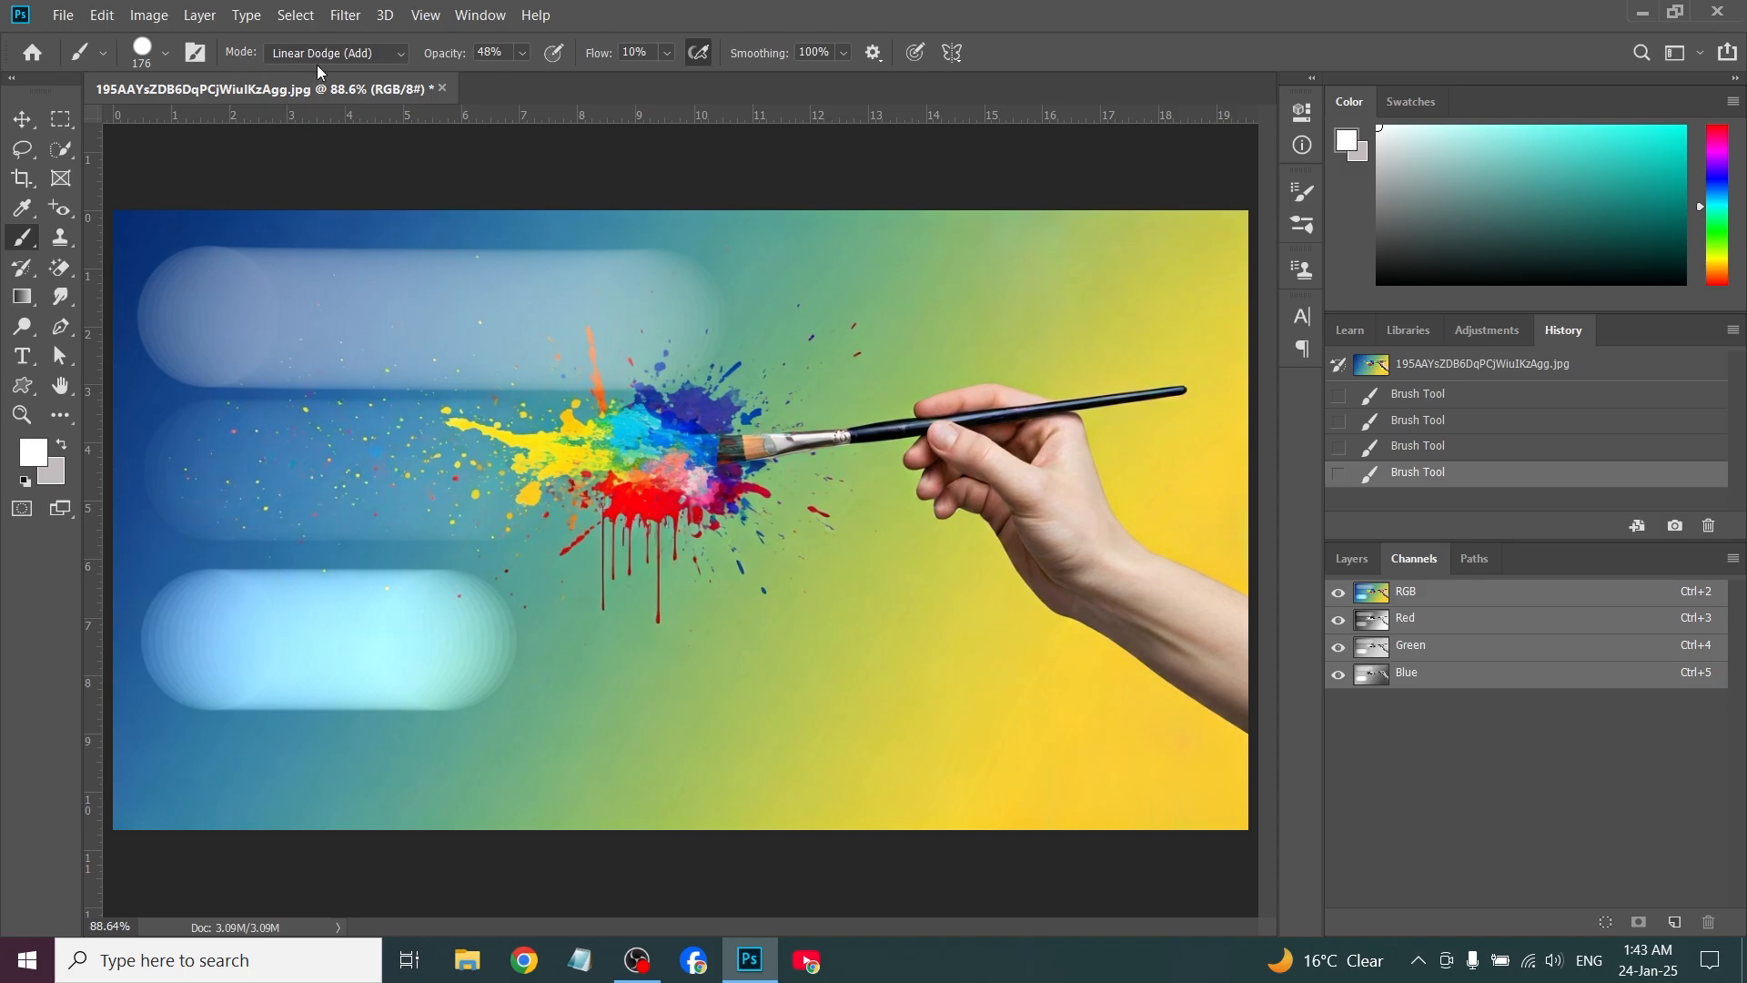
Paint a stroke at 48% opacity above the paintbrush, and another at 100% opacity below the paint splatter
left_click(523, 52)
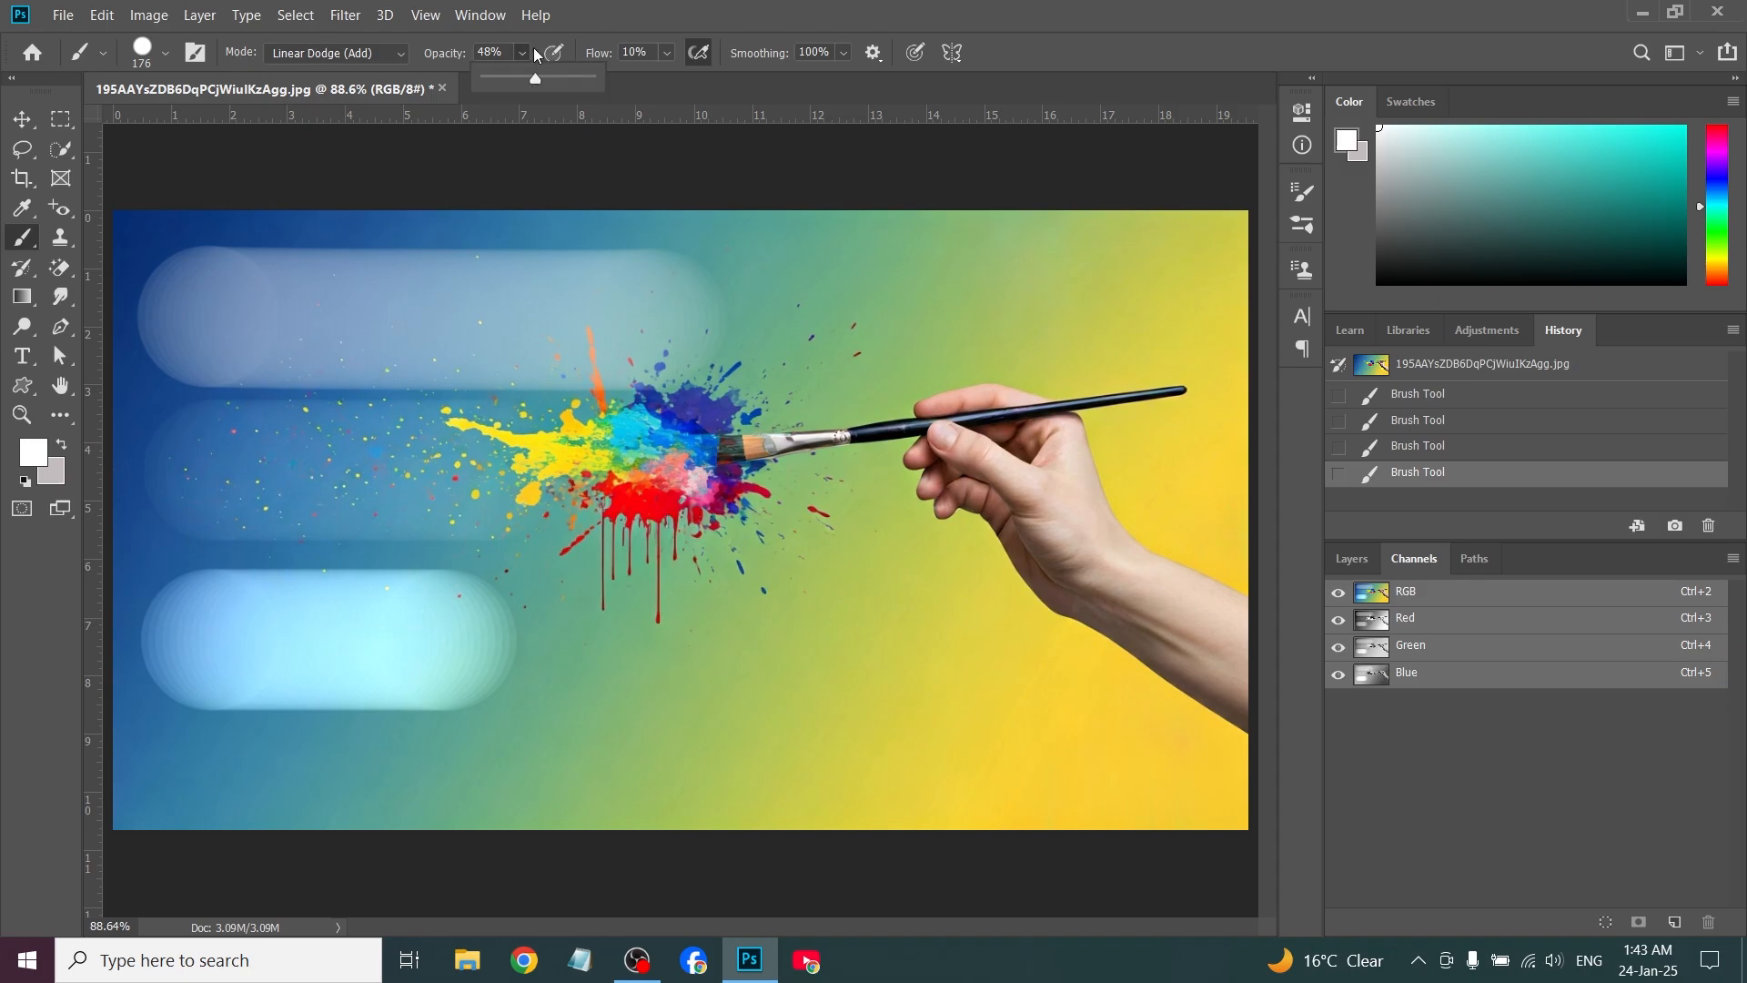
mouse_move(721, 287)
left_mouse_down()
mouse_move(1178, 285)
mouse_move(1006, 299)
left_mouse_up()
left_click(523, 52)
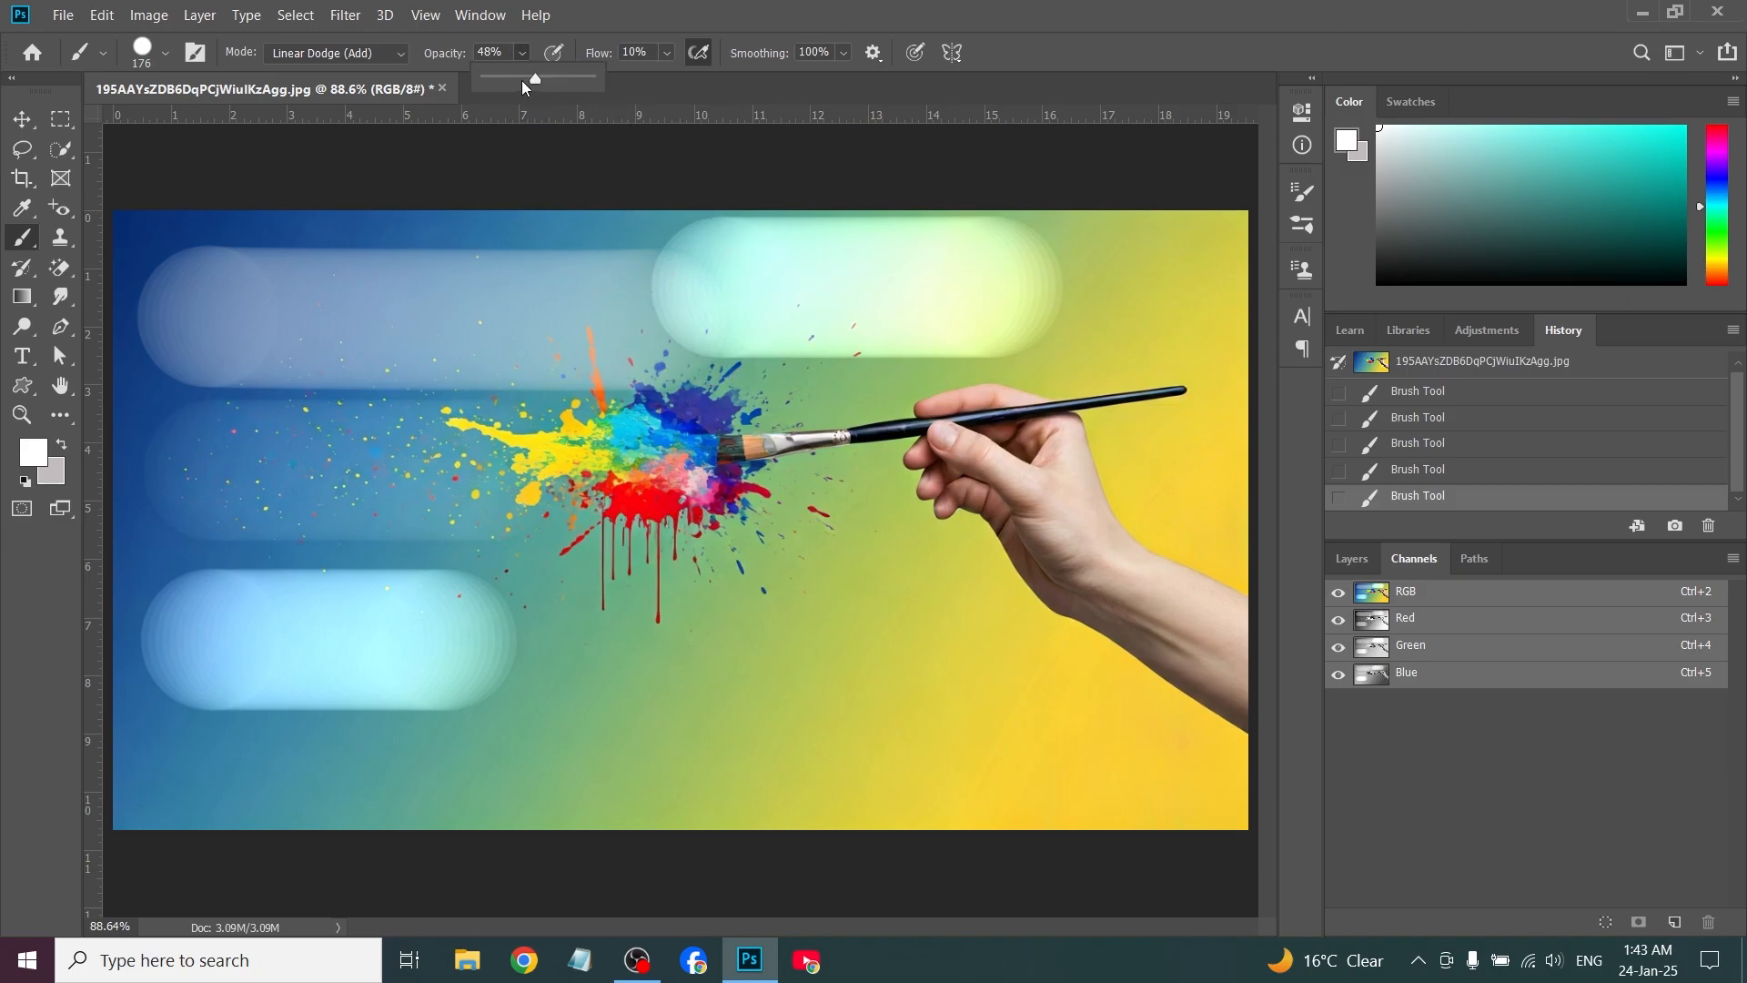
left_click_drag(533, 81, 591, 80)
left_click_drag(584, 615, 840, 615)
left_click_drag(1149, 625, 864, 621)
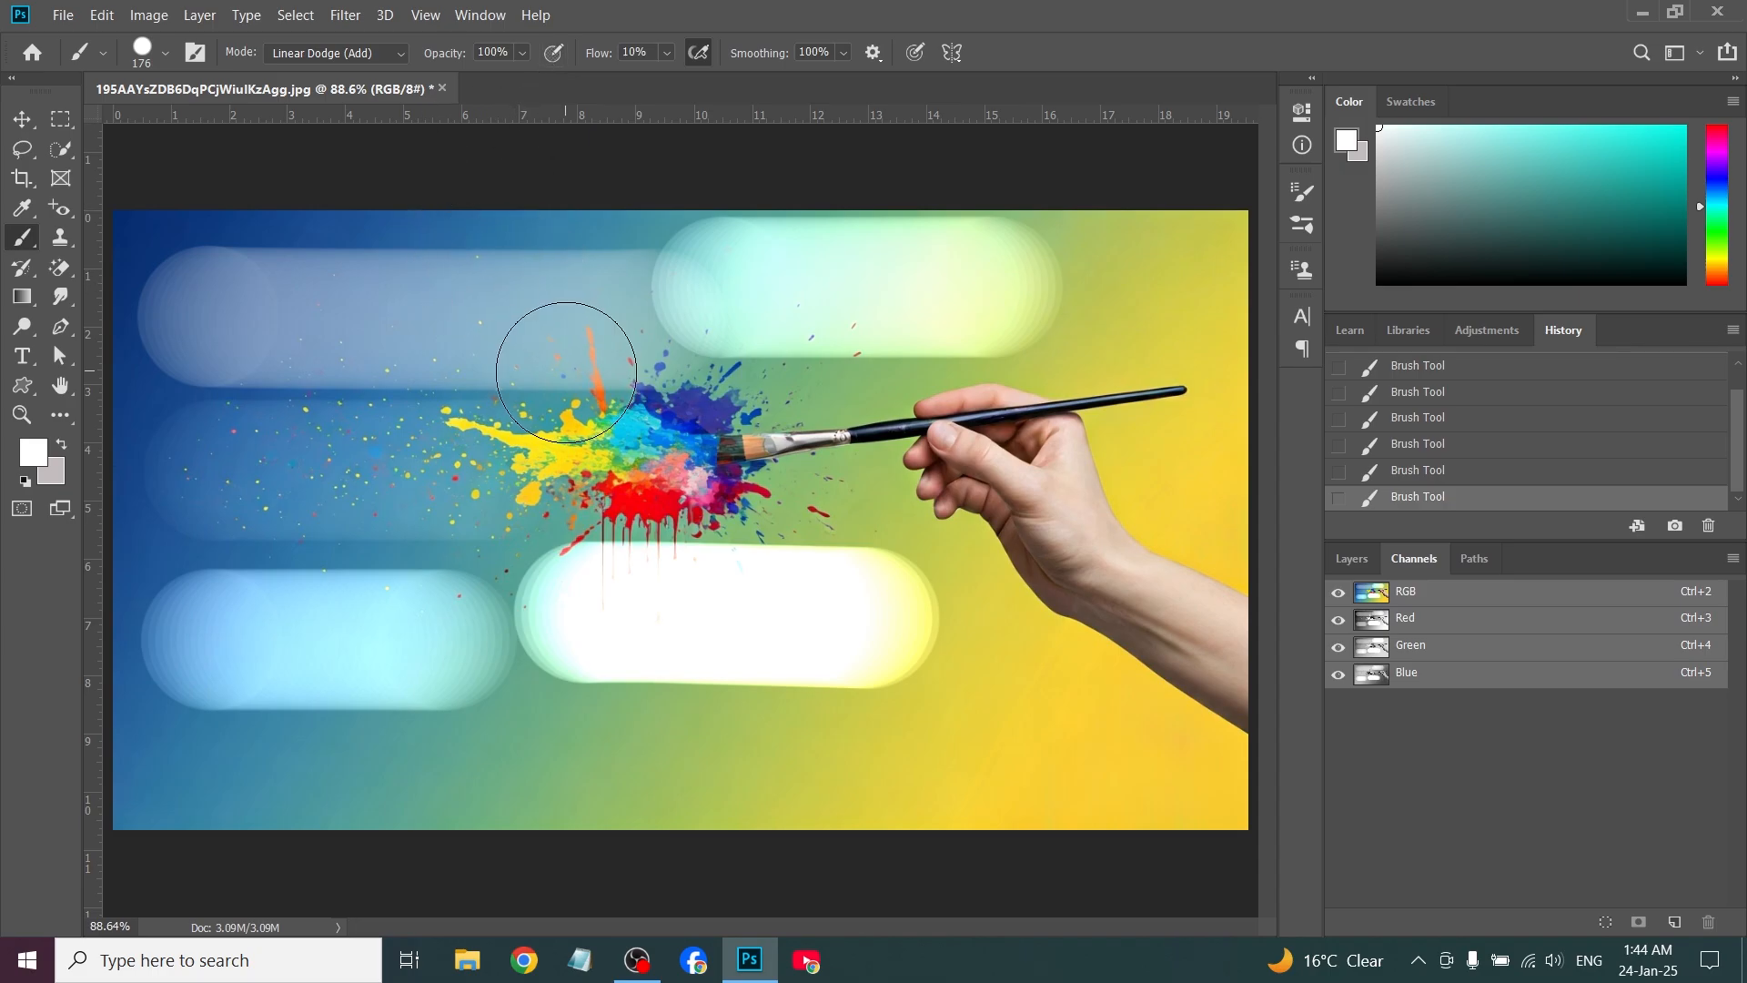
Raise the brush flow to its maximum and paint a horizontal stroke along the canvas's lower edge
left_click(667, 54)
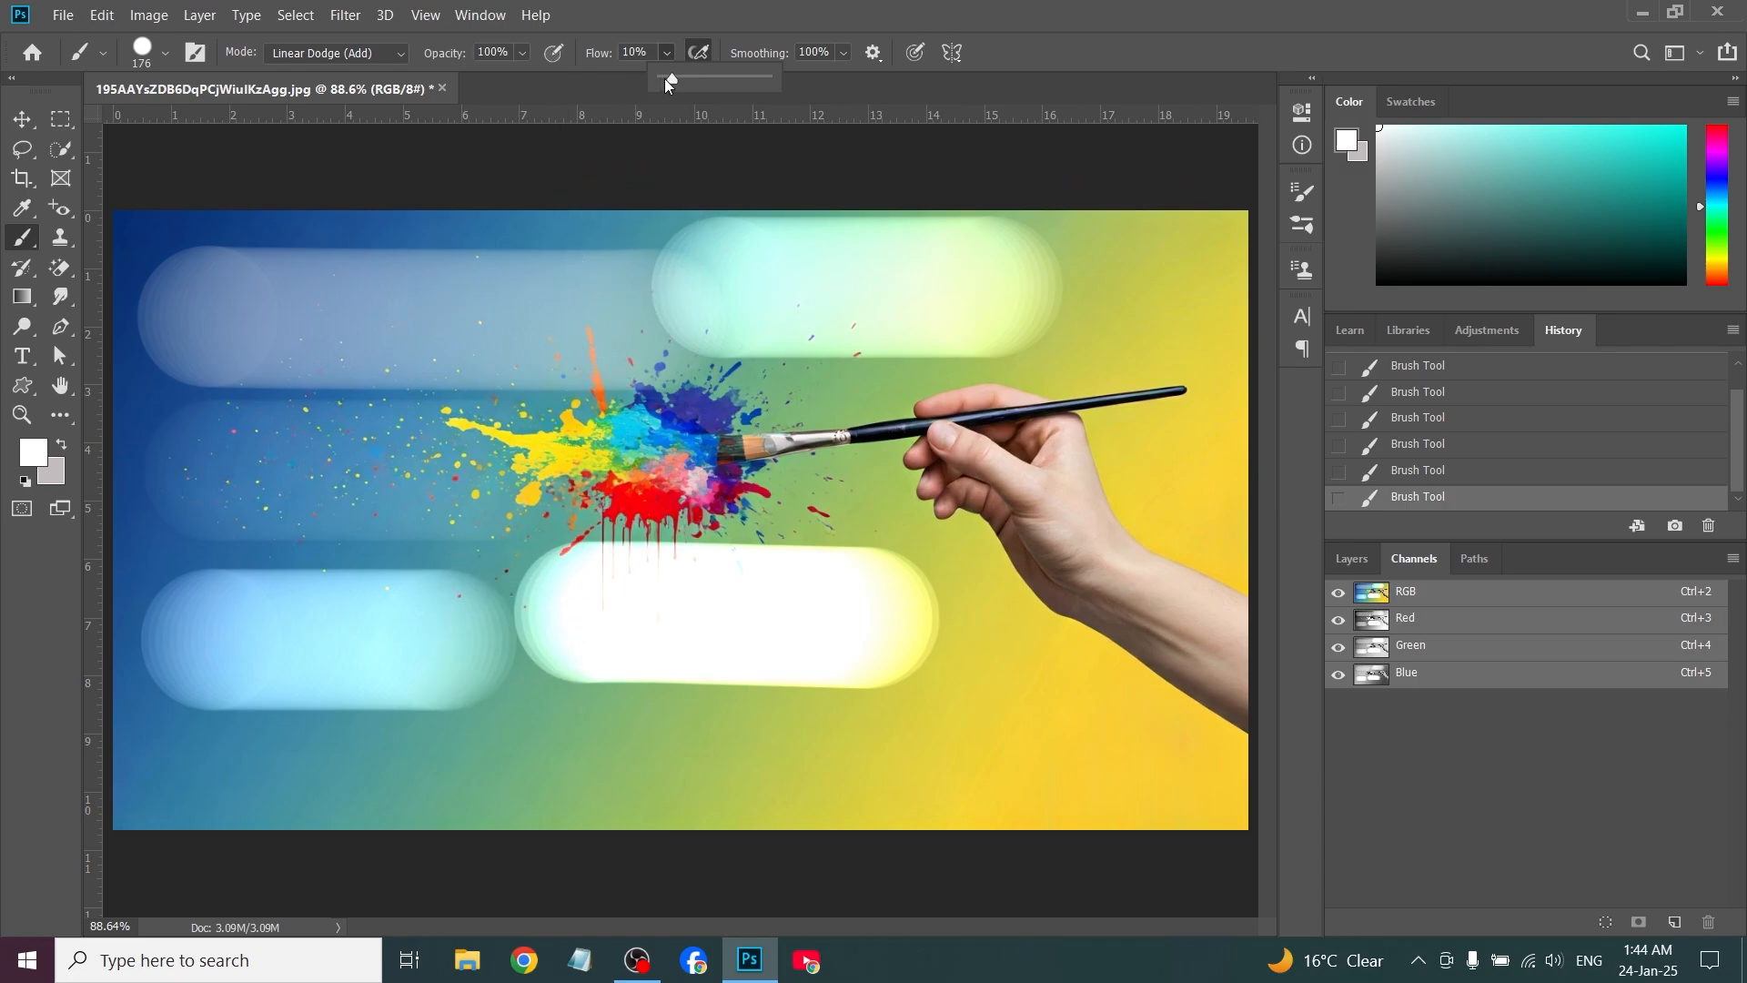
left_click_drag(670, 79, 786, 85)
mouse_move(488, 741)
left_mouse_down()
mouse_move(904, 741)
mouse_move(919, 772)
mouse_move(495, 768)
mouse_move(546, 631)
mouse_move(430, 769)
mouse_move(573, 713)
mouse_move(787, 804)
mouse_move(811, 752)
left_mouse_up()
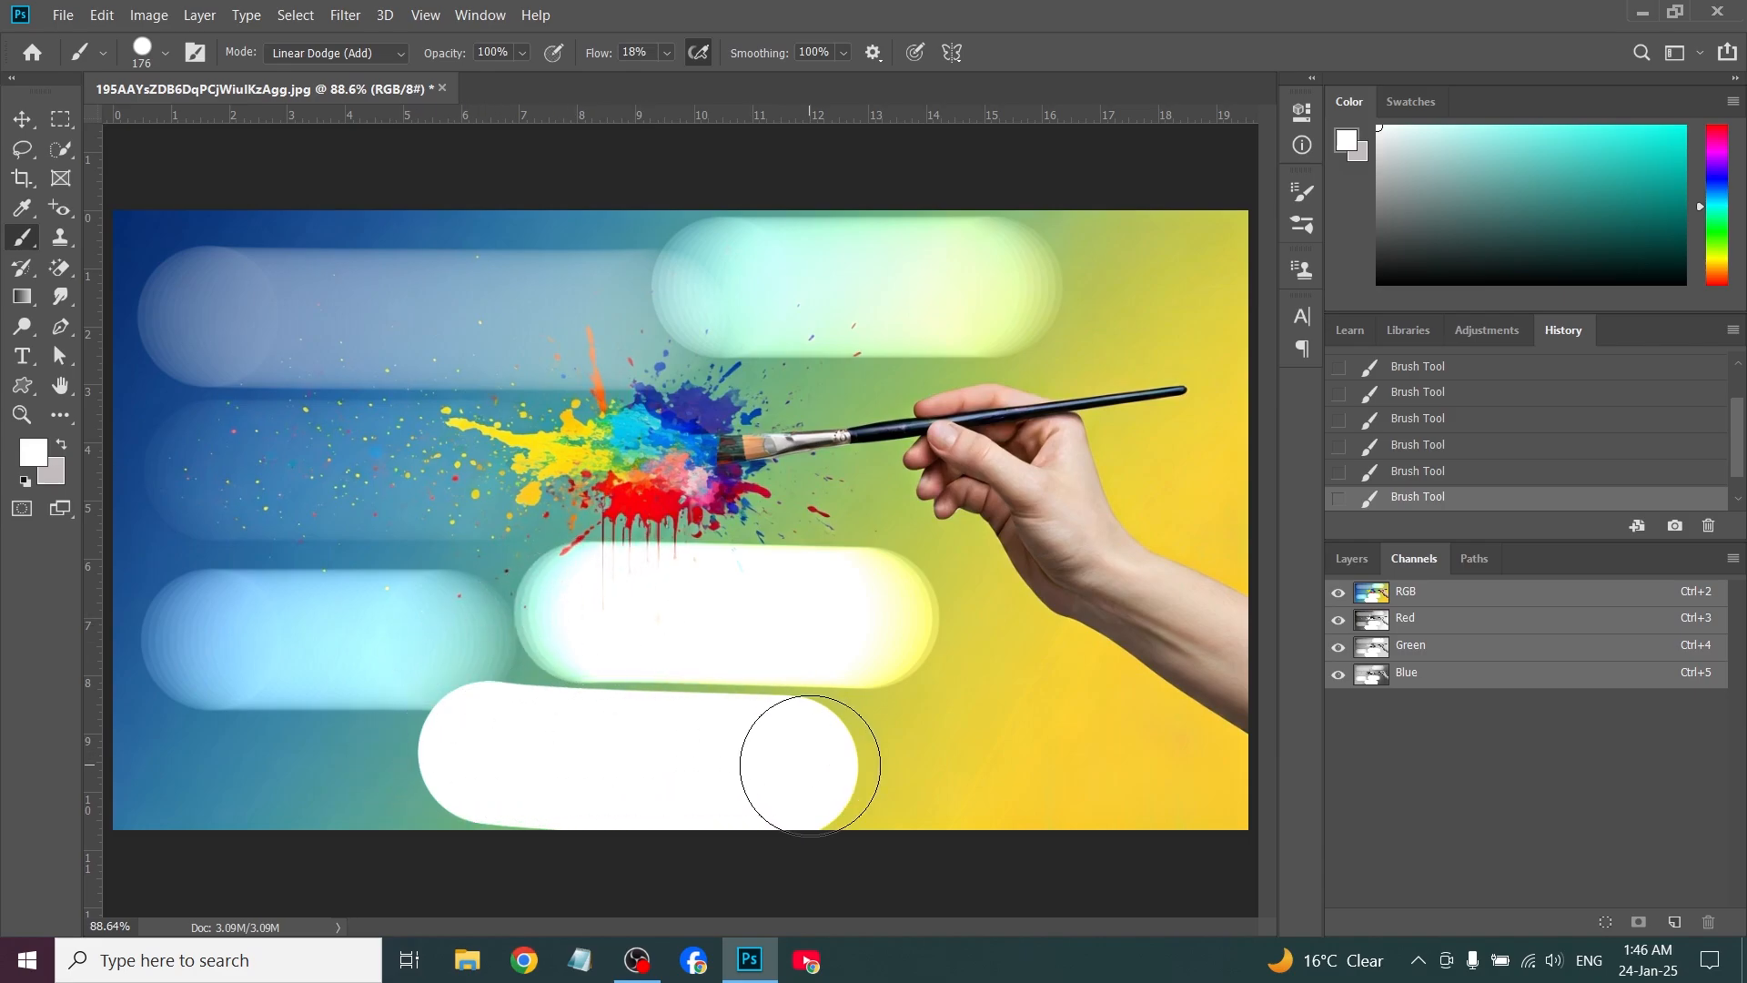
Undo the strokes painted after the Soft Light one, keeping only the two upper strokes
left_click(700, 59)
key("ctrl+z")
key("ctrl+z")
key("ctrl+z")
key("ctrl+z")
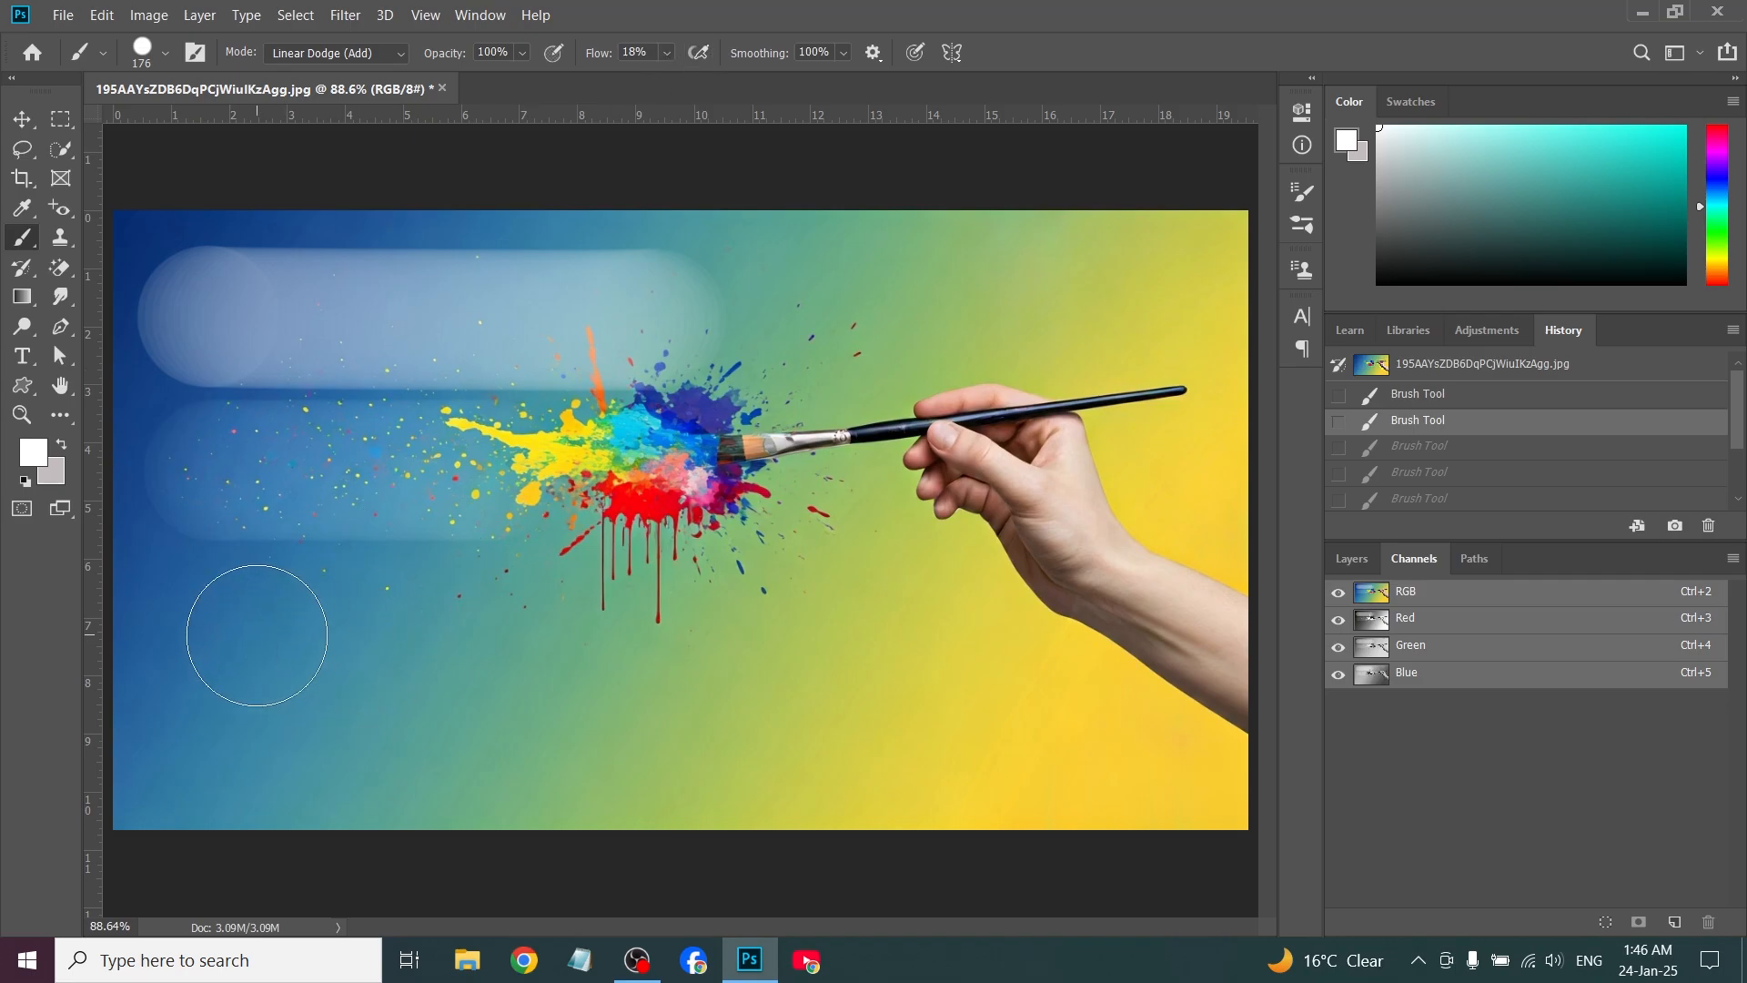
Paint one dab below the Soft Light stroke with airbrush build-up off, and a fully built-up dab beside it with build-up on
left_click(257, 635)
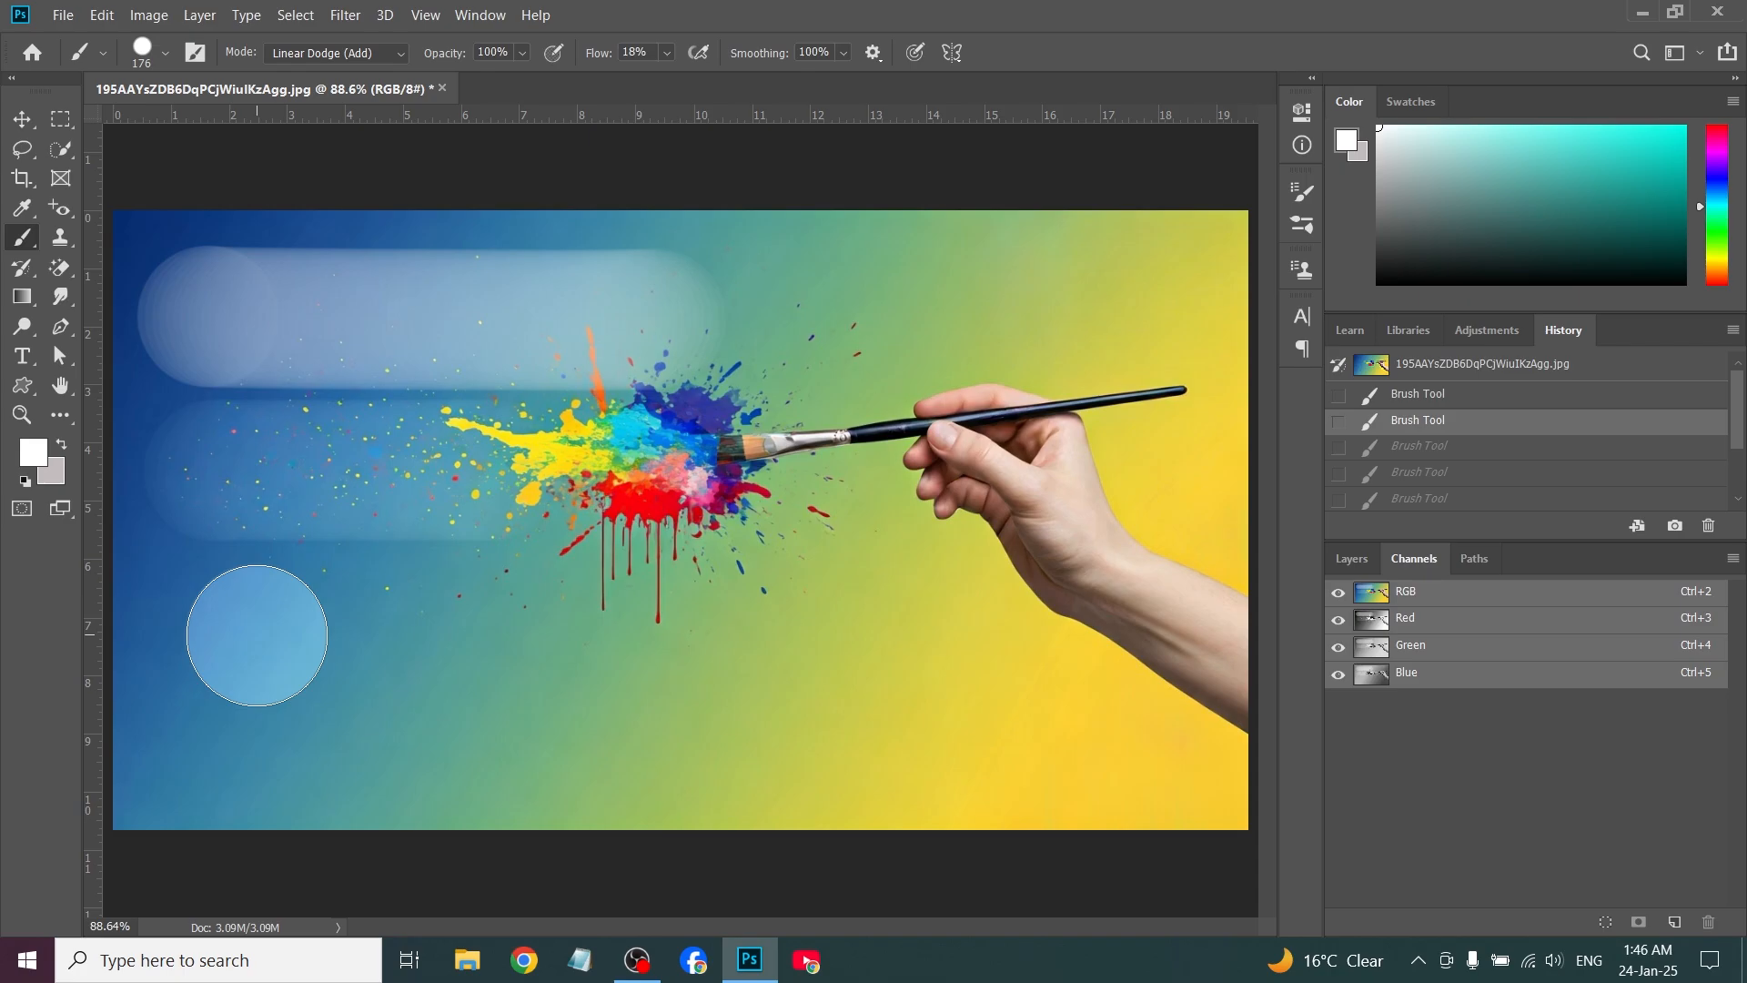
left_click(256, 635)
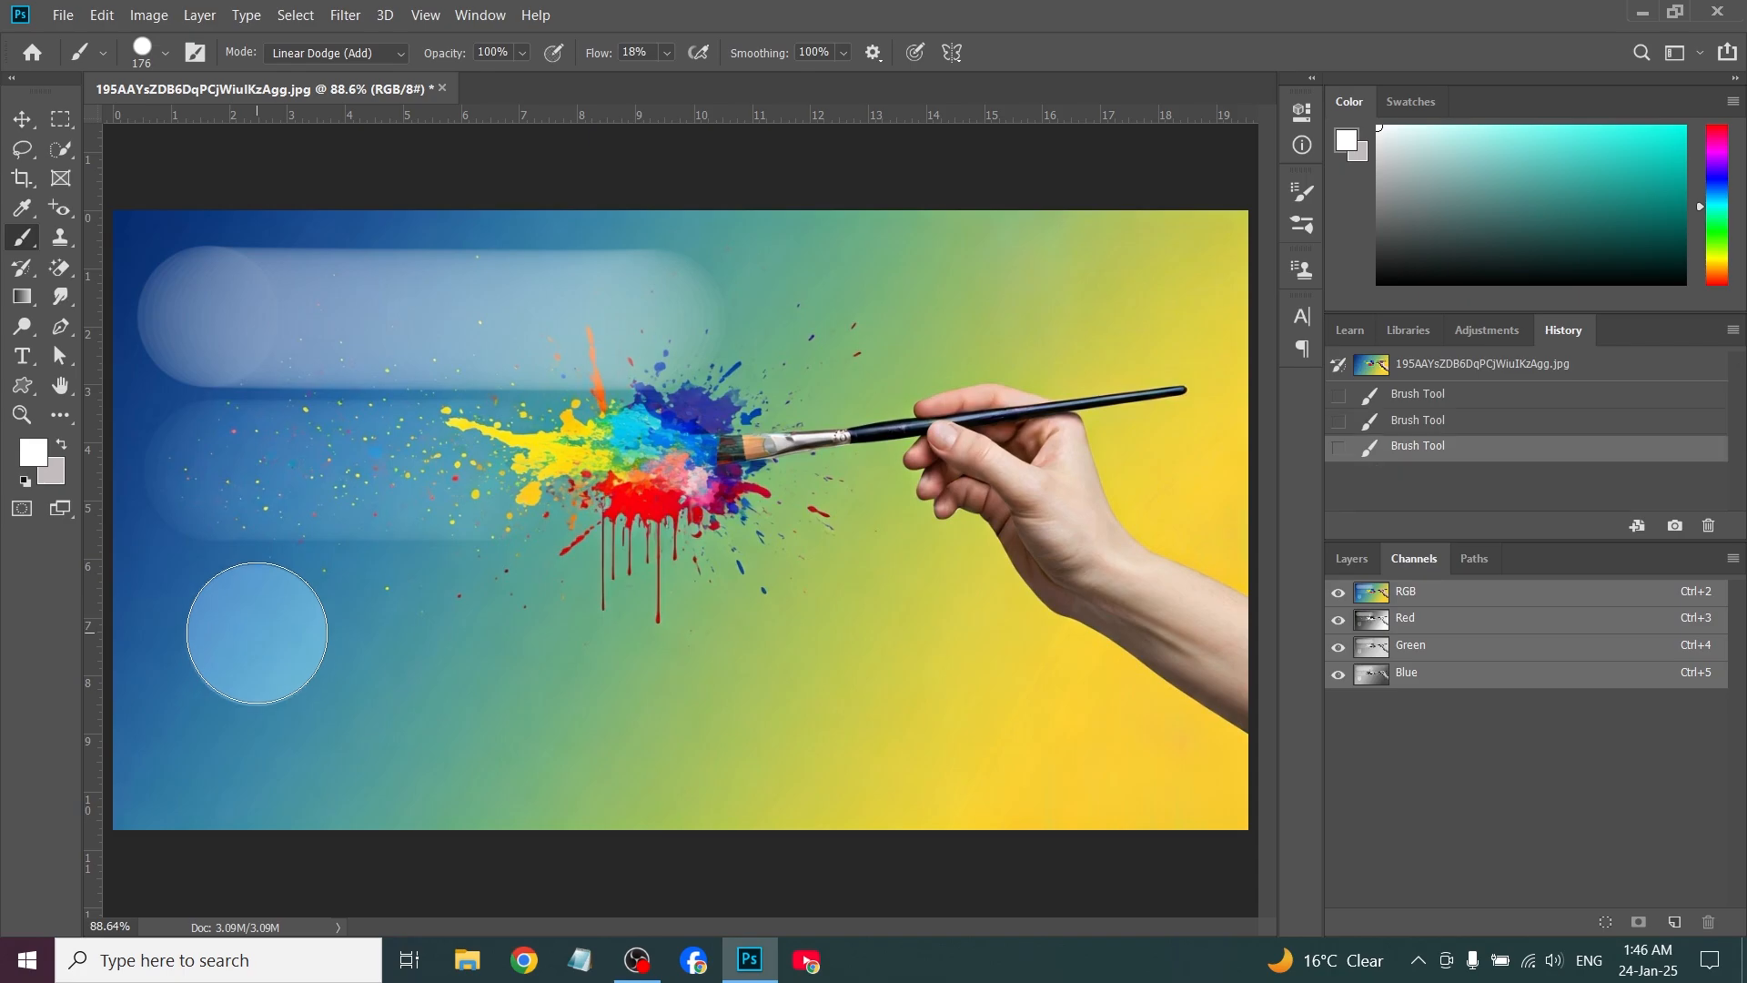
left_click(696, 55)
left_click(436, 636)
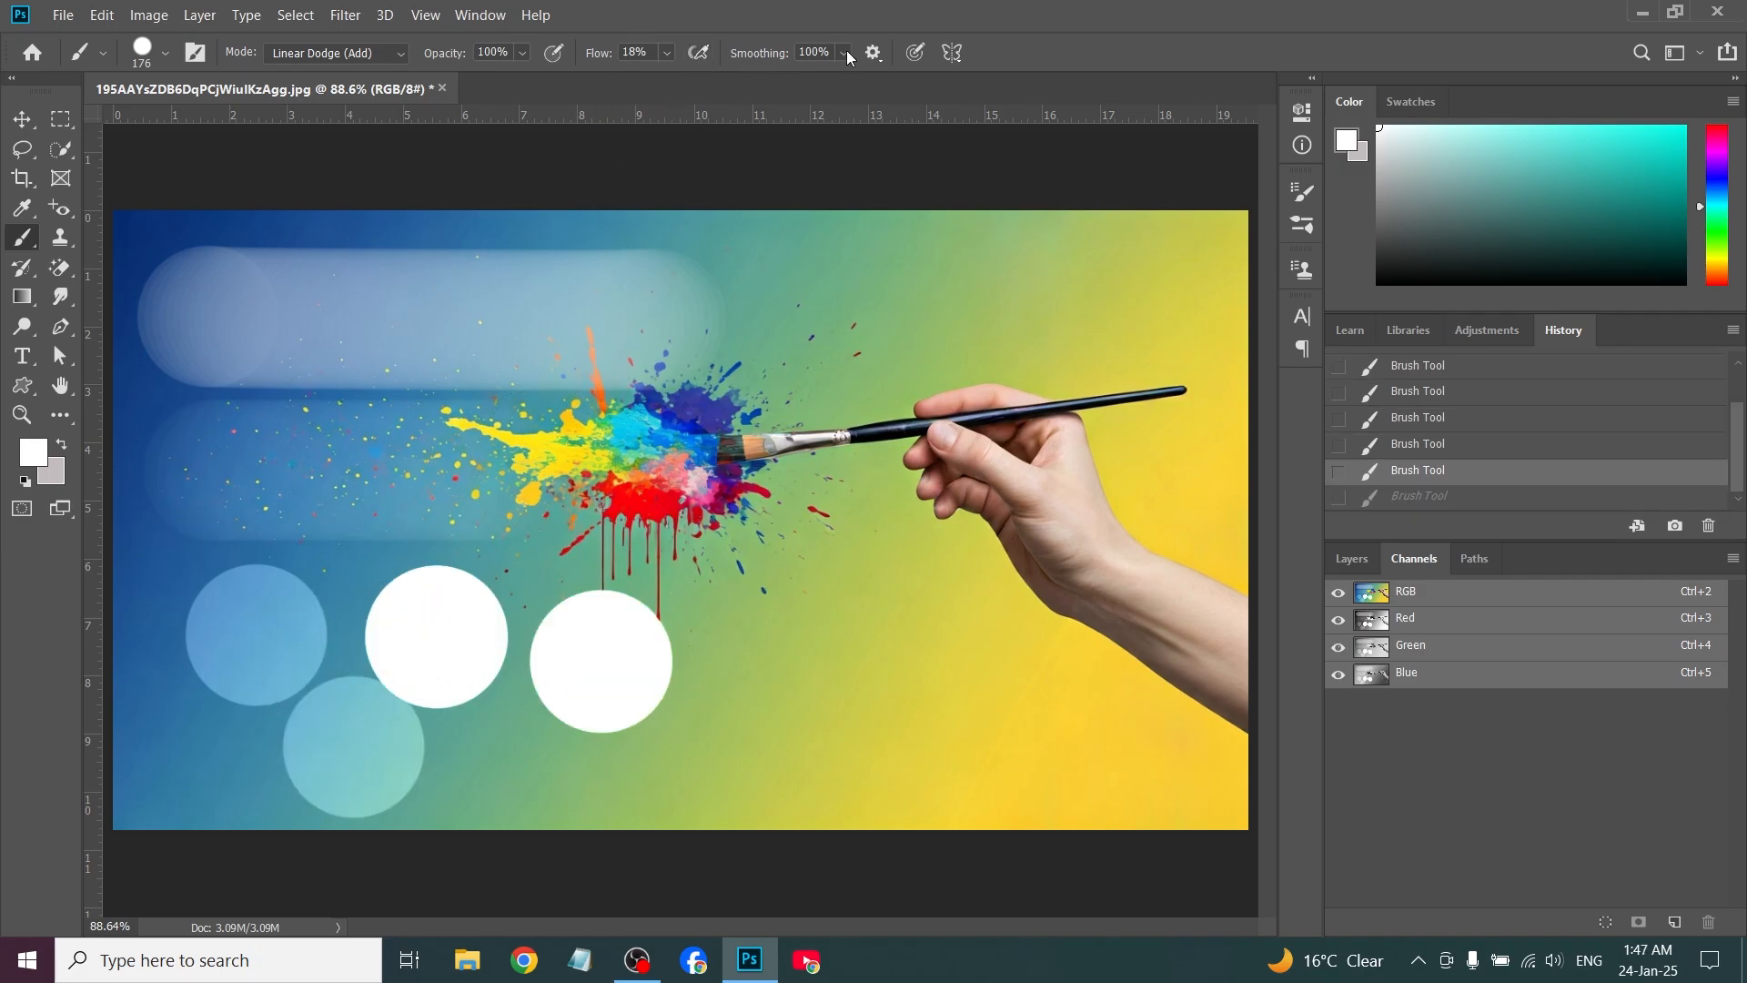
Paint a large curved stroke at 100% smoothing and another at 0% smoothing, removing each from the image
left_click(843, 52)
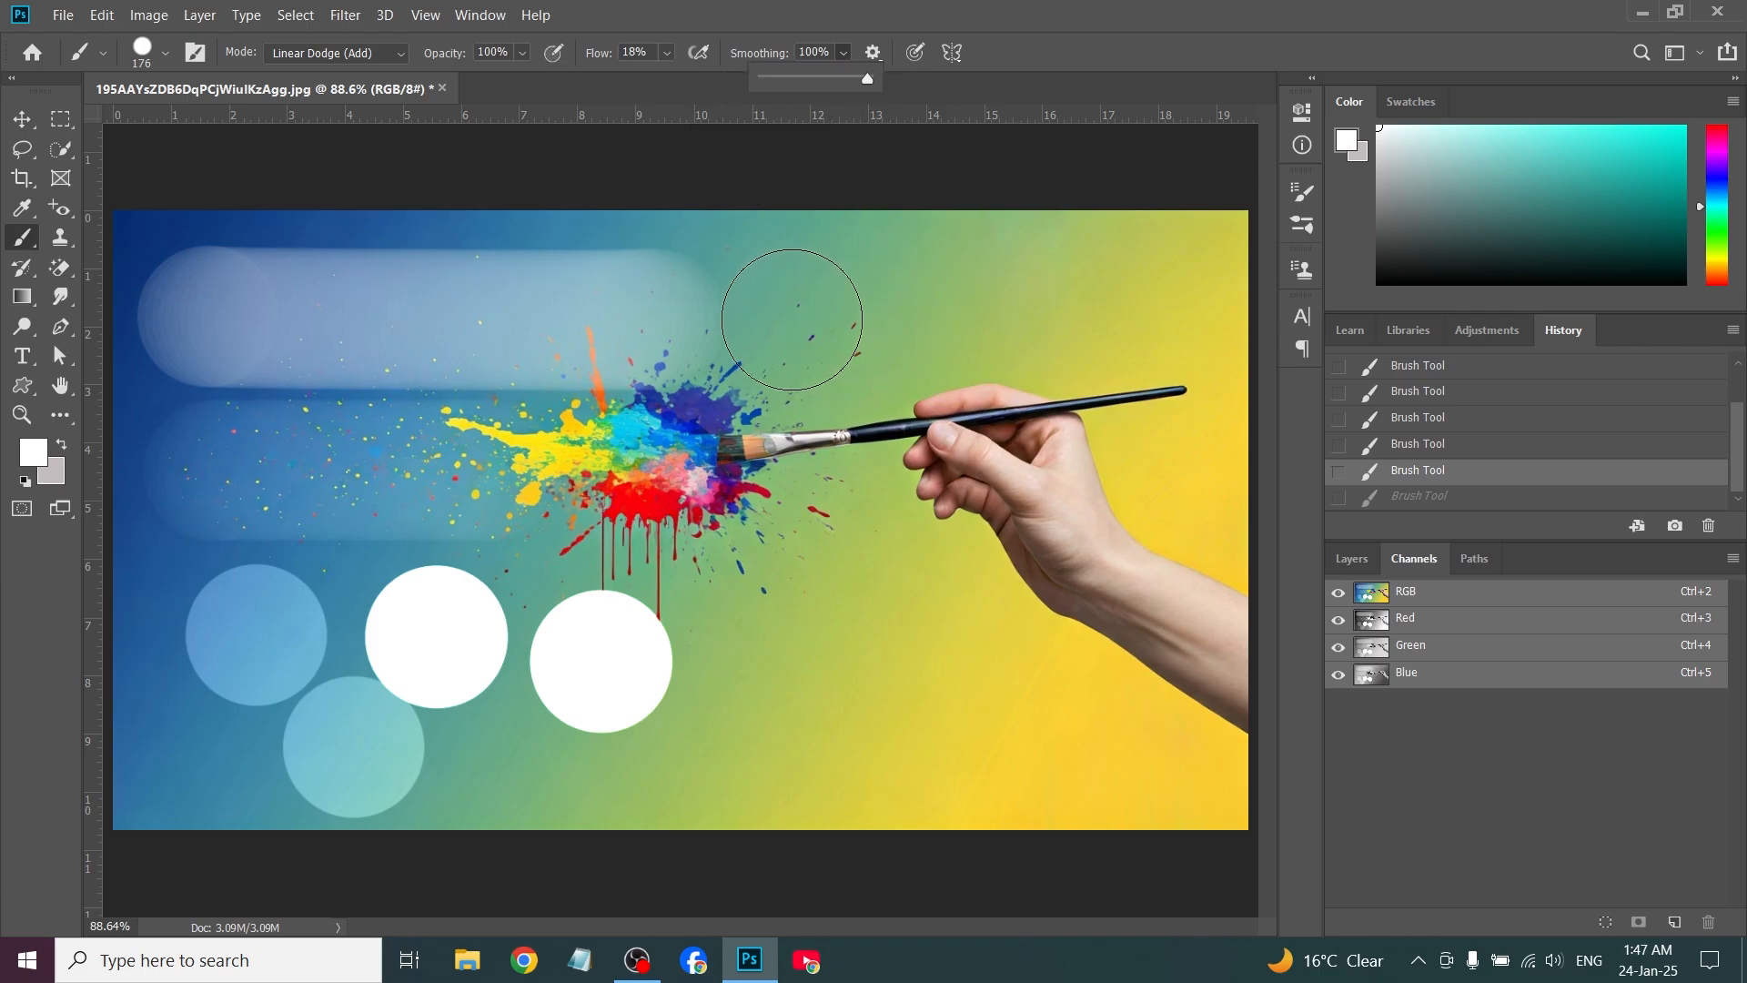
mouse_move(787, 320)
left_mouse_down()
mouse_move(1023, 362)
mouse_move(1059, 572)
mouse_move(682, 662)
mouse_move(441, 575)
left_mouse_up()
left_click(843, 52)
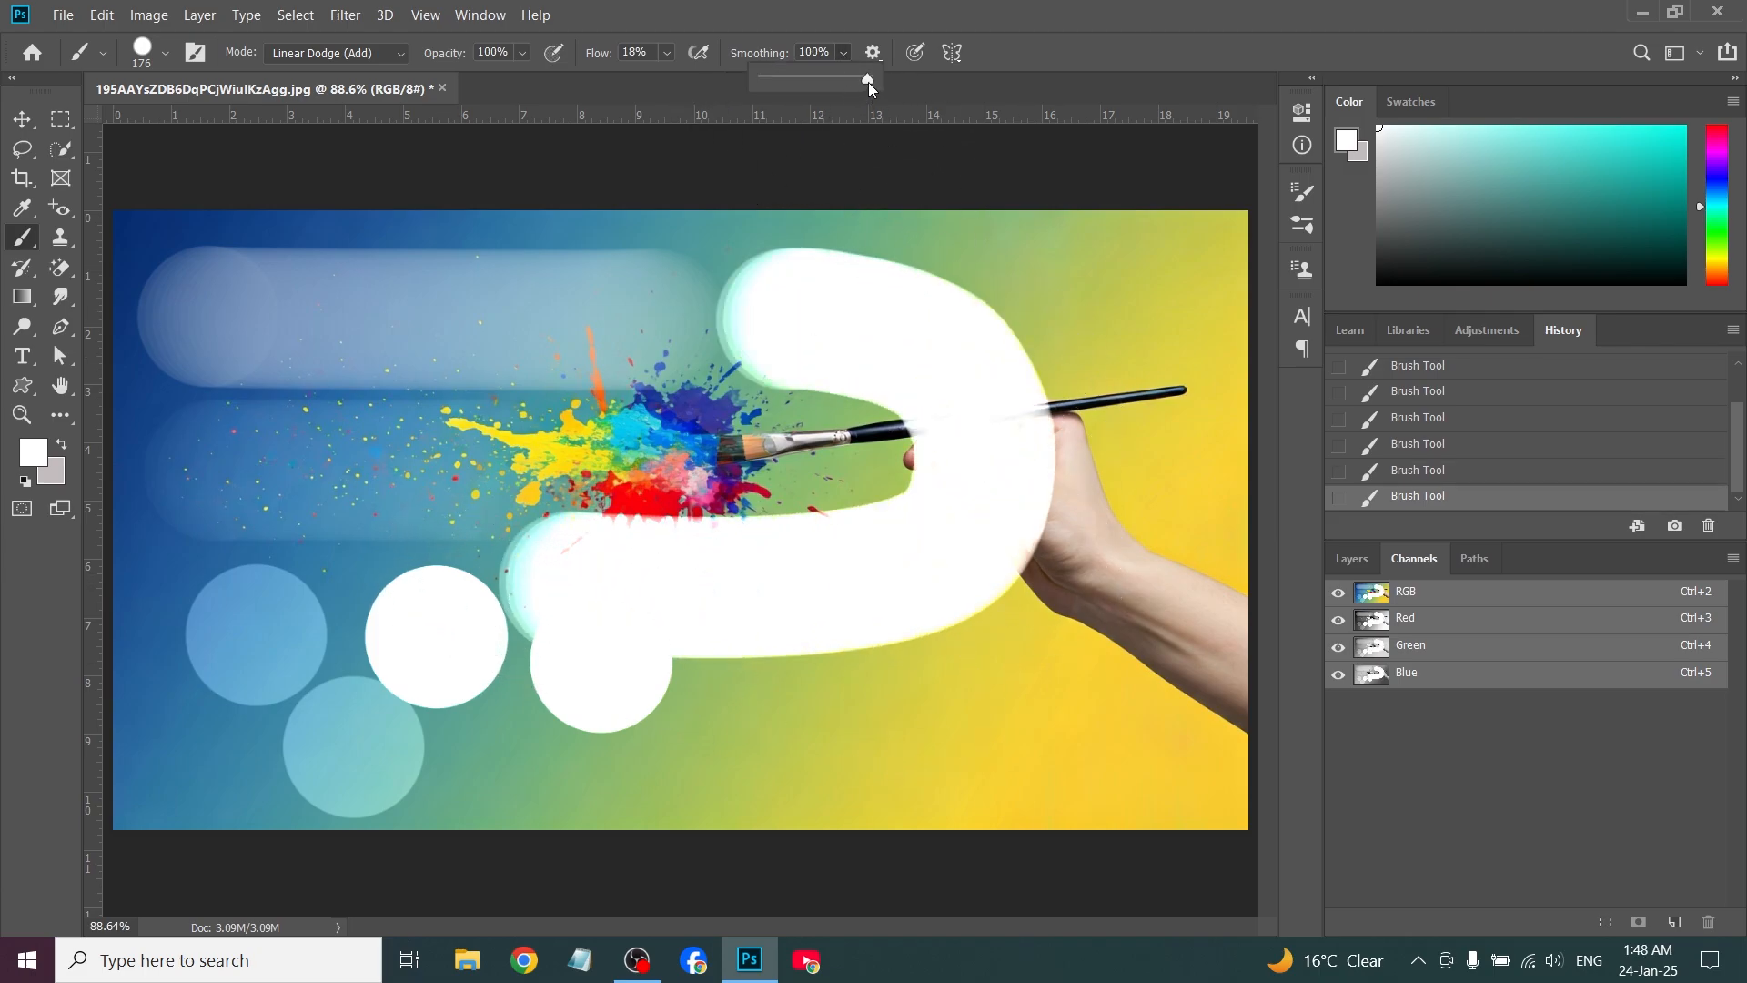
left_click(1499, 480)
left_click(1499, 473)
mouse_move(292, 312)
left_mouse_down()
mouse_move(545, 292)
mouse_move(585, 624)
mouse_move(578, 592)
left_mouse_up()
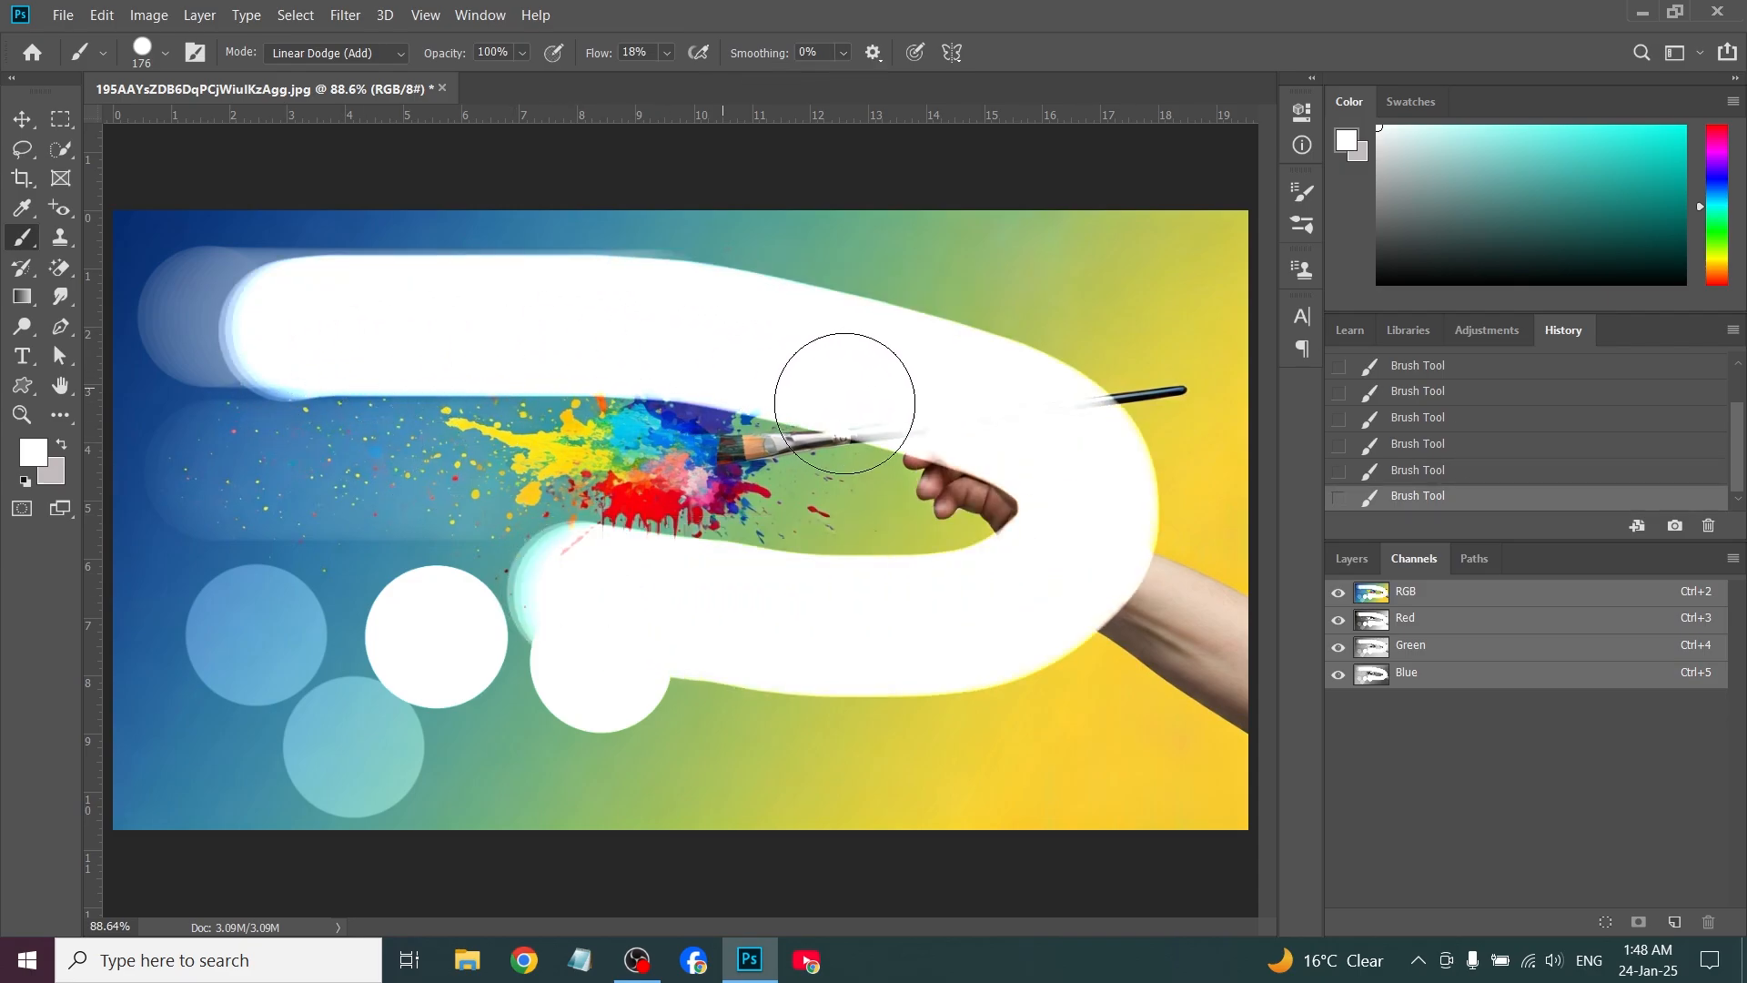
left_click(1414, 472)
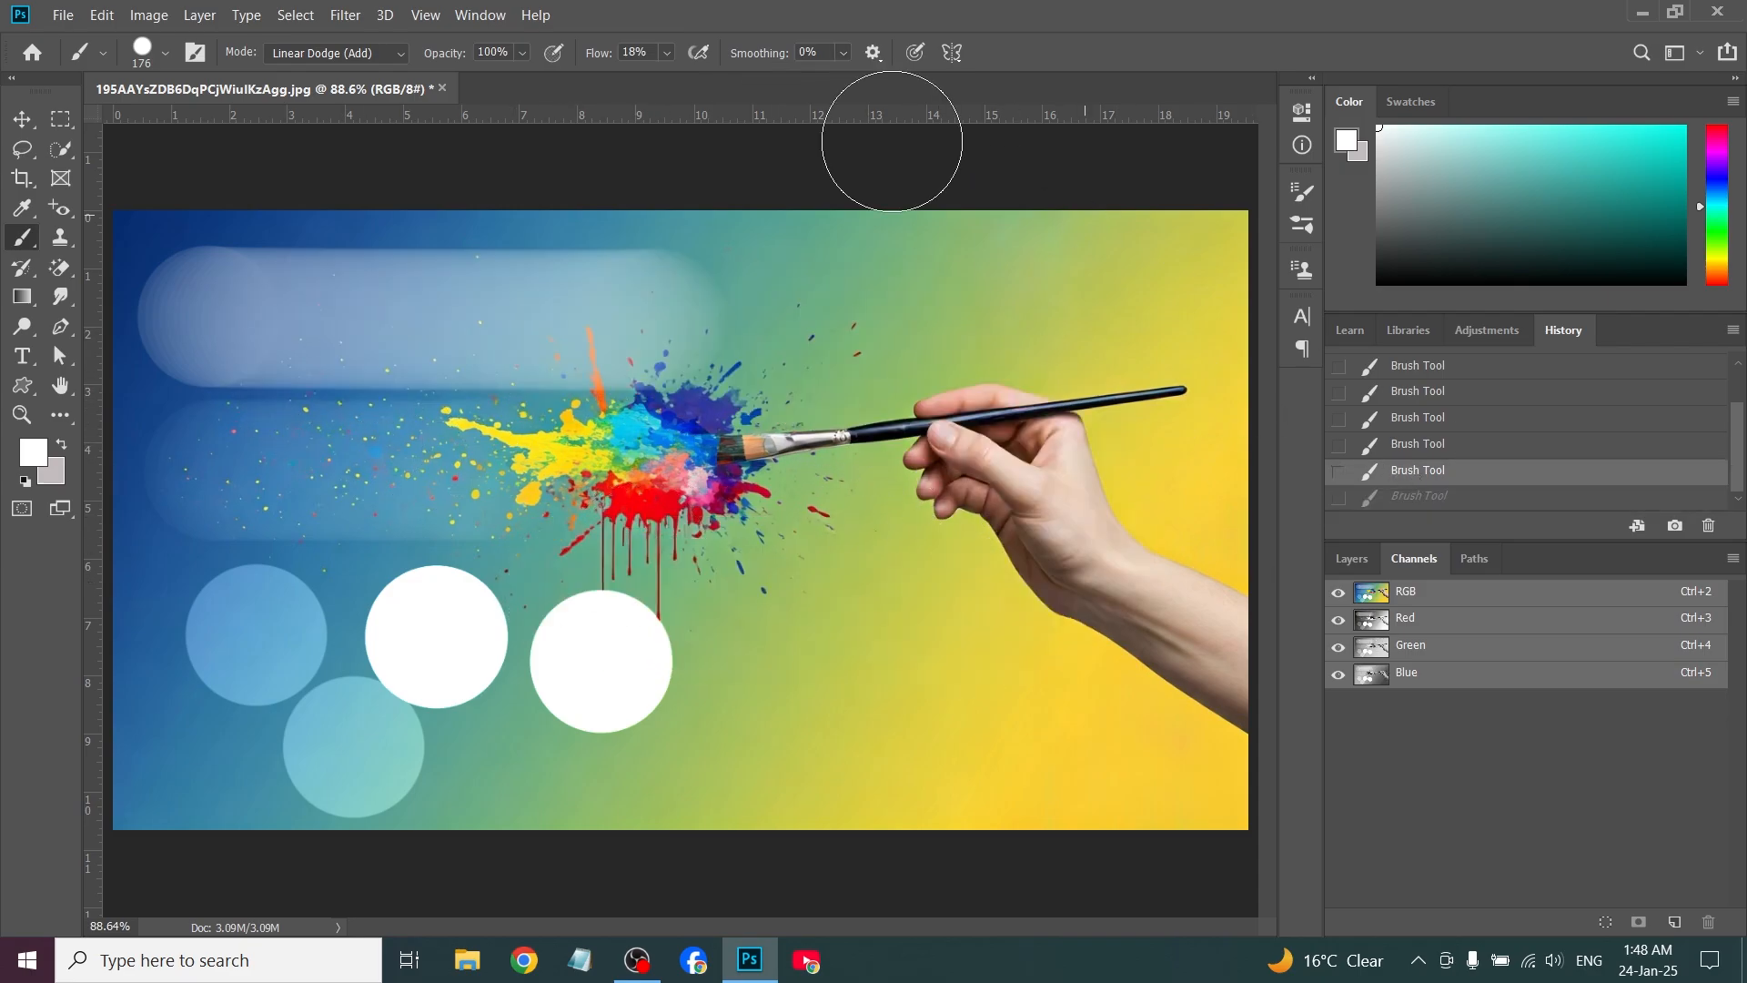
Set the brush smoothing to 100%, try freehand strokes across the image and undo them
left_click(845, 52)
left_click_drag(846, 79, 952, 79)
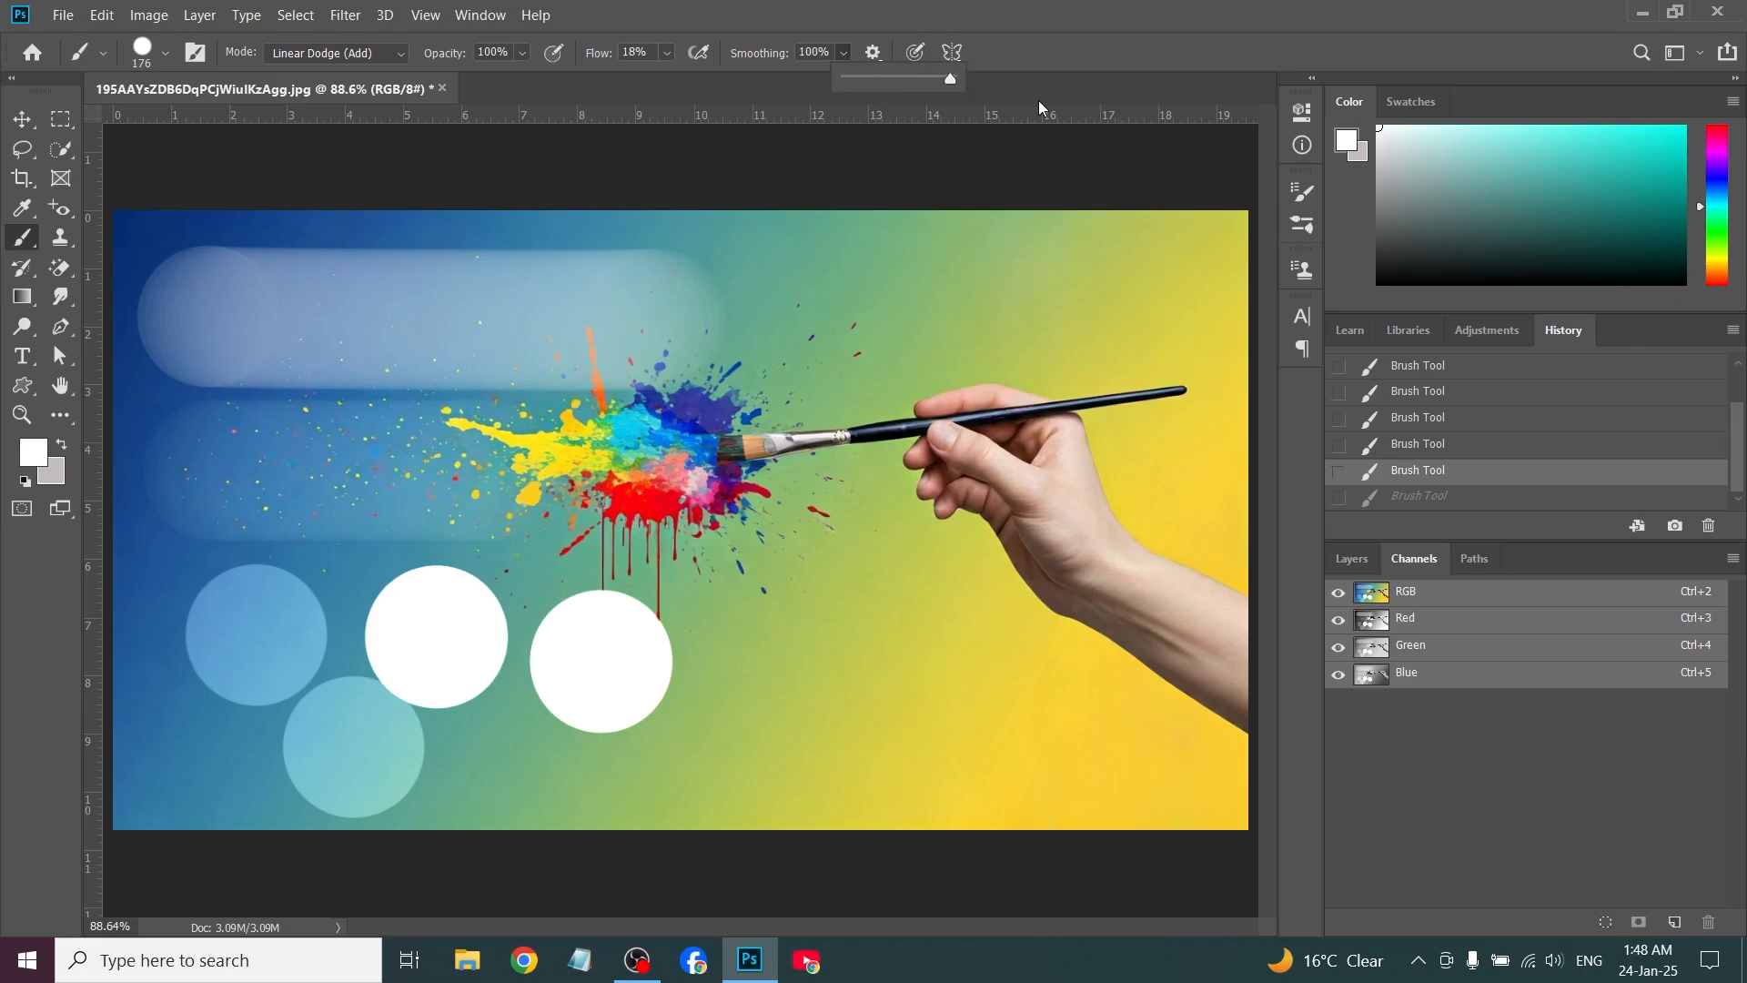
left_click_drag(262, 368, 410, 349)
left_click_drag(809, 628, 376, 680)
key("ctrl+z")
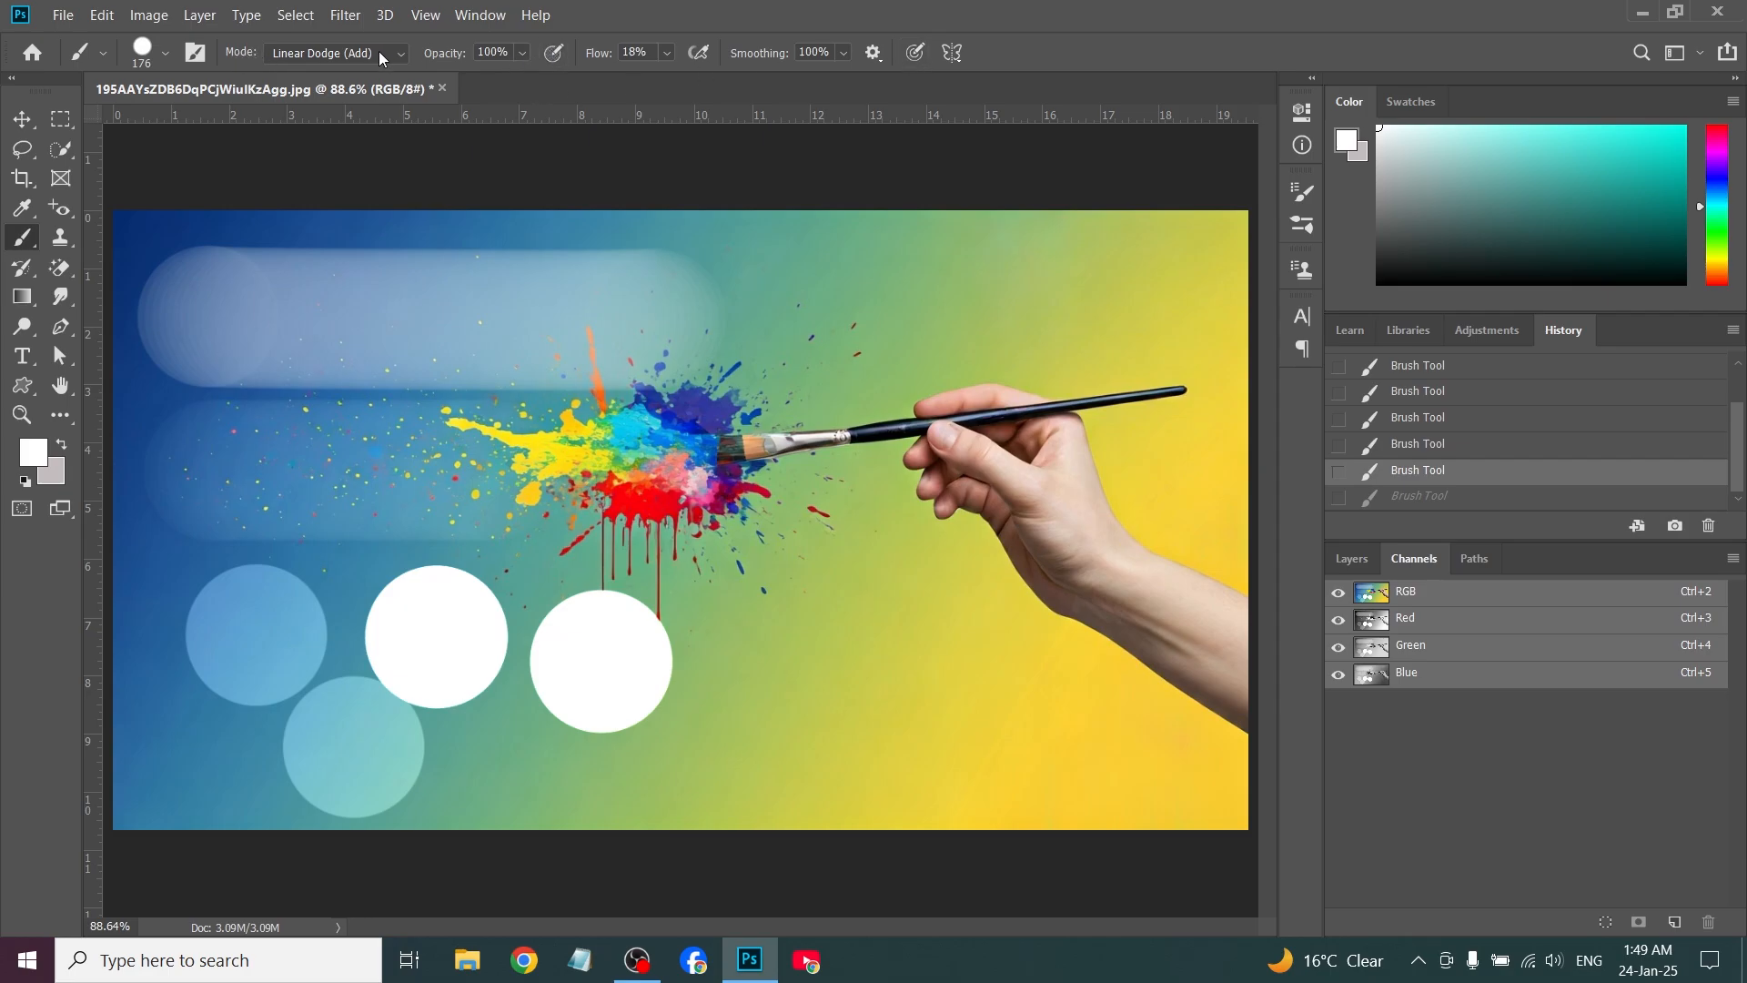
Add a Circle symmetry path over the paint splatter
left_click(963, 53)
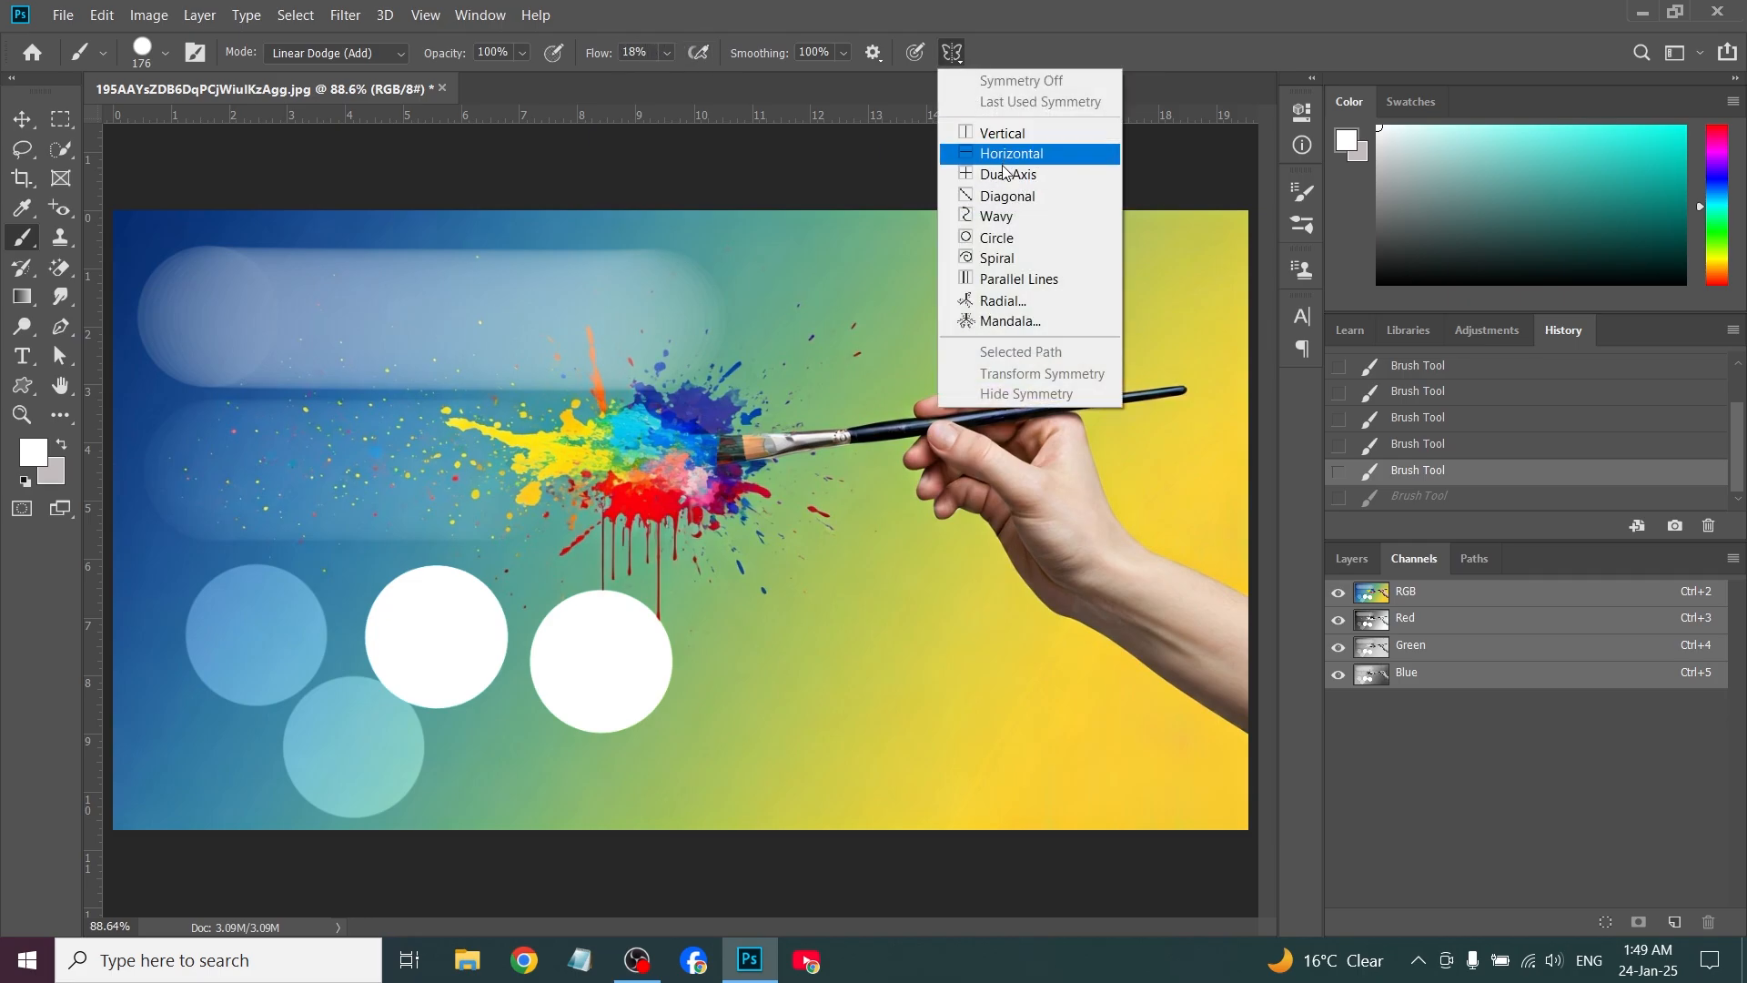
left_click(994, 241)
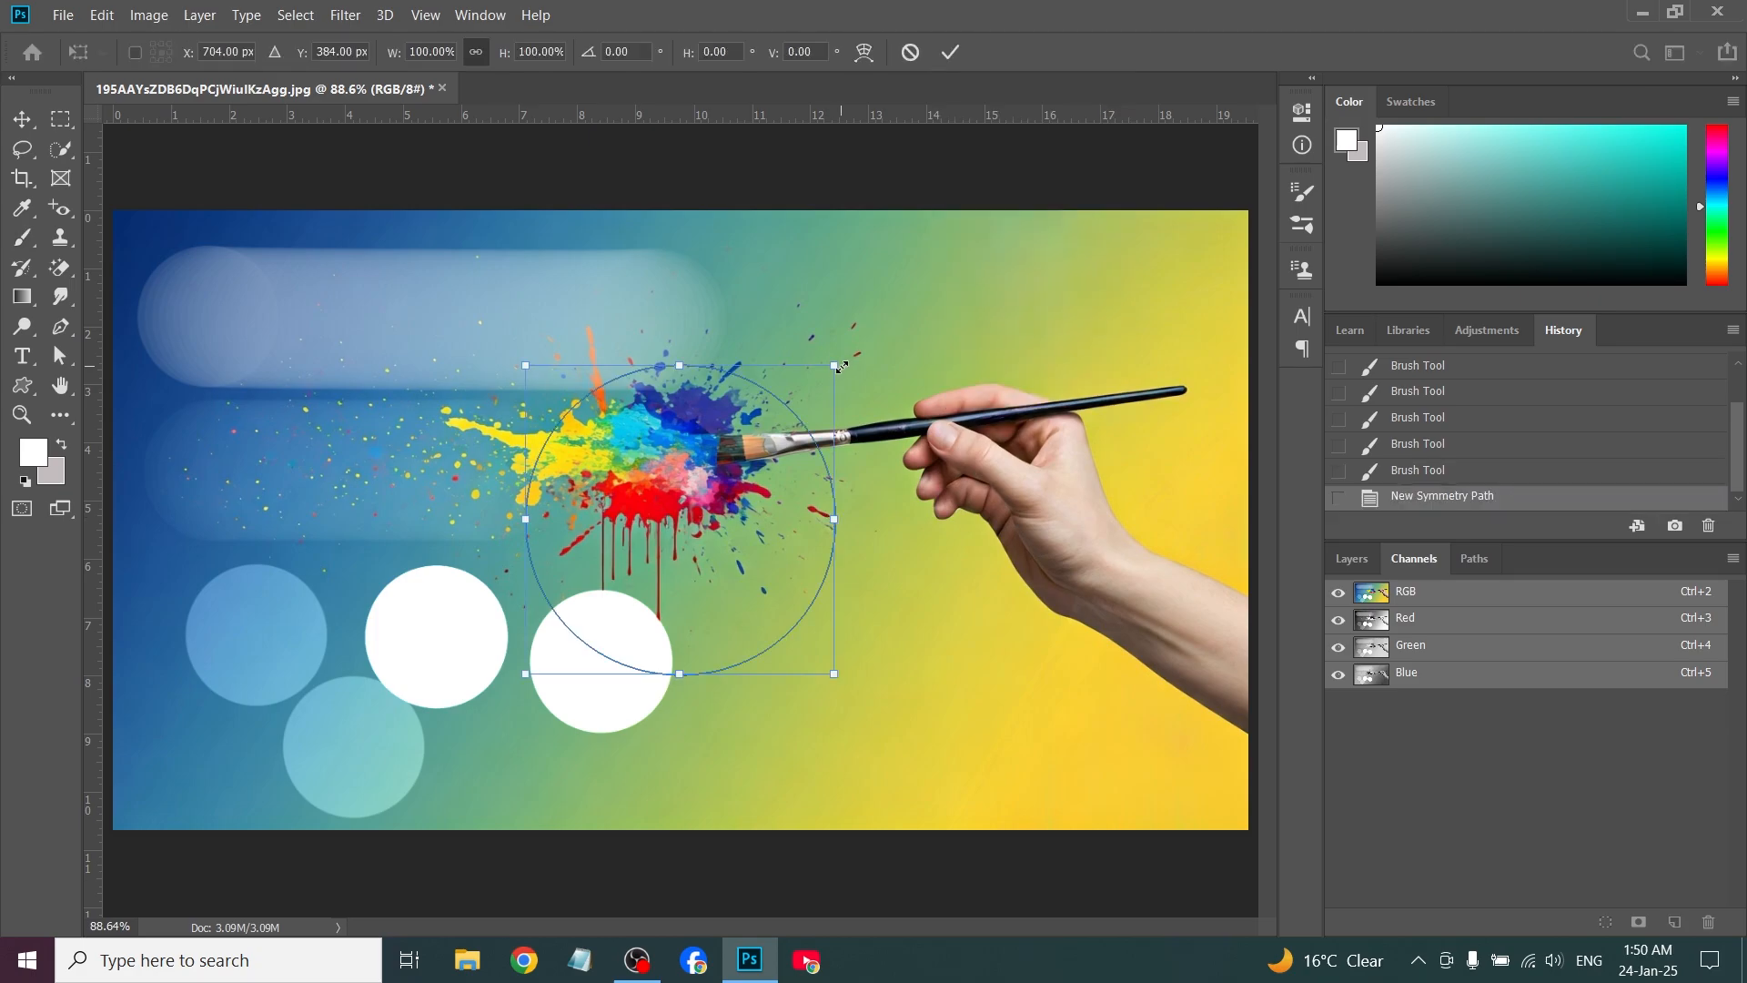
left_click_drag(837, 367, 940, 322)
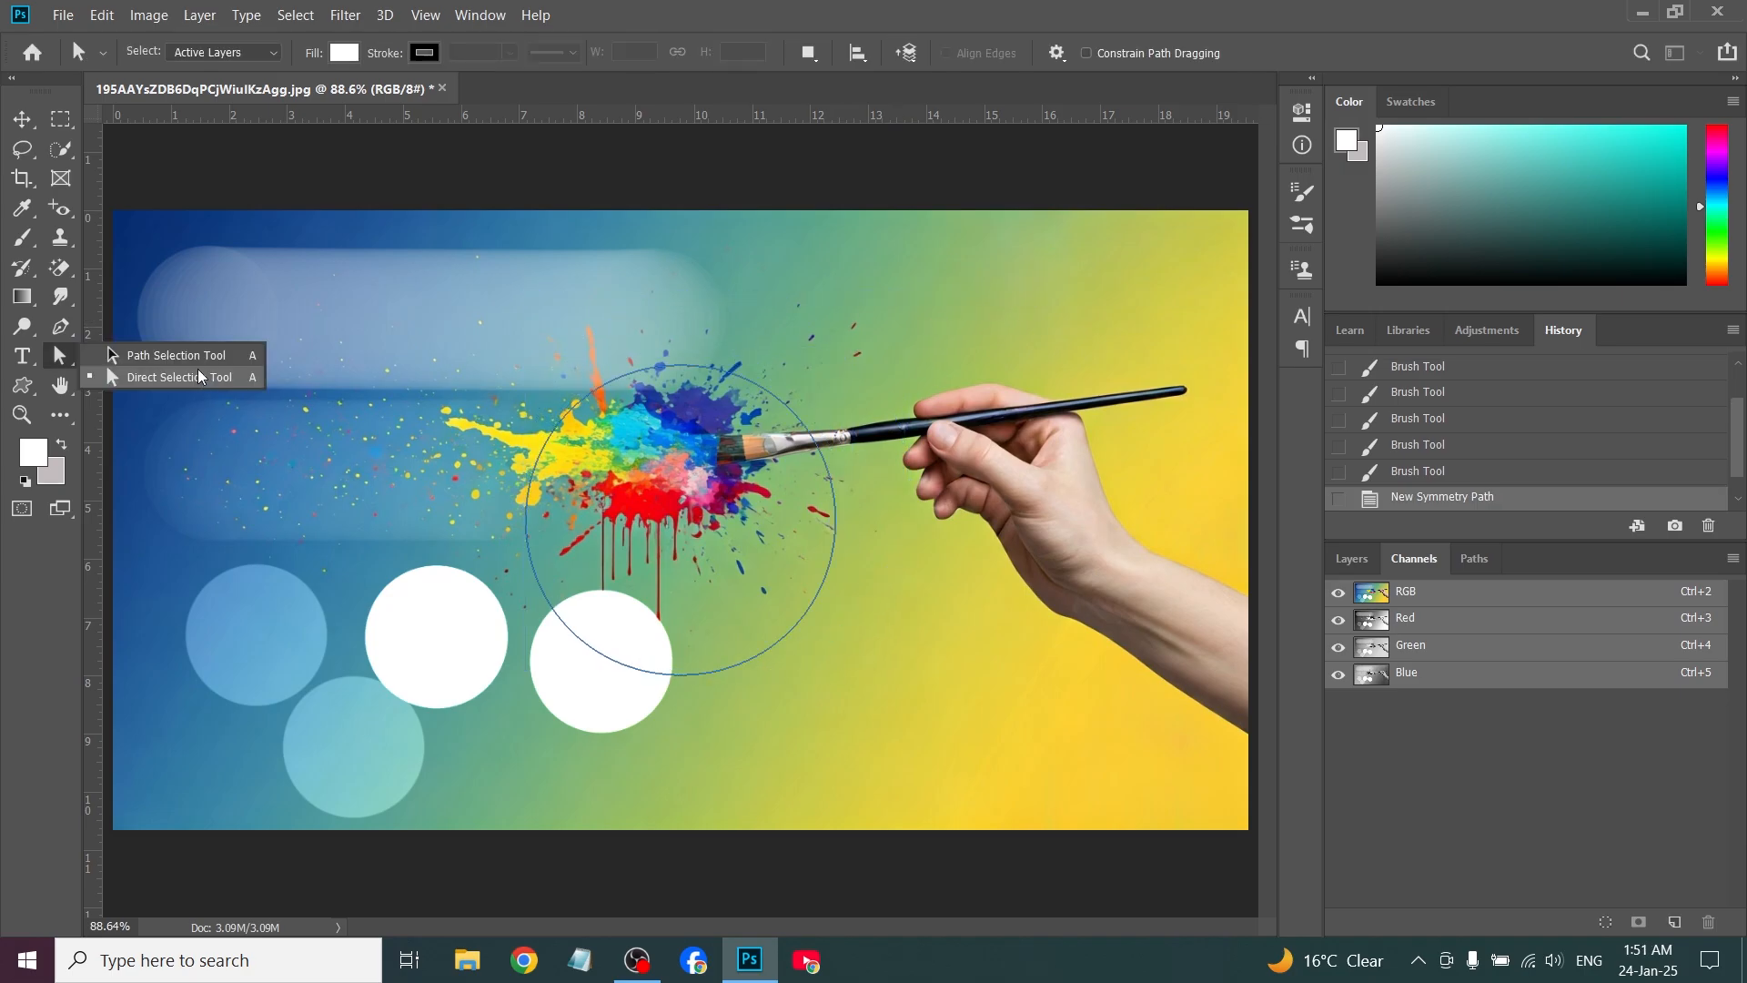
Bulge the circle path's upper-left curve outward with the Direct Selection tool by moving its two control points
left_click(192, 377)
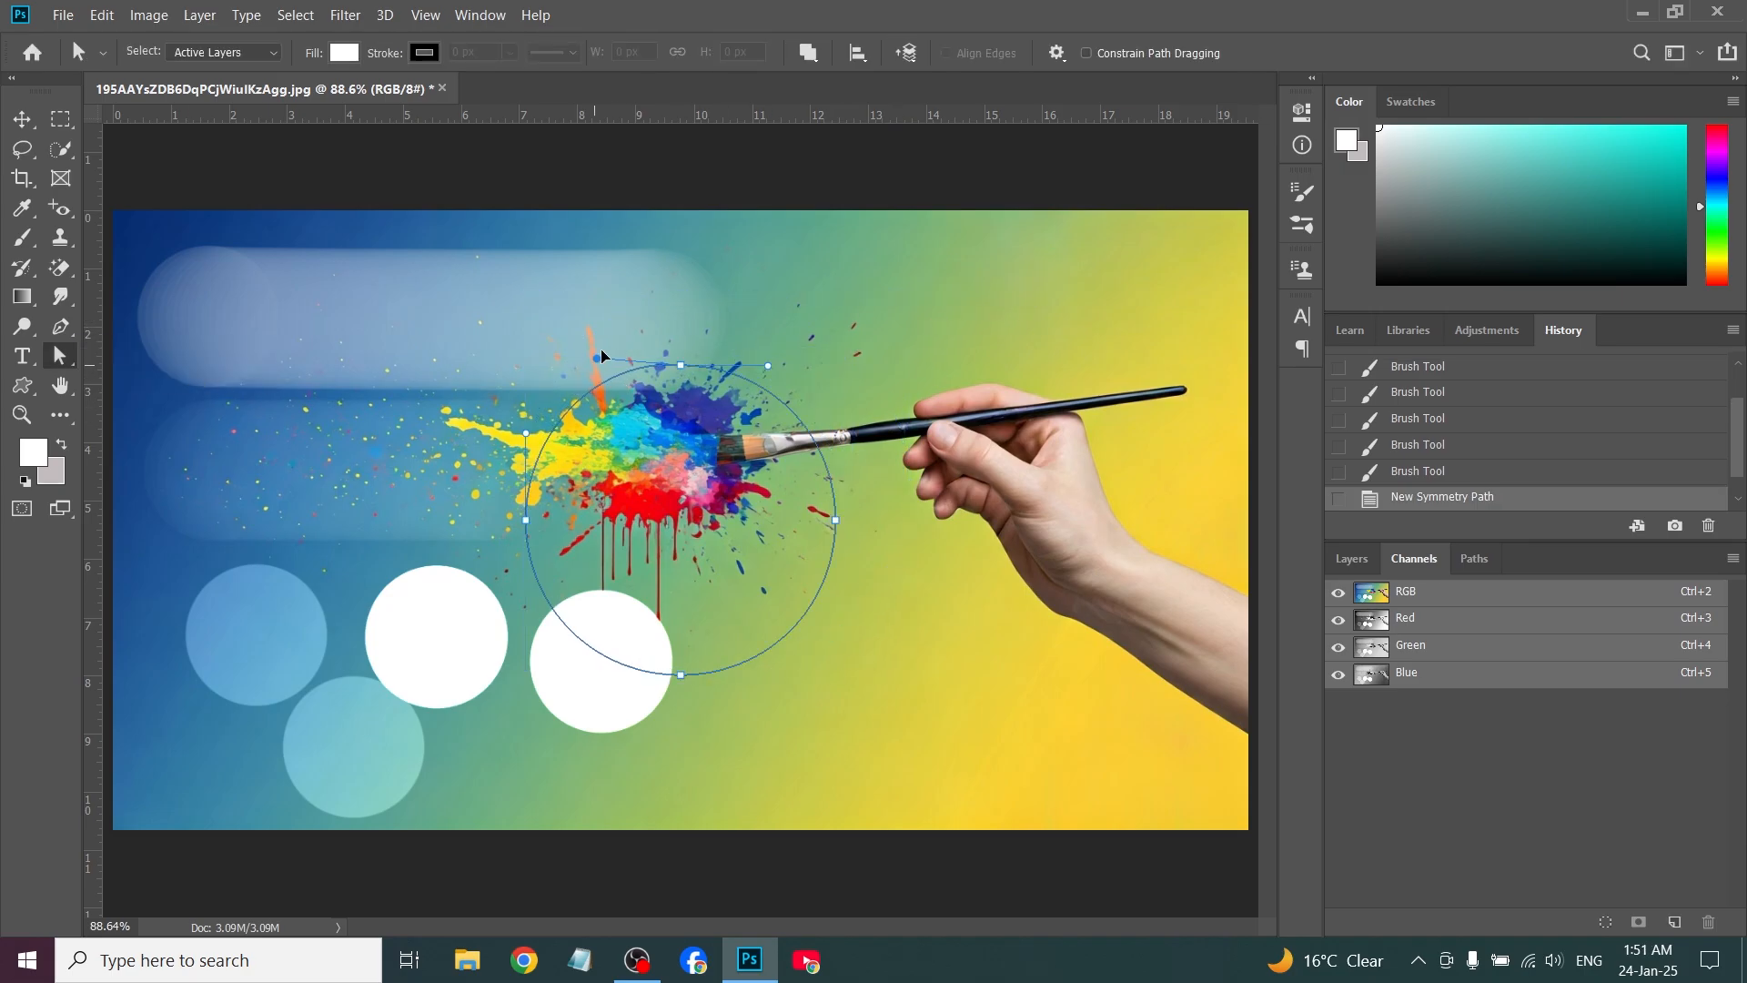
left_click_drag(602, 350, 547, 304)
left_click_drag(526, 433, 448, 445)
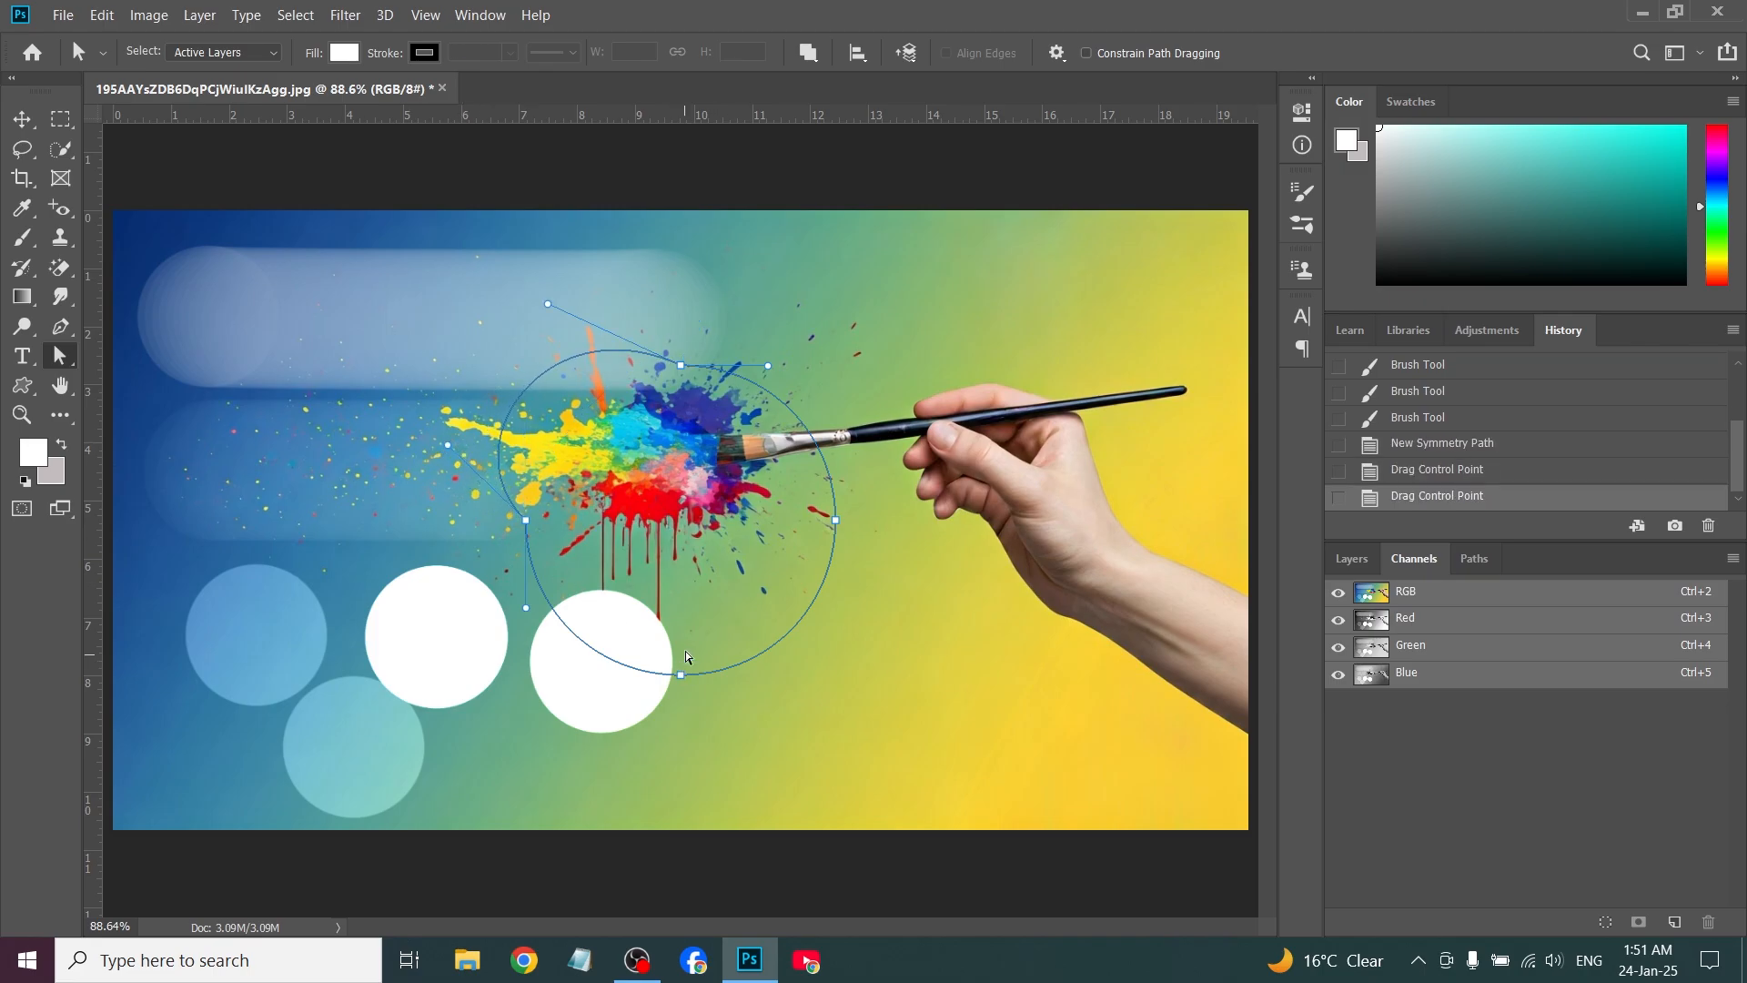
Turn the reshaped circle path into a selection, fill it with the white foreground color and return to the Brush tool
key("ctrl+Return")
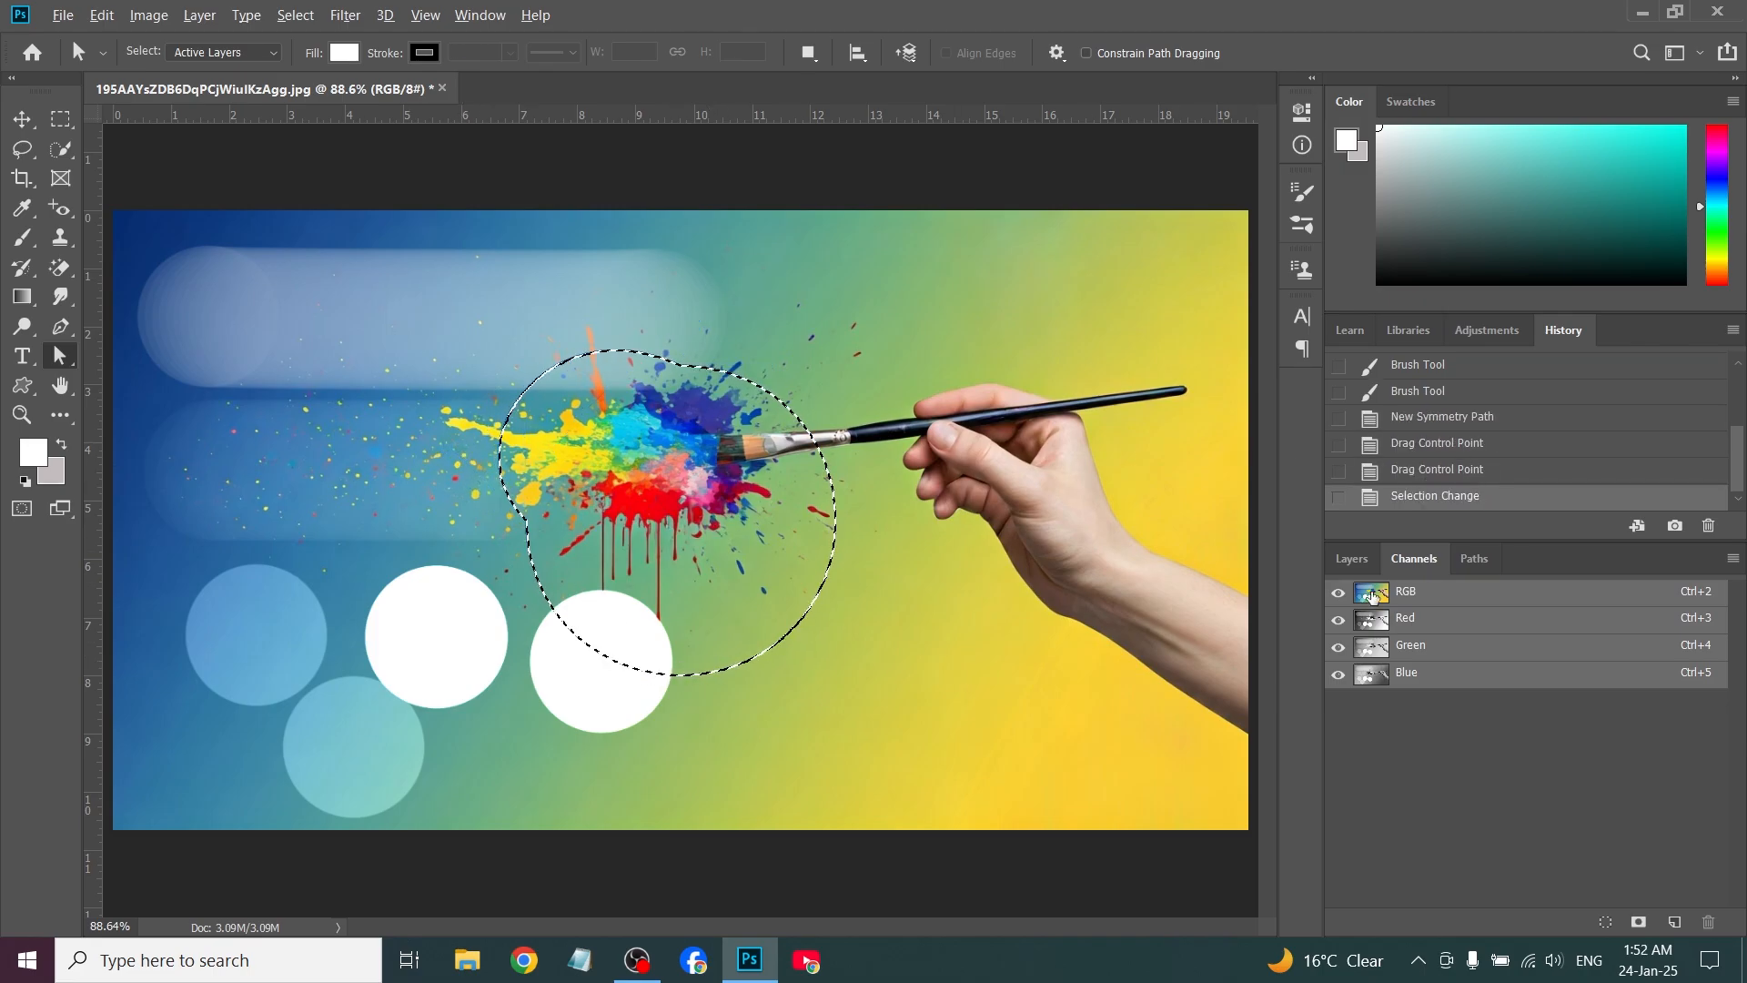
key("alt+BackSpace")
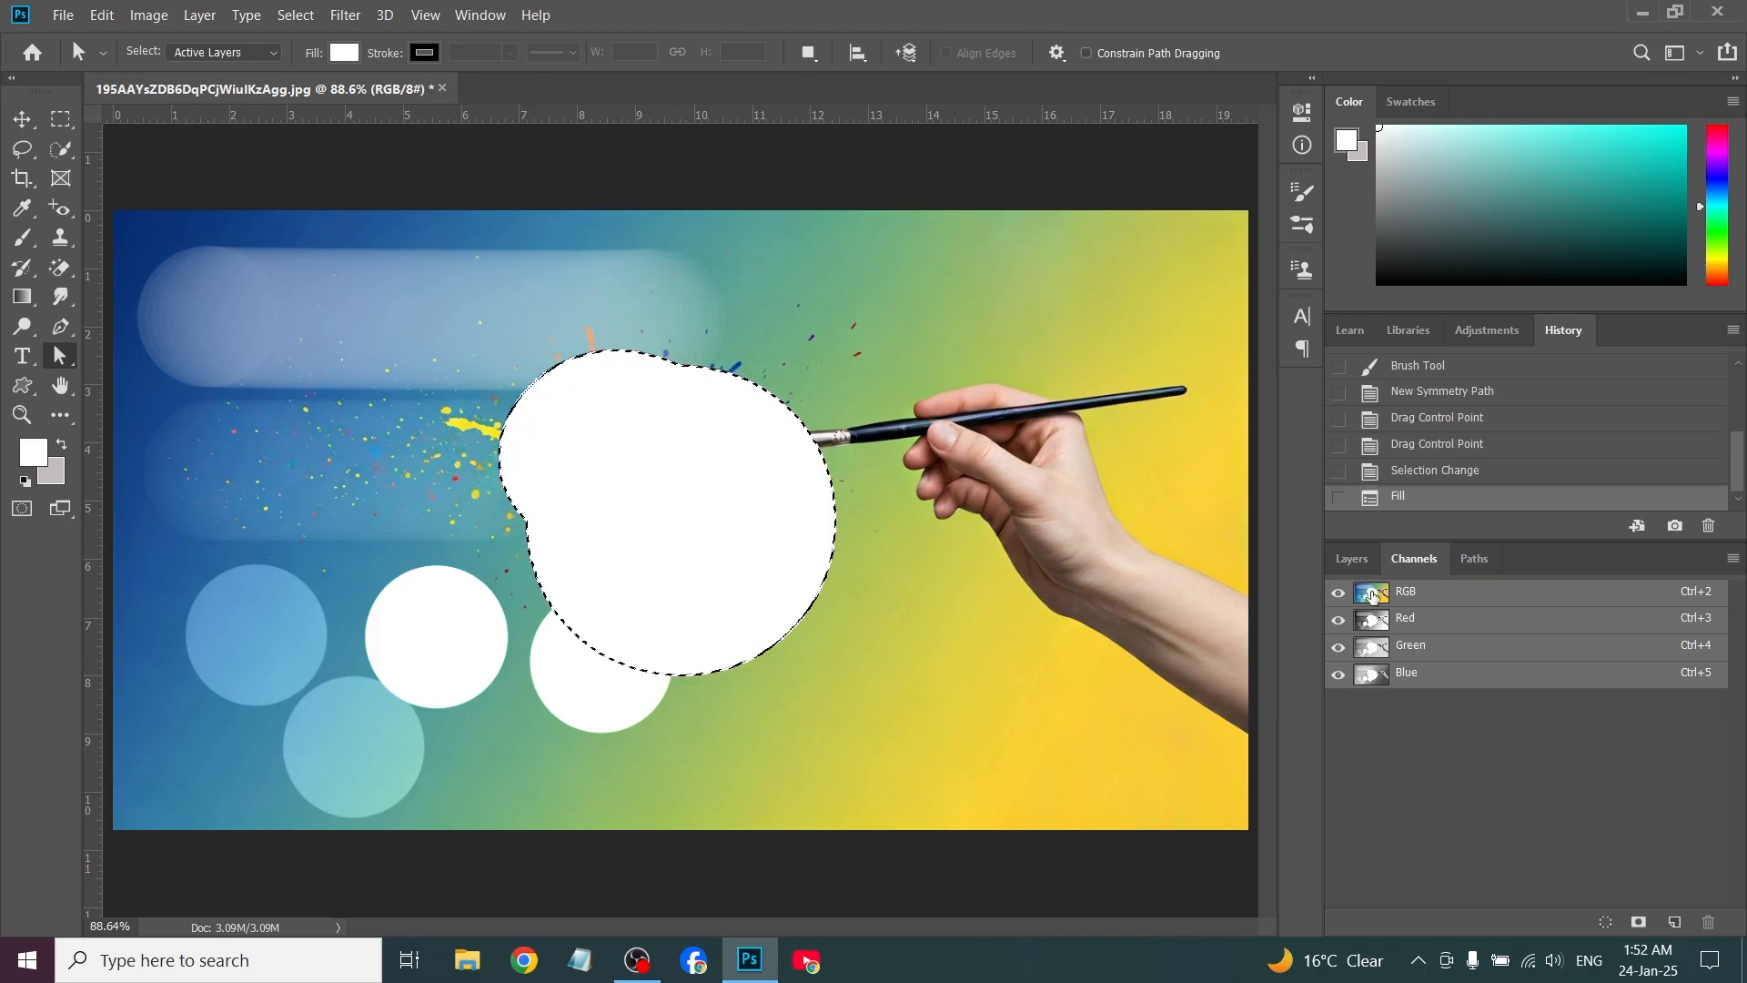
key("b")
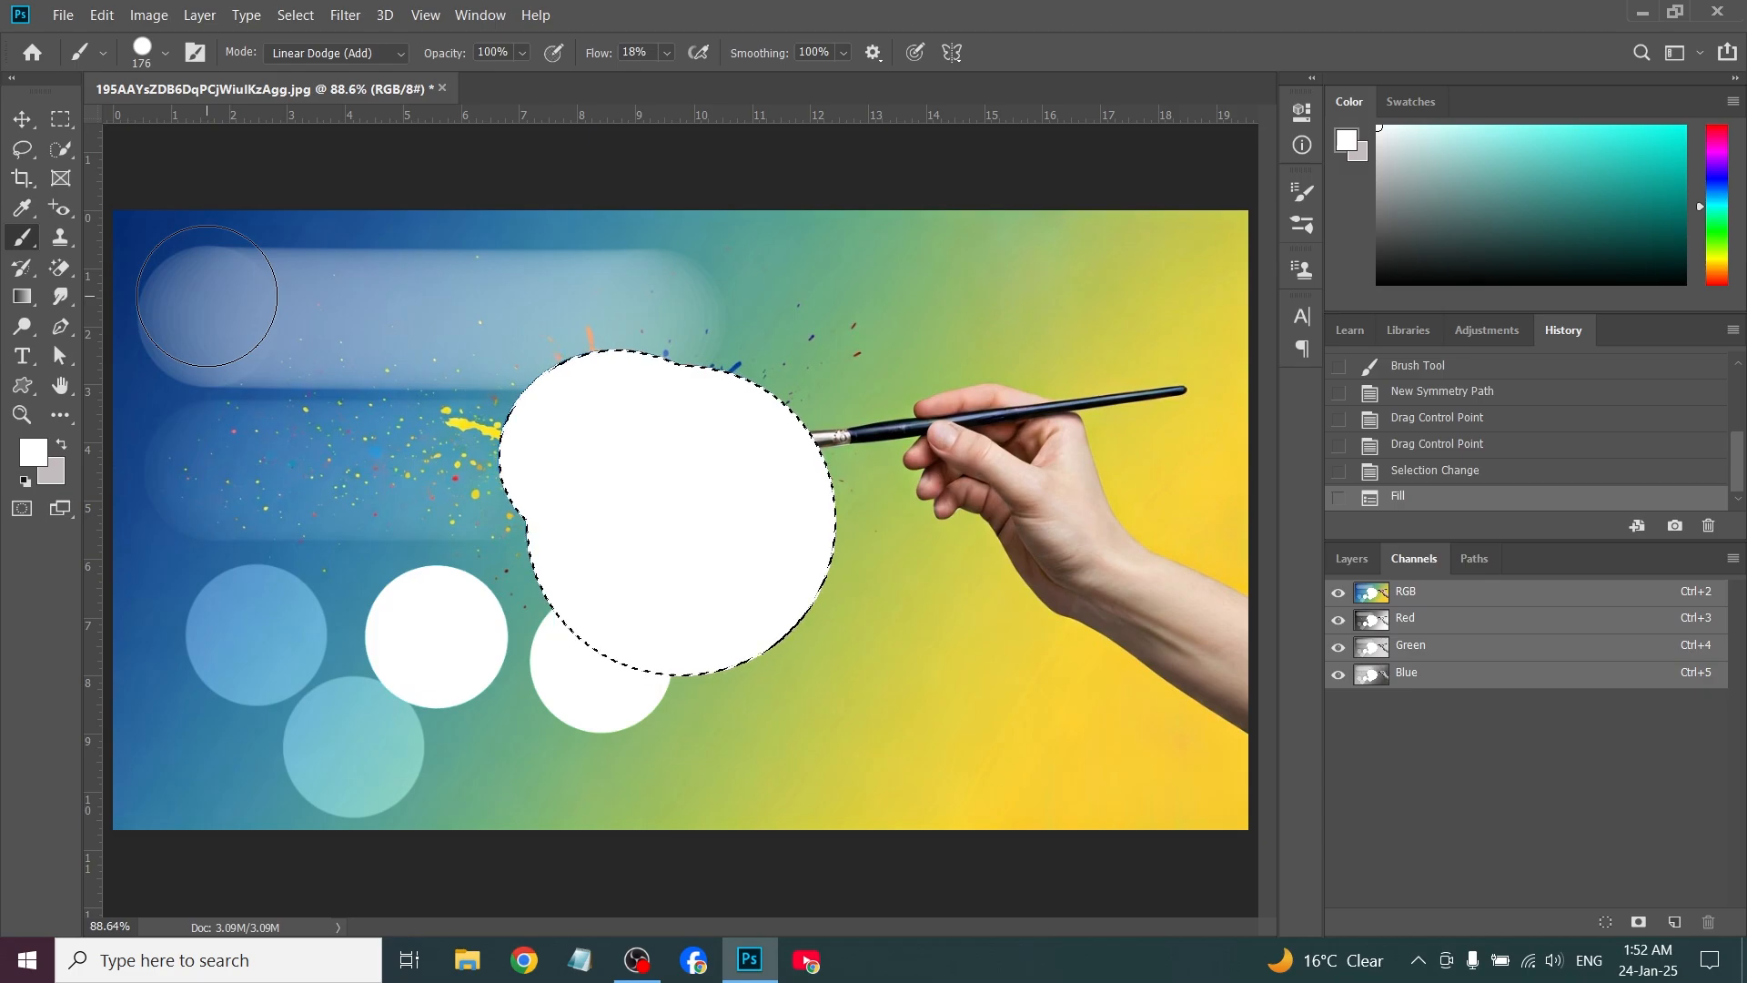
Restore the original image, and with the Pencil tool at 100% opacity paint a horizontal bar and a hooked stroke below it
right_click(25, 240)
left_click(110, 260)
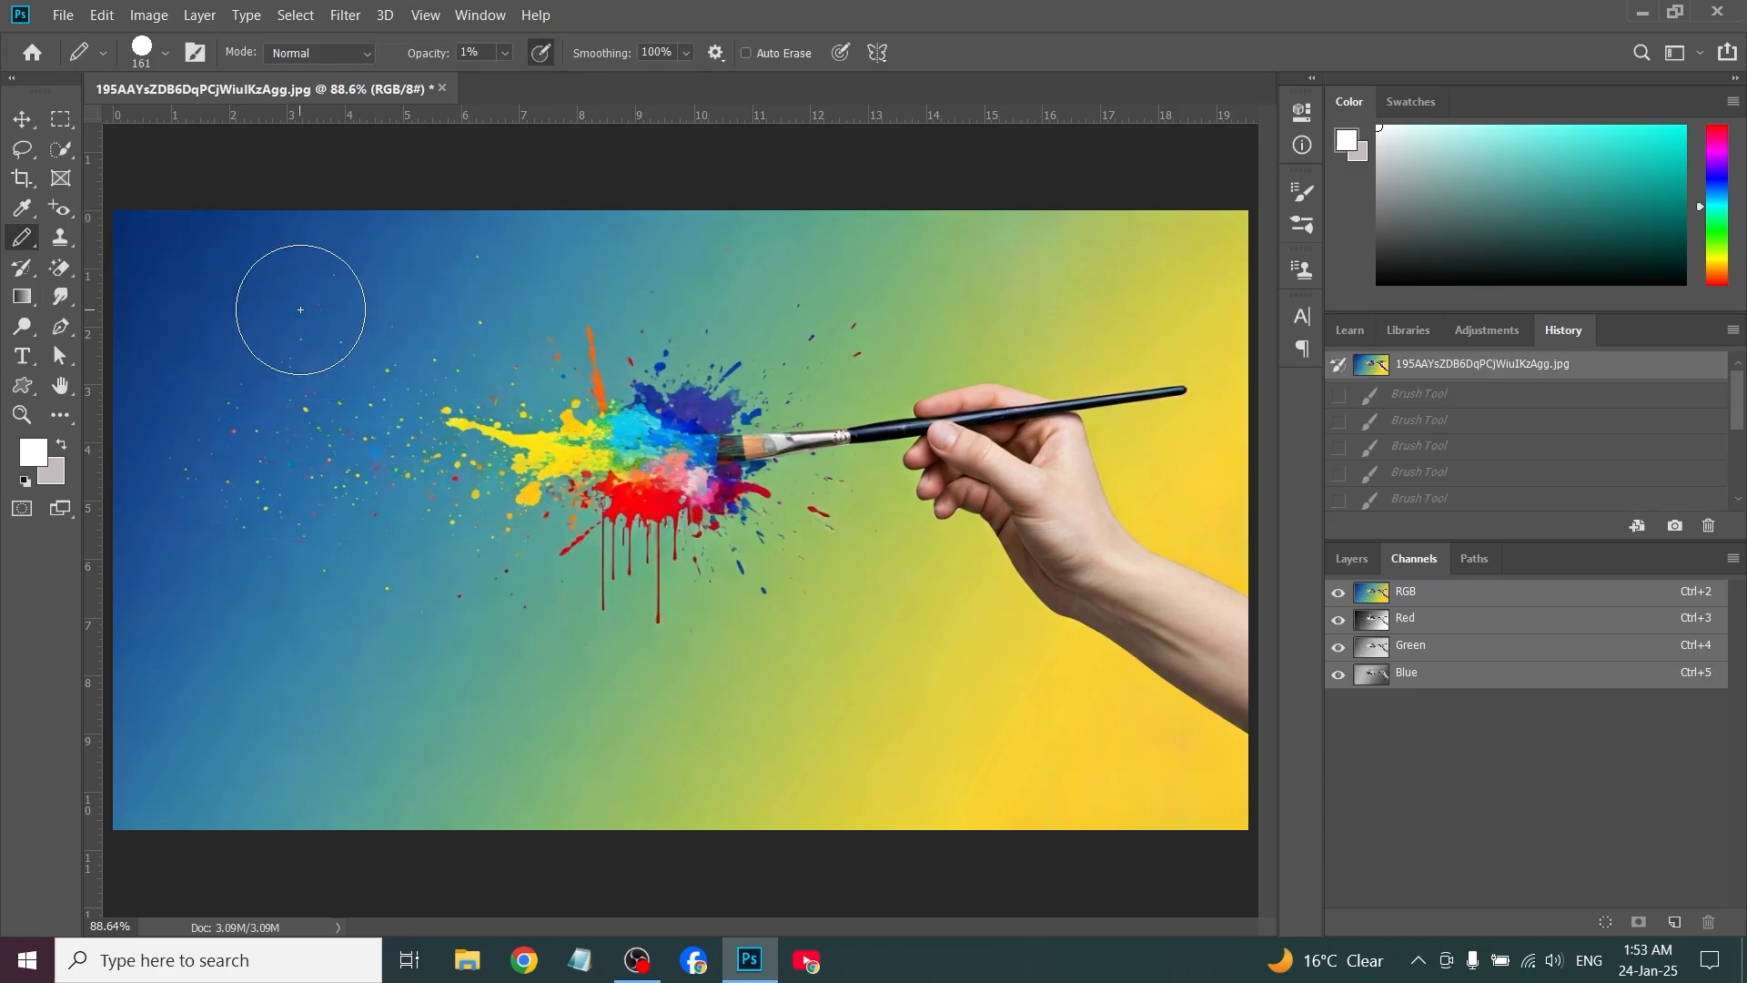
key("0")
mouse_move(252, 306)
left_mouse_down()
mouse_move(570, 311)
mouse_move(655, 265)
left_mouse_up()
mouse_move(371, 390)
left_mouse_down()
mouse_move(351, 546)
mouse_move(608, 408)
mouse_move(532, 455)
left_mouse_up()
Review the Pencil tool's presets, brush settings and blend mode options
left_click(103, 56)
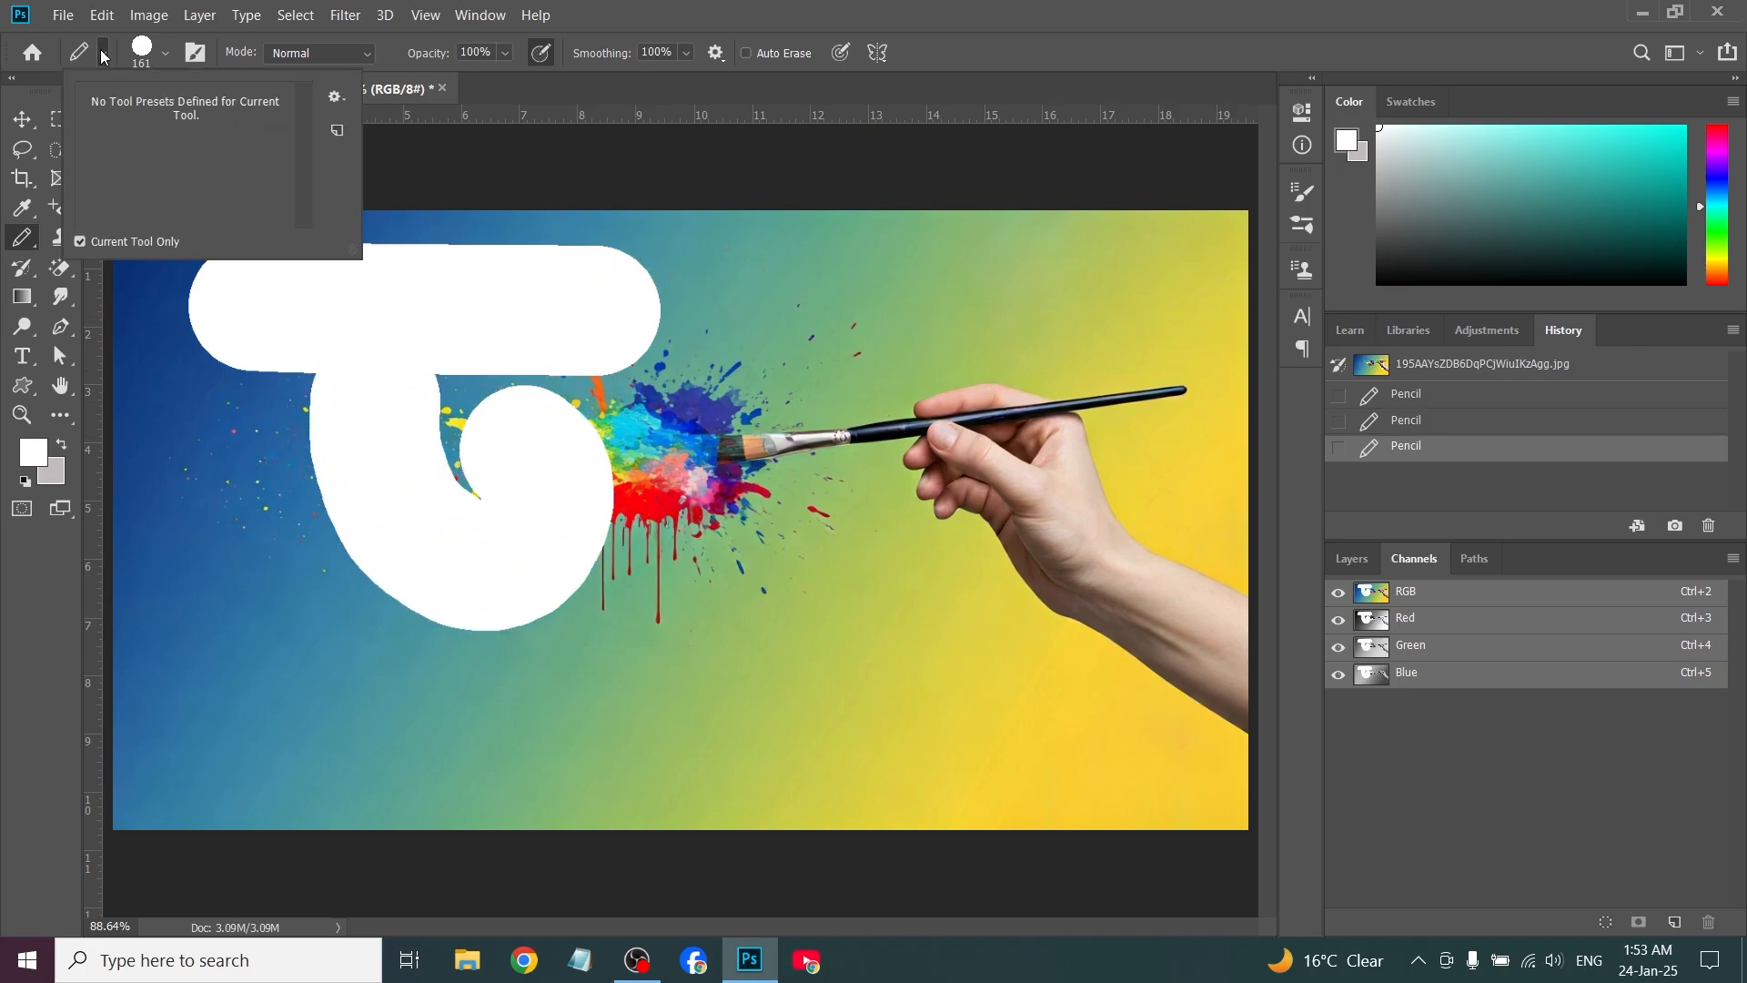
left_click(164, 53)
left_click(214, 107)
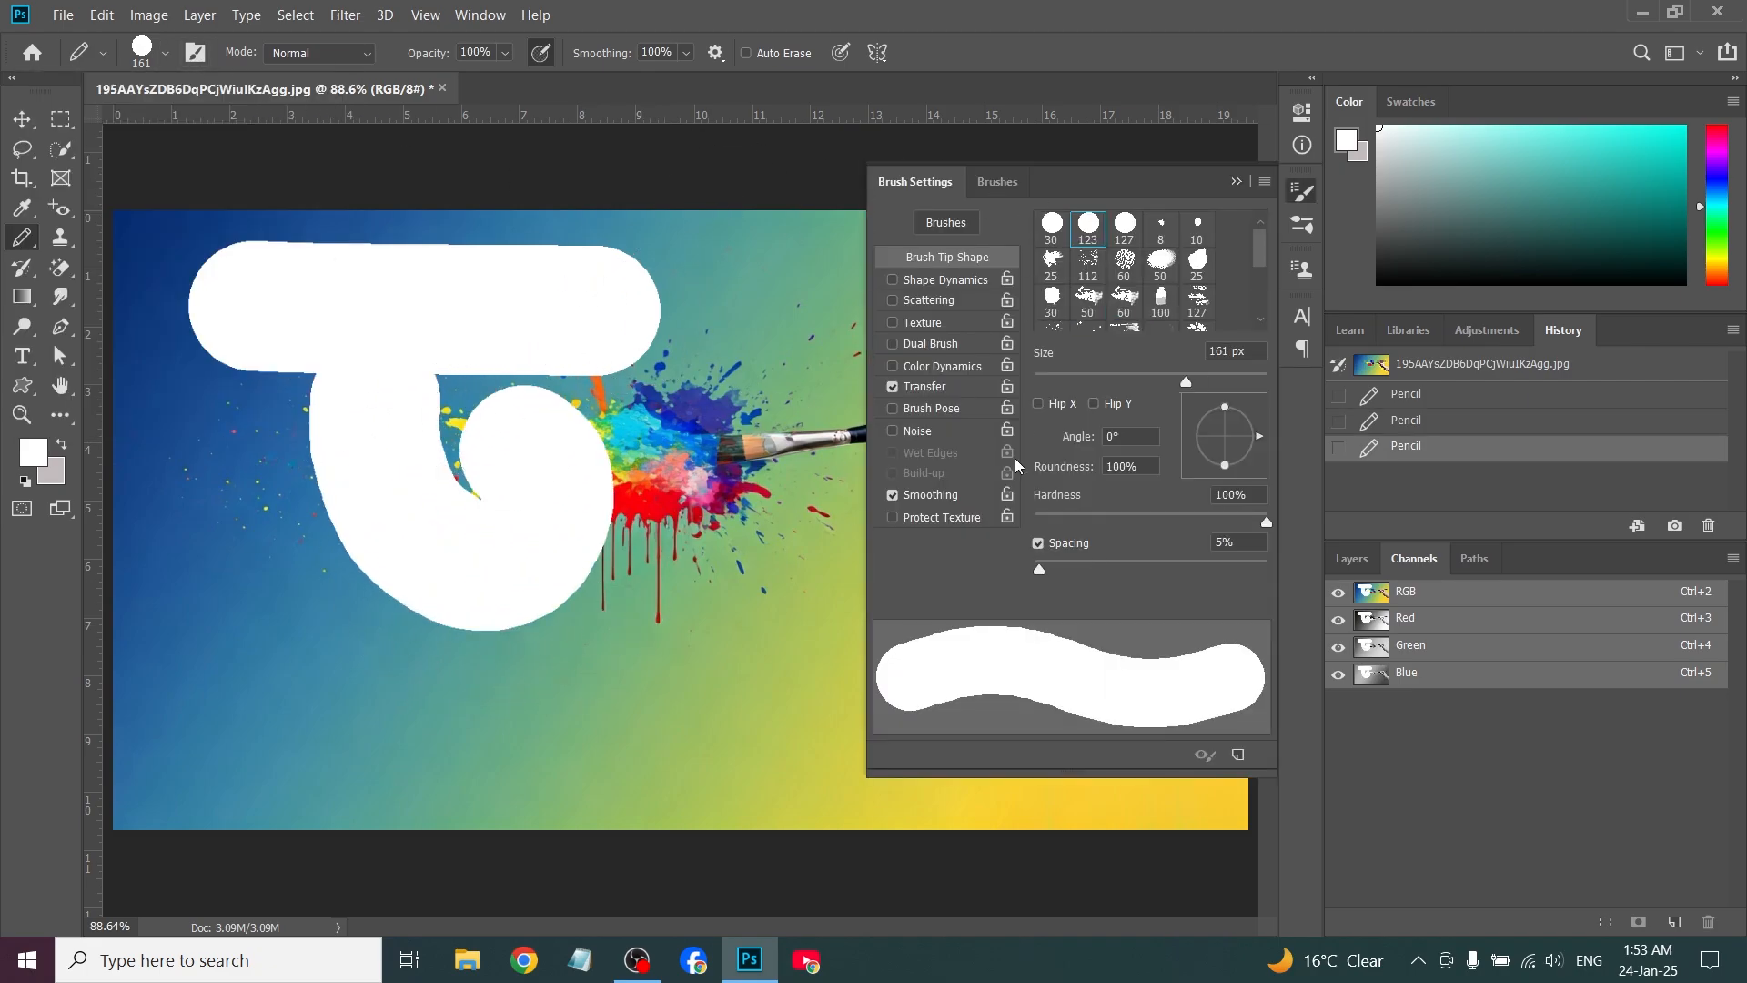
left_click(371, 54)
left_click(370, 54)
Set the pencil opacity to 68% and paint a 7-shaped stroke across the paintbrush
left_click(501, 55)
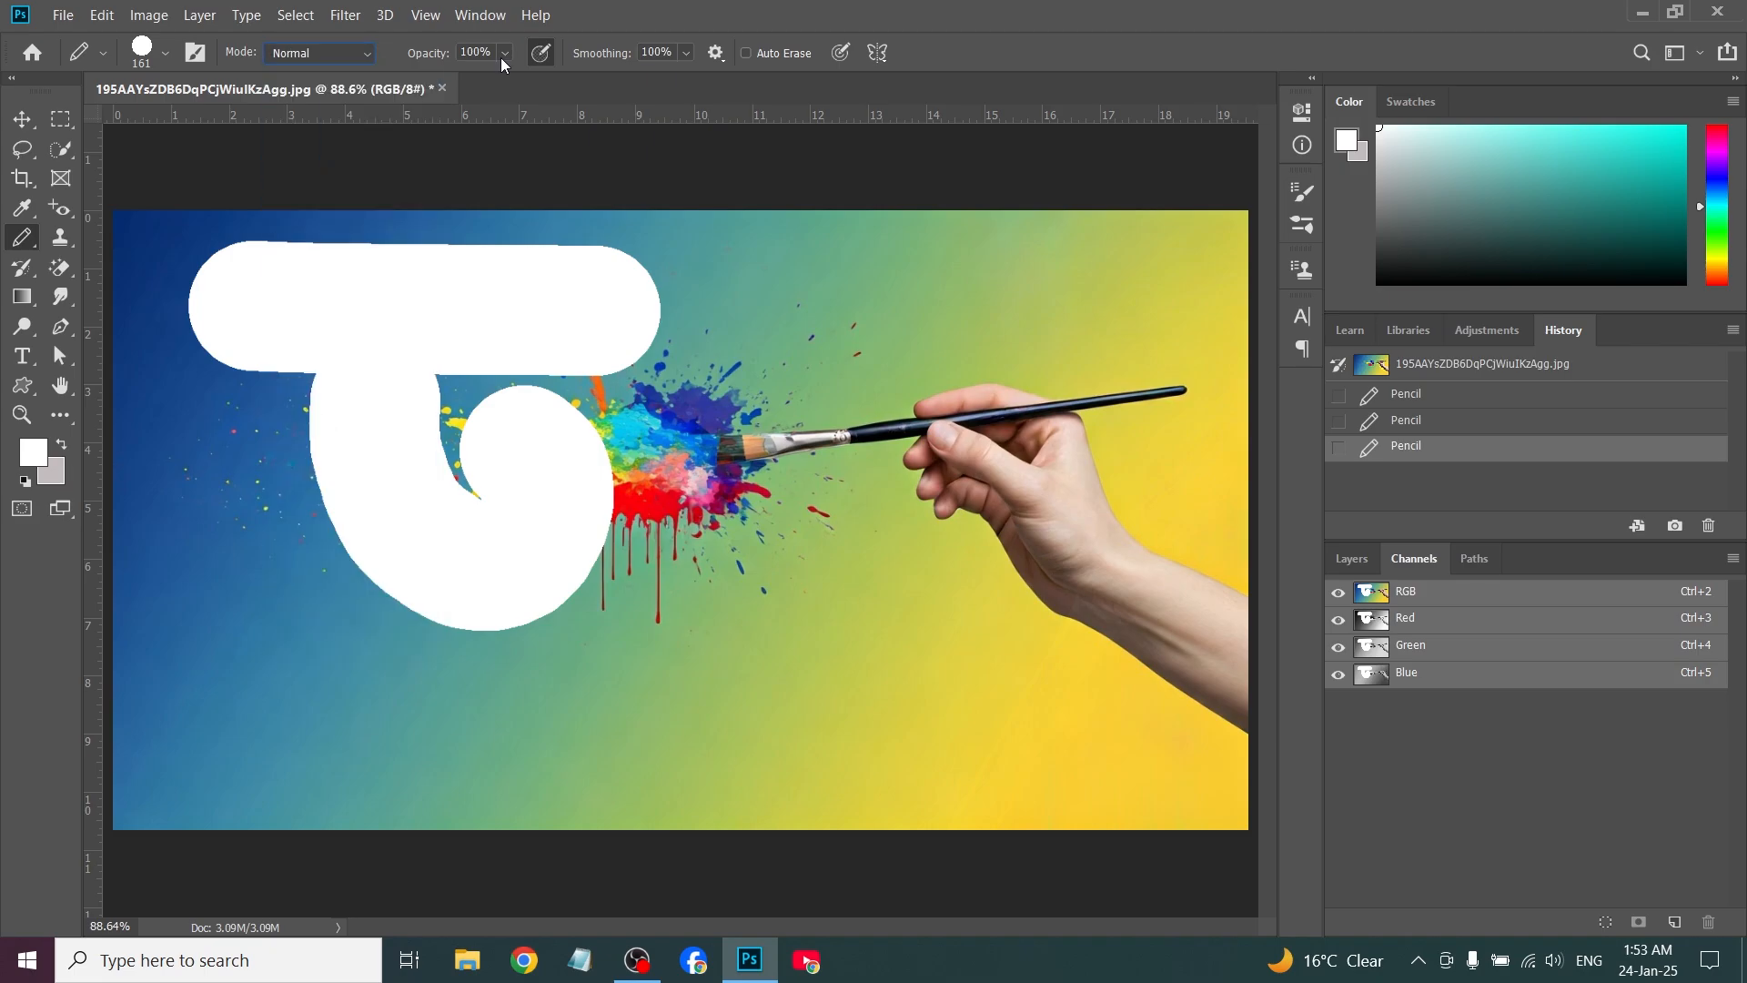
left_click(505, 55)
left_click_drag(504, 79, 493, 80)
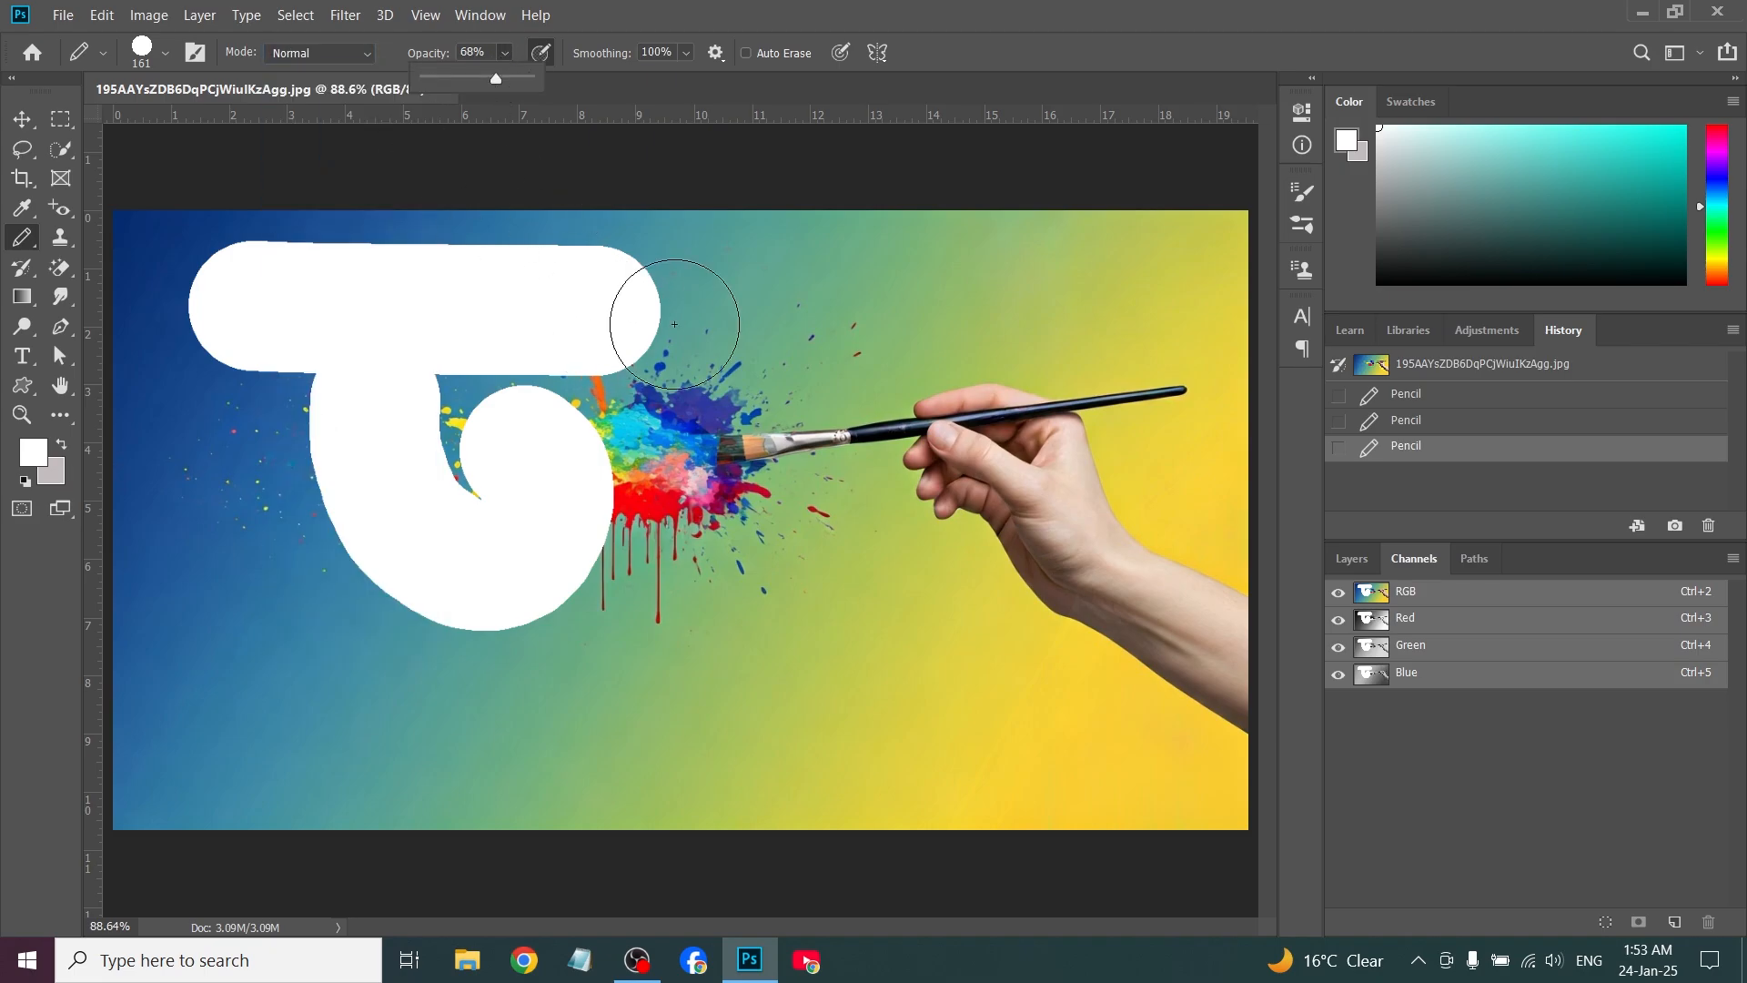
left_click_drag(772, 290, 872, 289)
left_click_drag(914, 401, 812, 587)
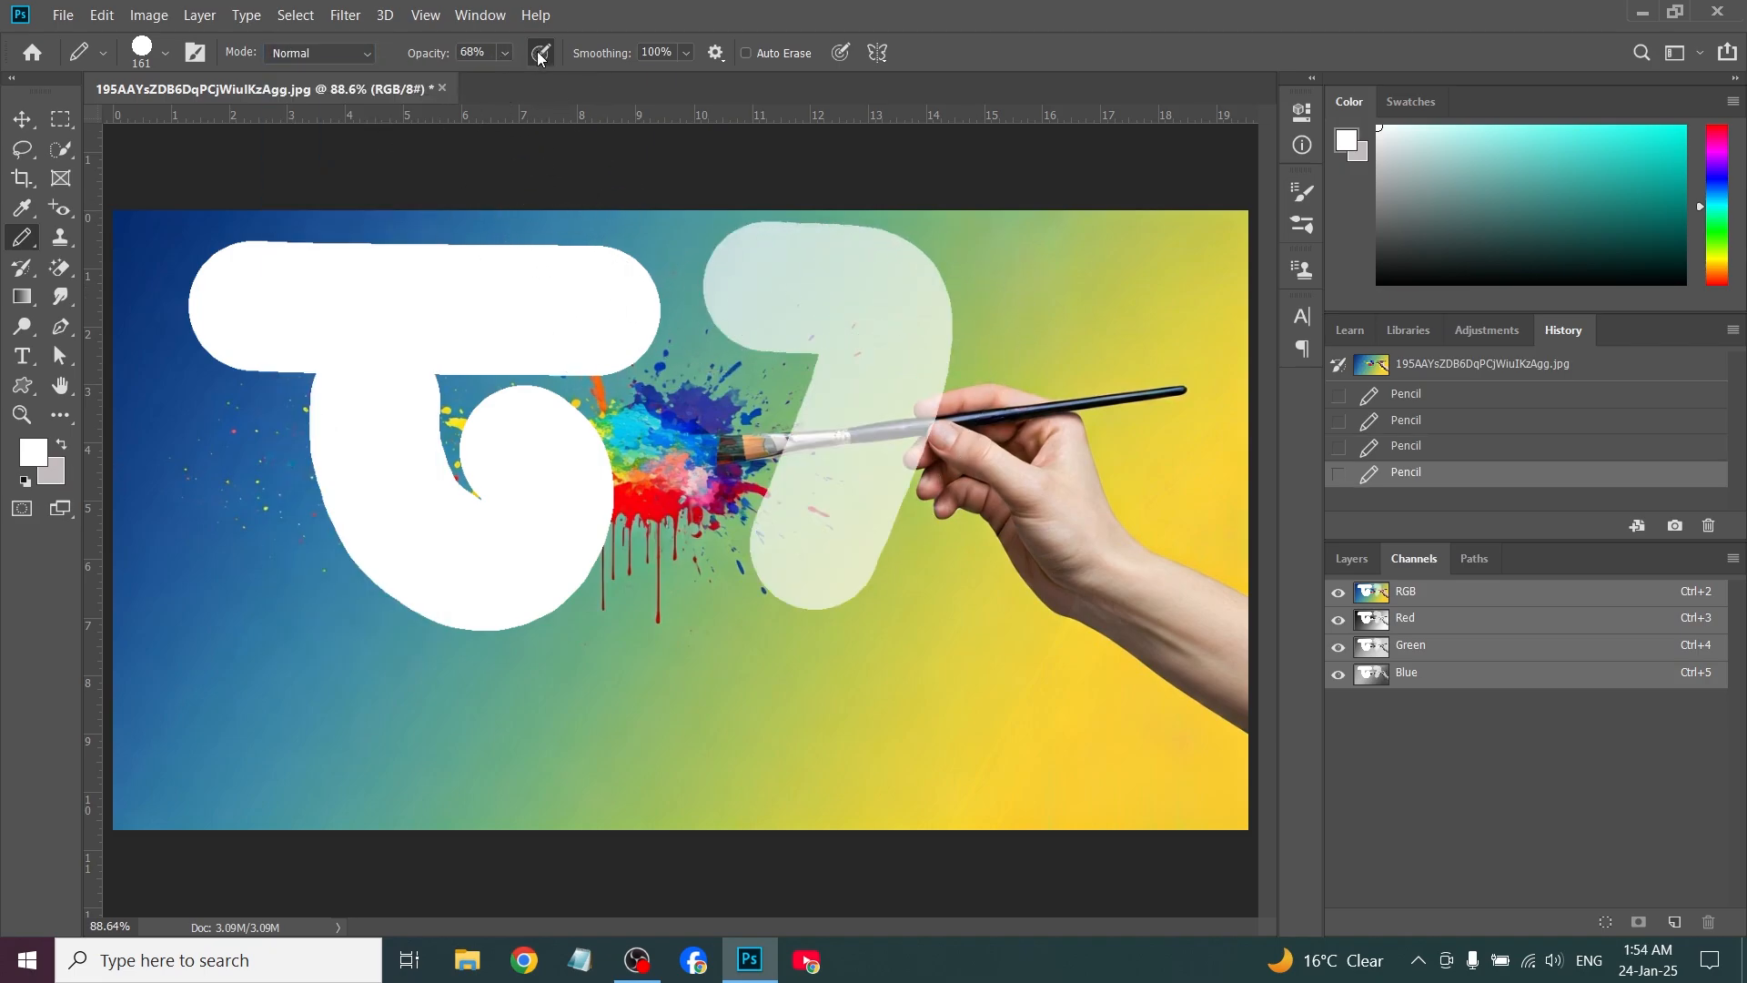
Set the pencil smoothing to 34% and review the smoothing options
left_click(688, 54)
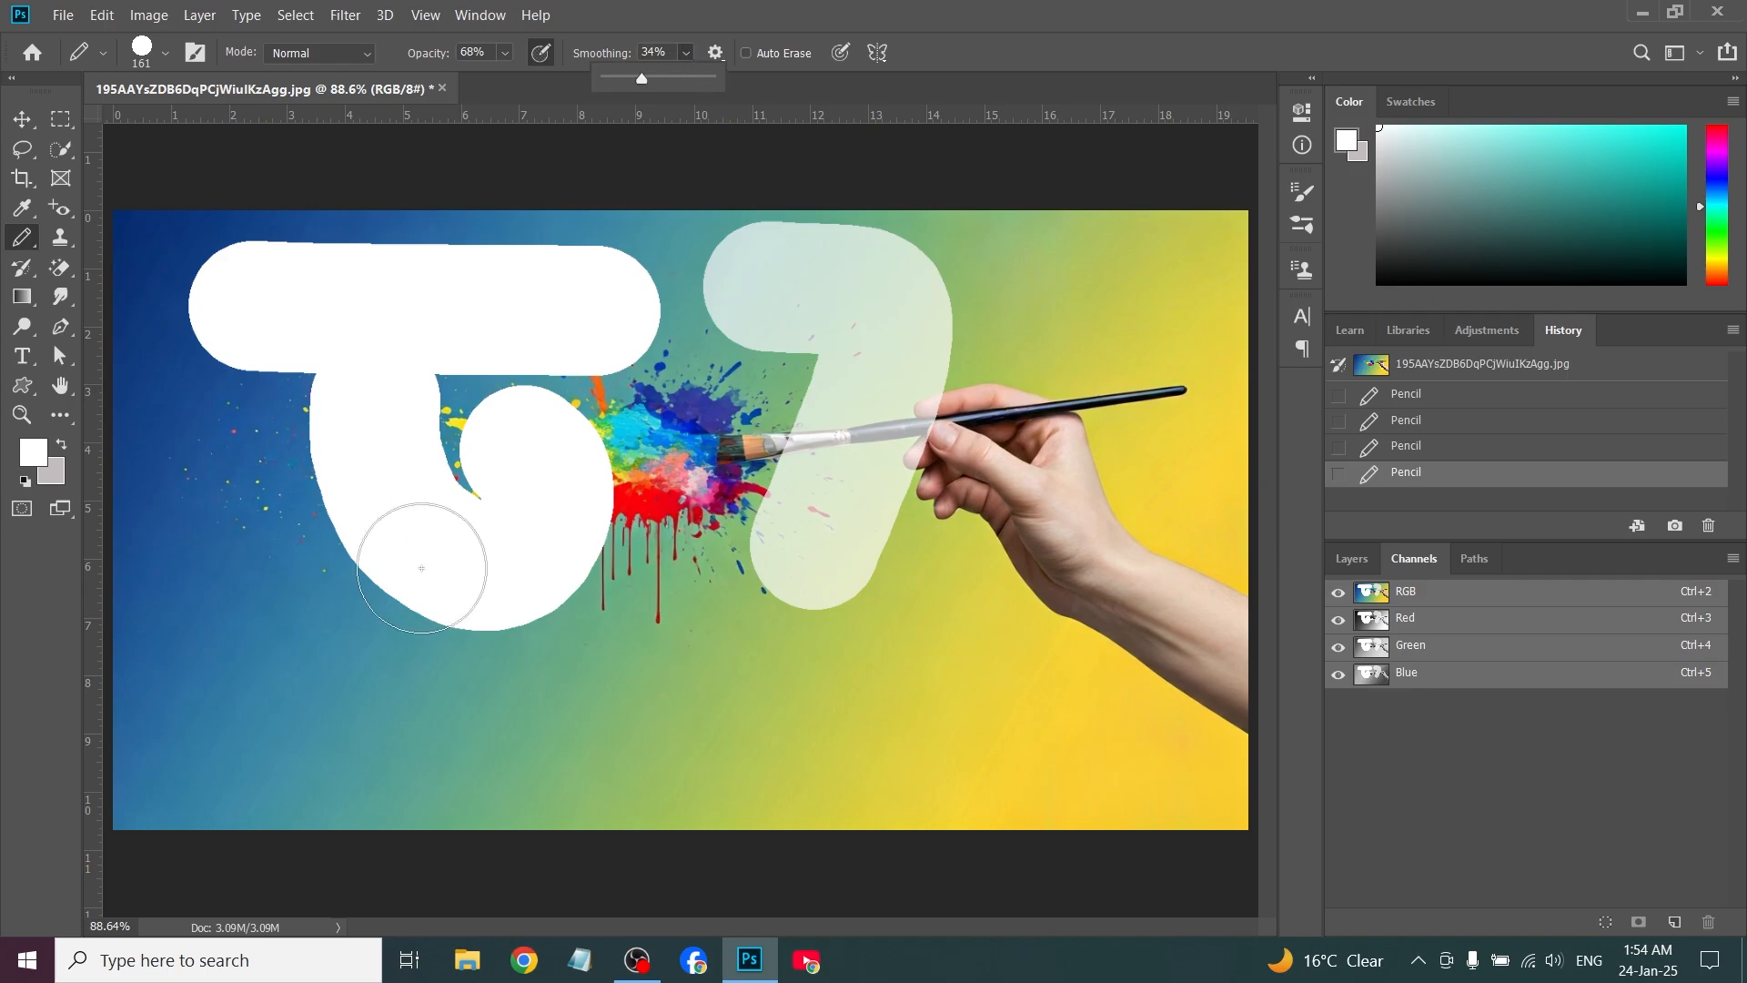
left_click(716, 52)
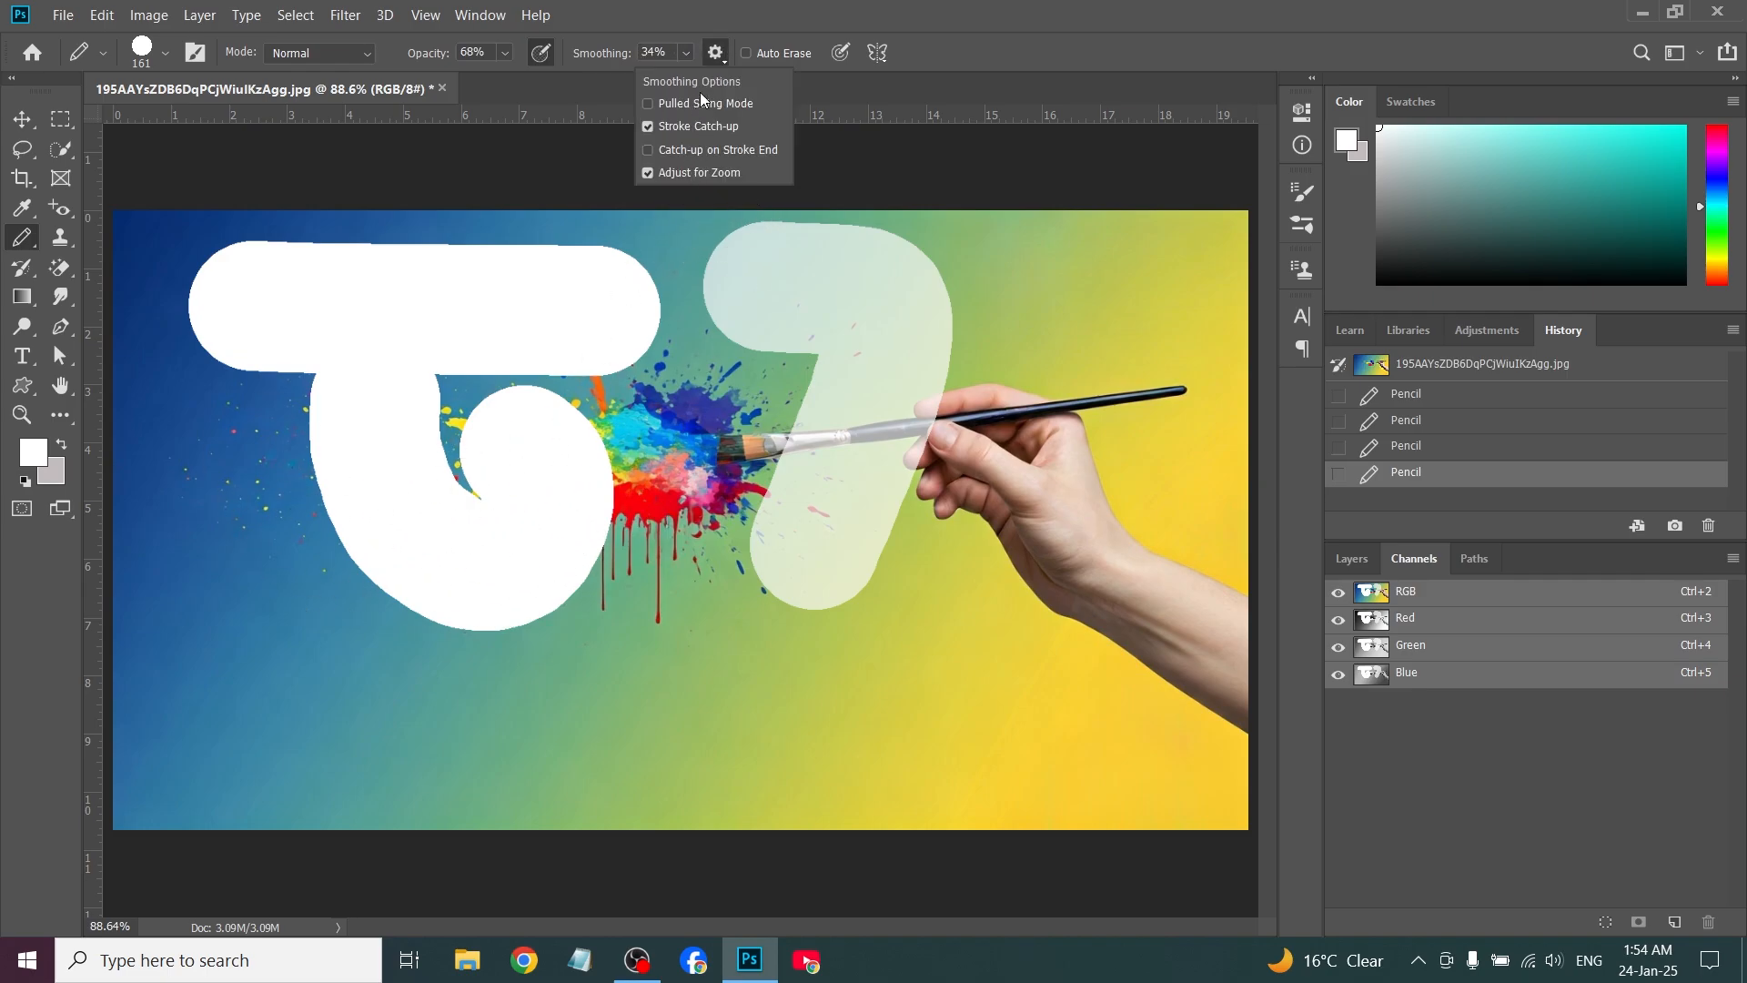
left_click(714, 55)
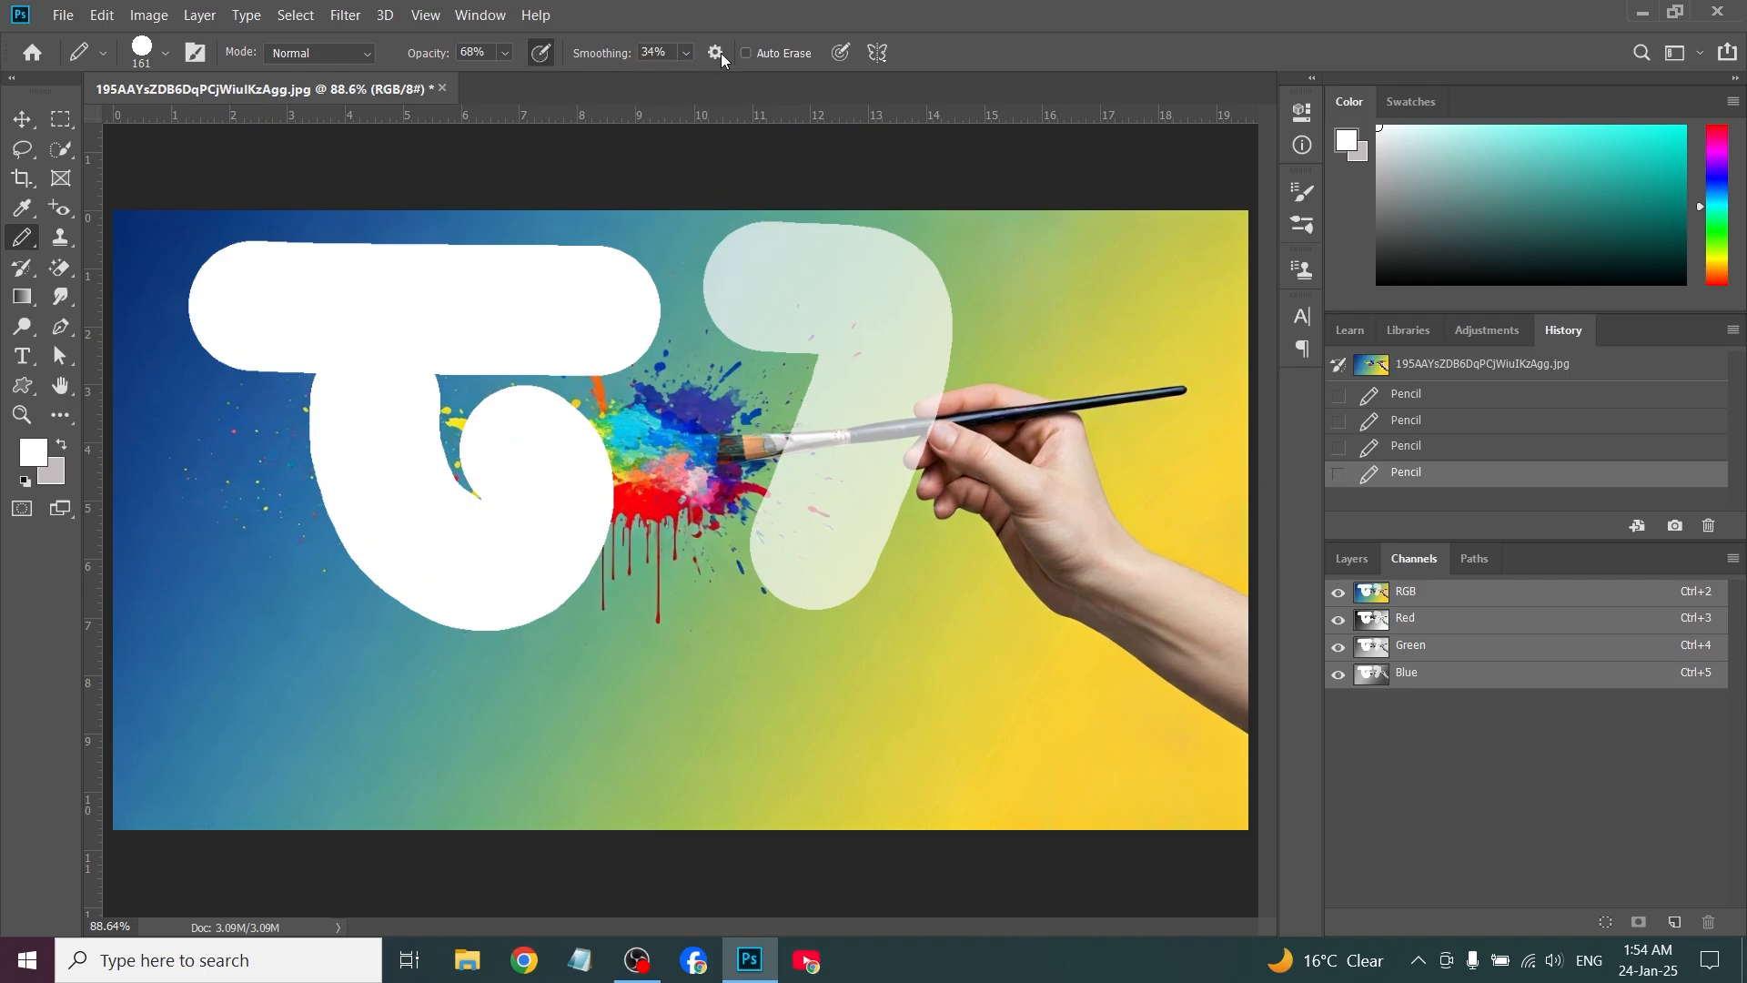
Restore the original image and paint a horizontal turquoise Pencil stroke above the paint splatter, extending it to the right
left_click(1409, 368)
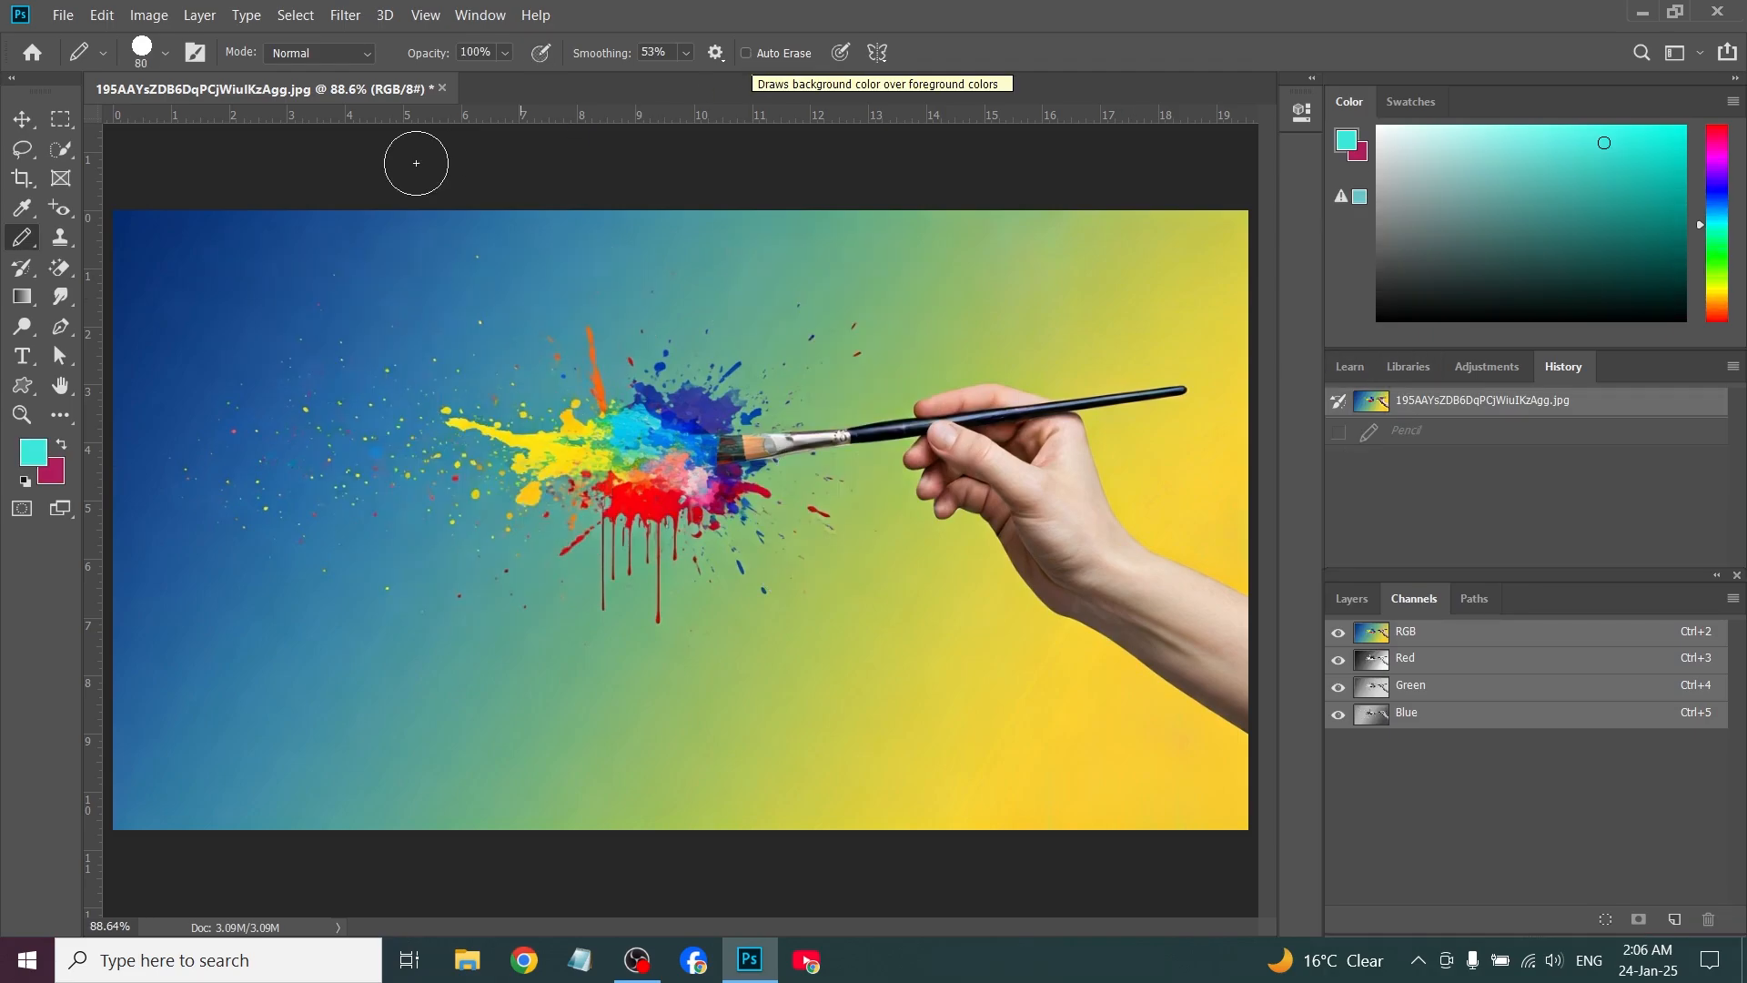
left_click_drag(267, 303, 565, 312)
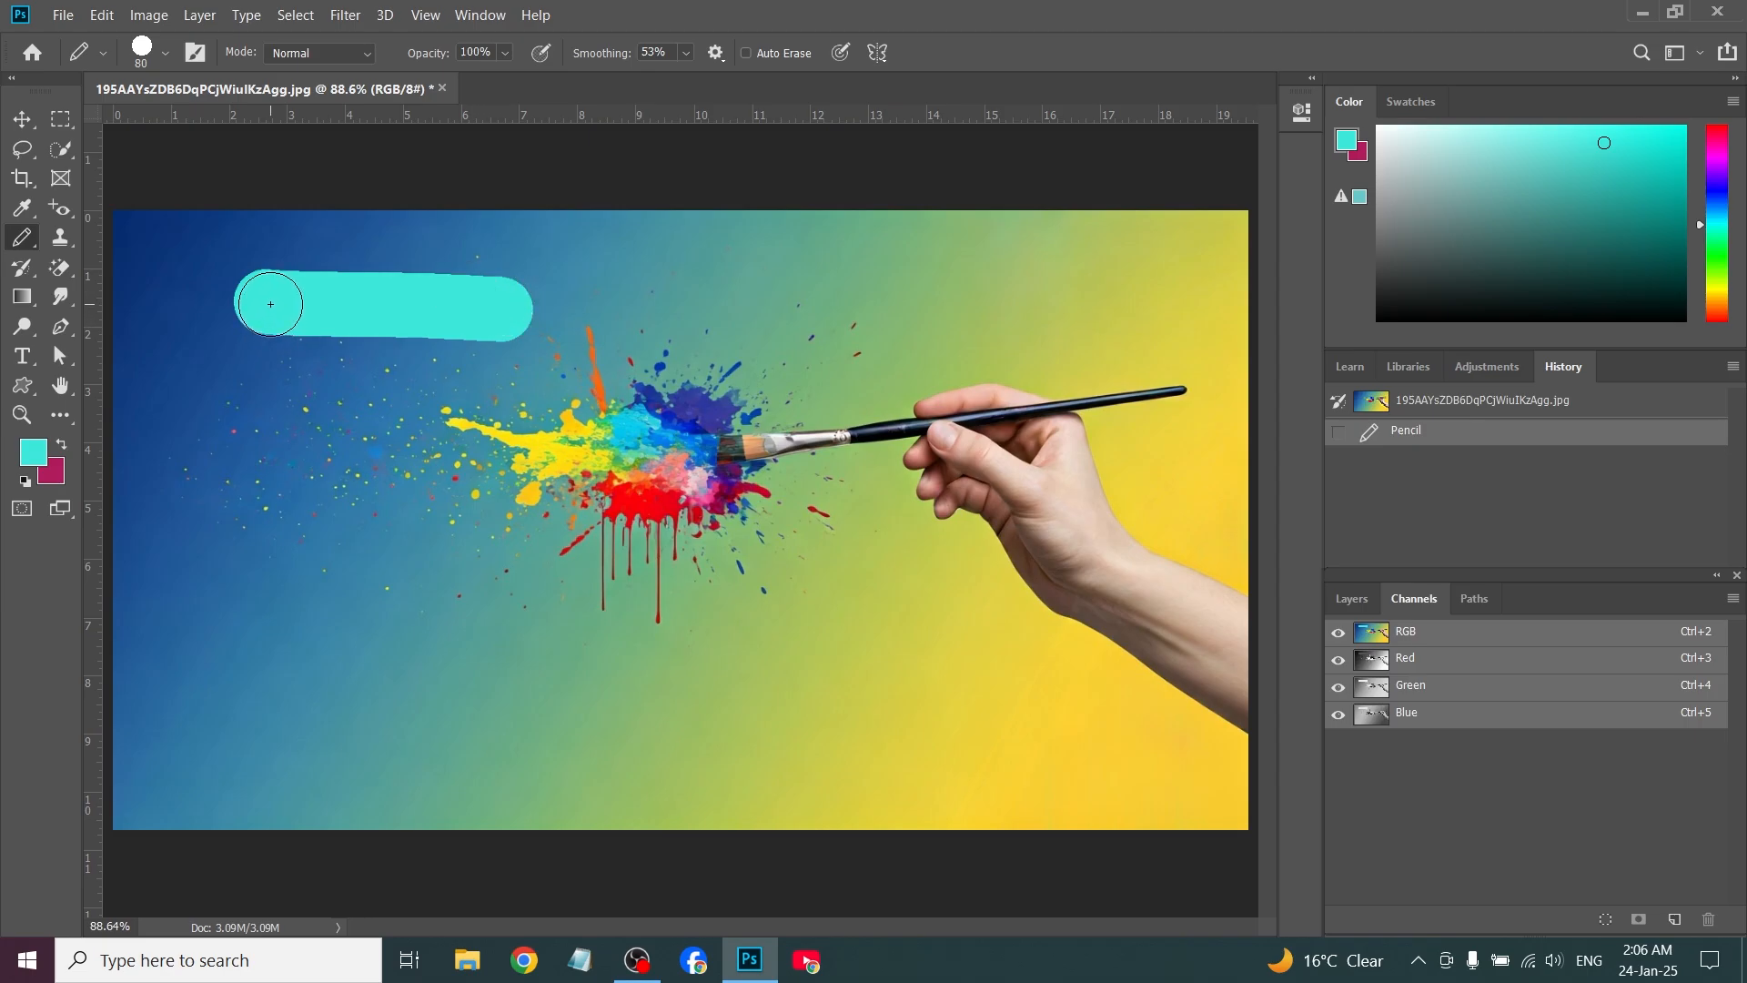
left_click_drag(531, 310, 595, 306)
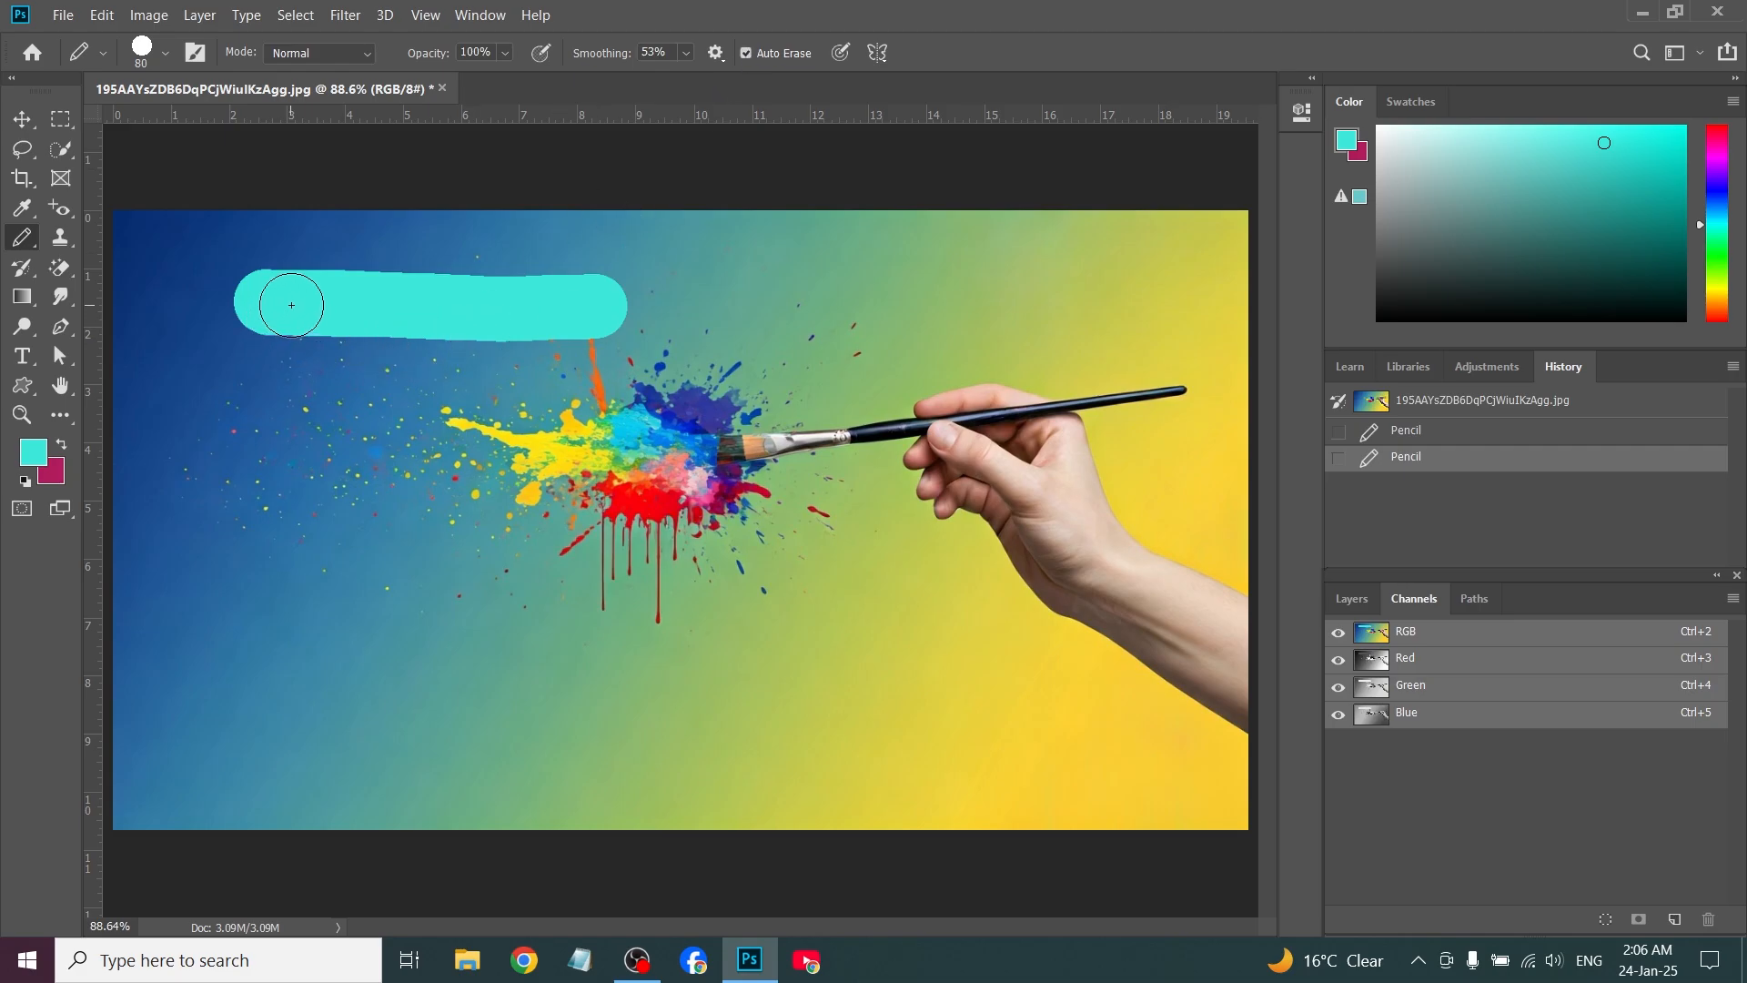
Enable Auto Erase and overpaint the turquoise stroke in magenta and again in turquoise, repeating the alternation on a new stroke below it
left_click_drag(285, 307, 581, 309)
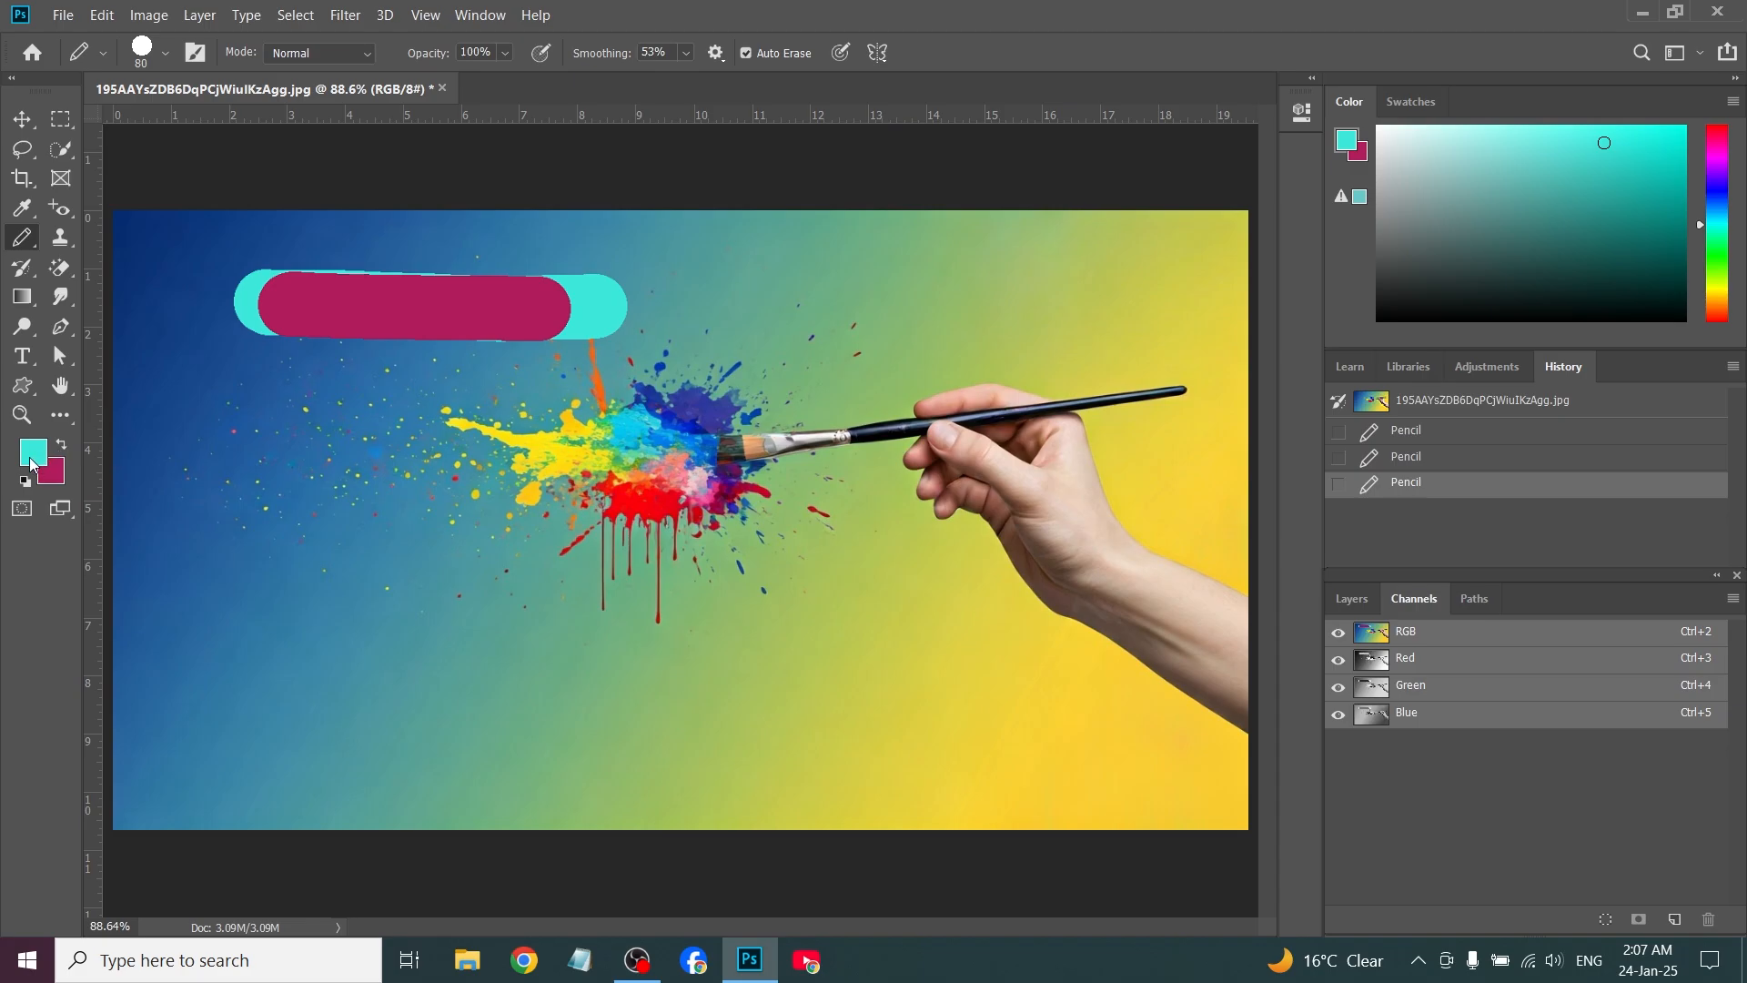
left_click_drag(293, 310, 514, 307)
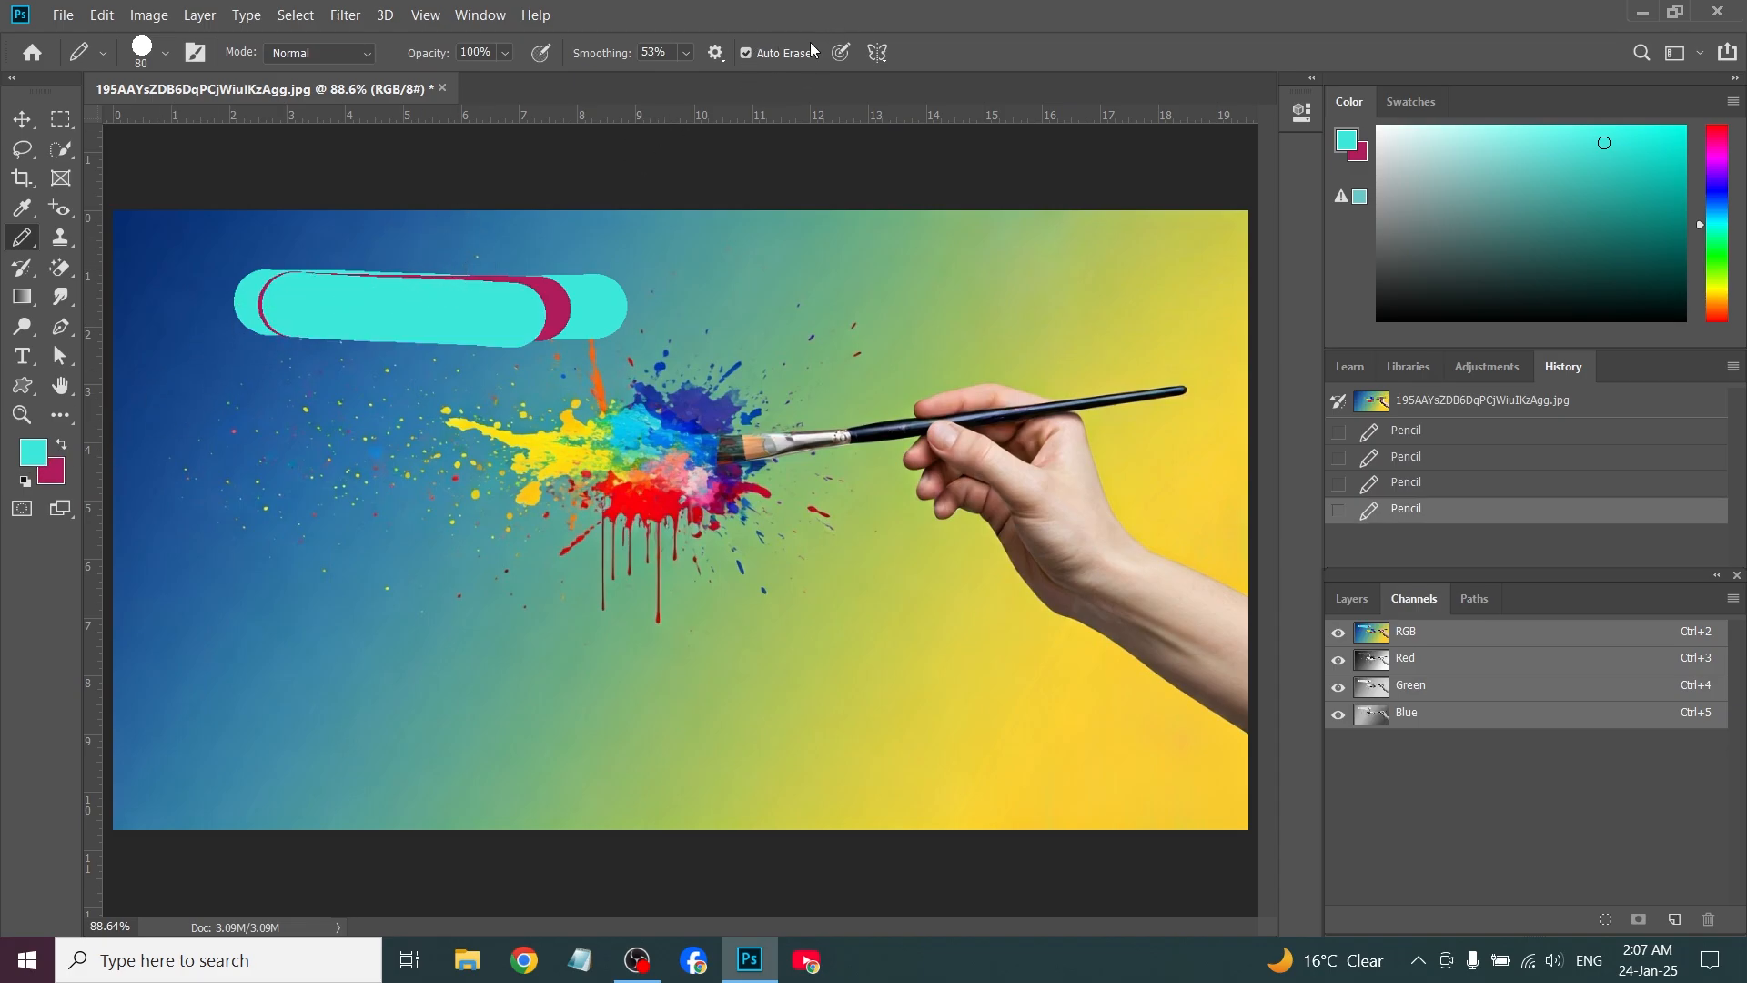
left_click_drag(179, 415, 552, 421)
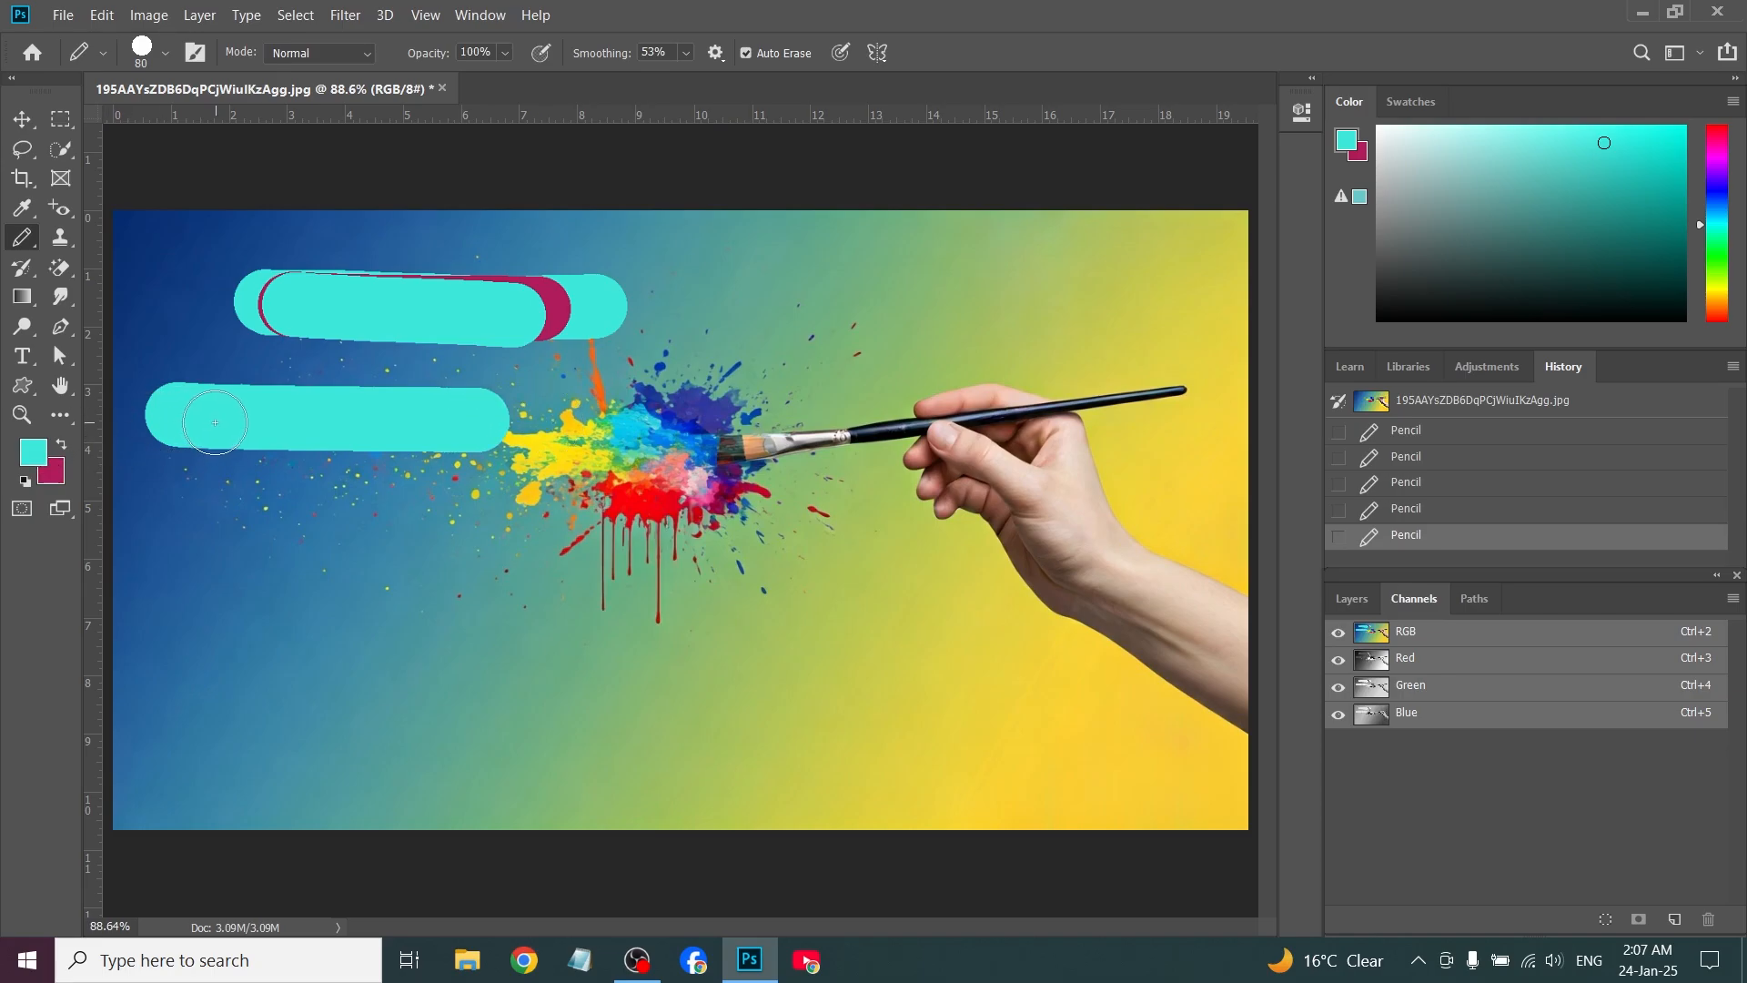
left_click_drag(184, 408, 491, 415)
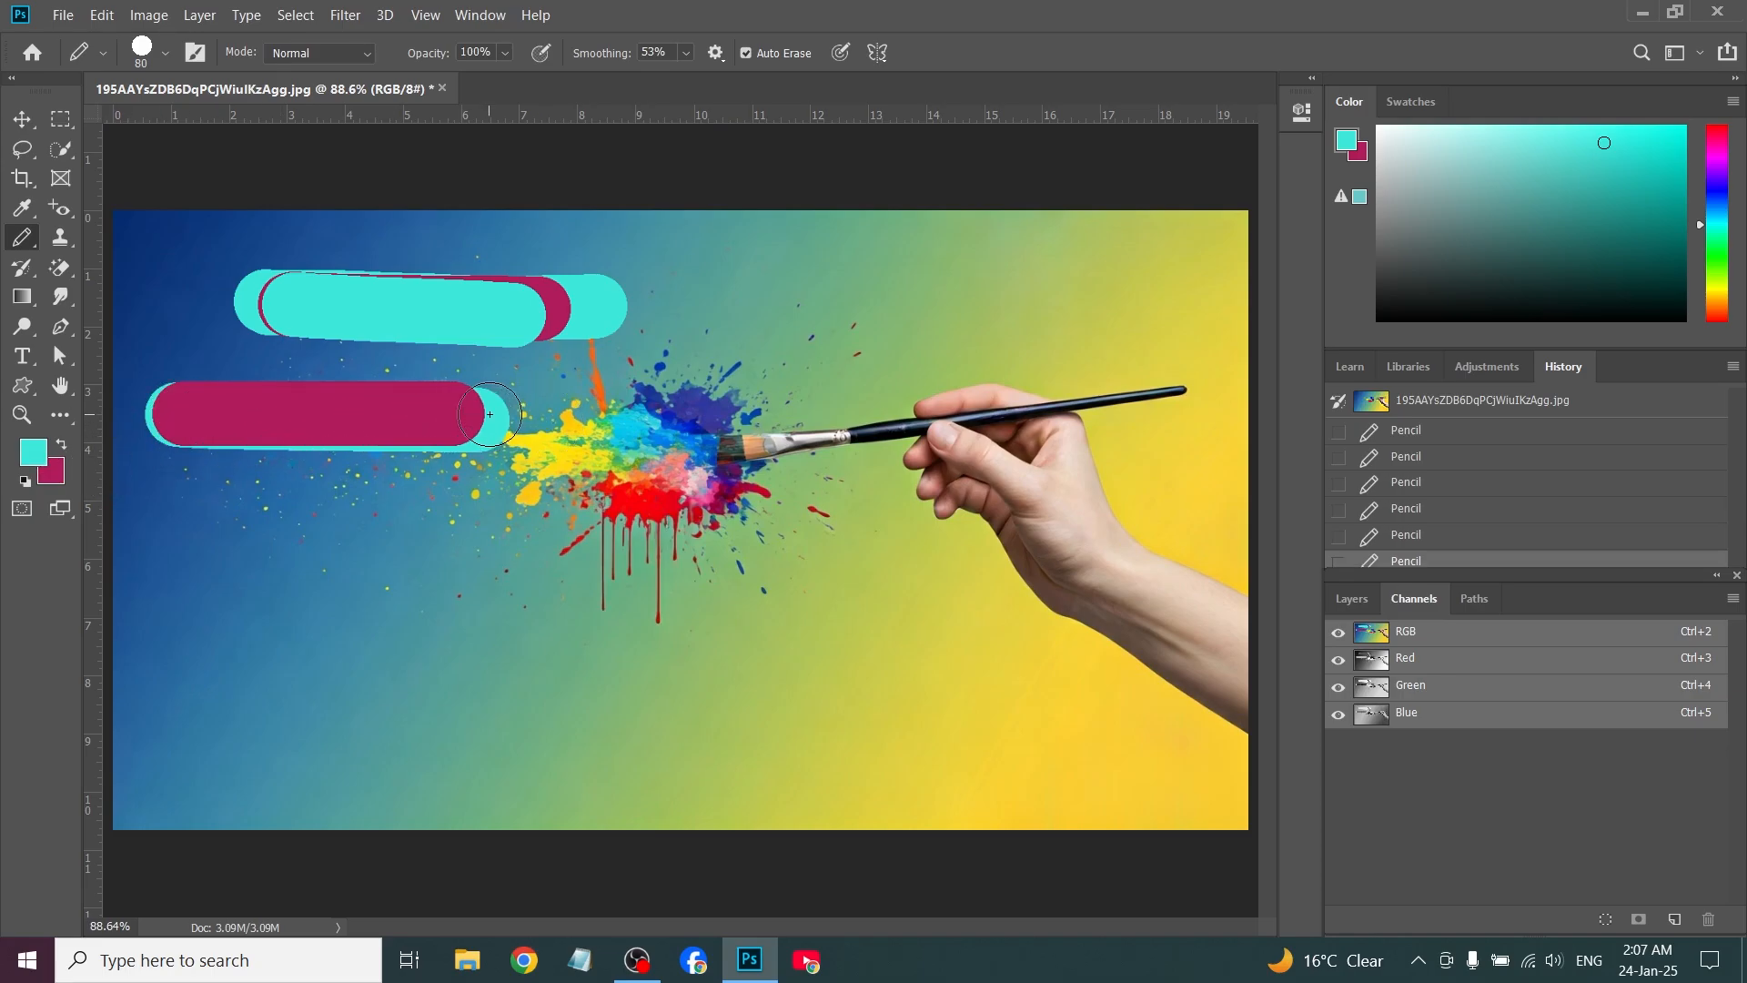
mouse_move(200, 413)
left_mouse_down()
mouse_move(484, 412)
mouse_move(304, 417)
mouse_move(394, 418)
left_mouse_up()
left_click_drag(271, 417, 378, 421)
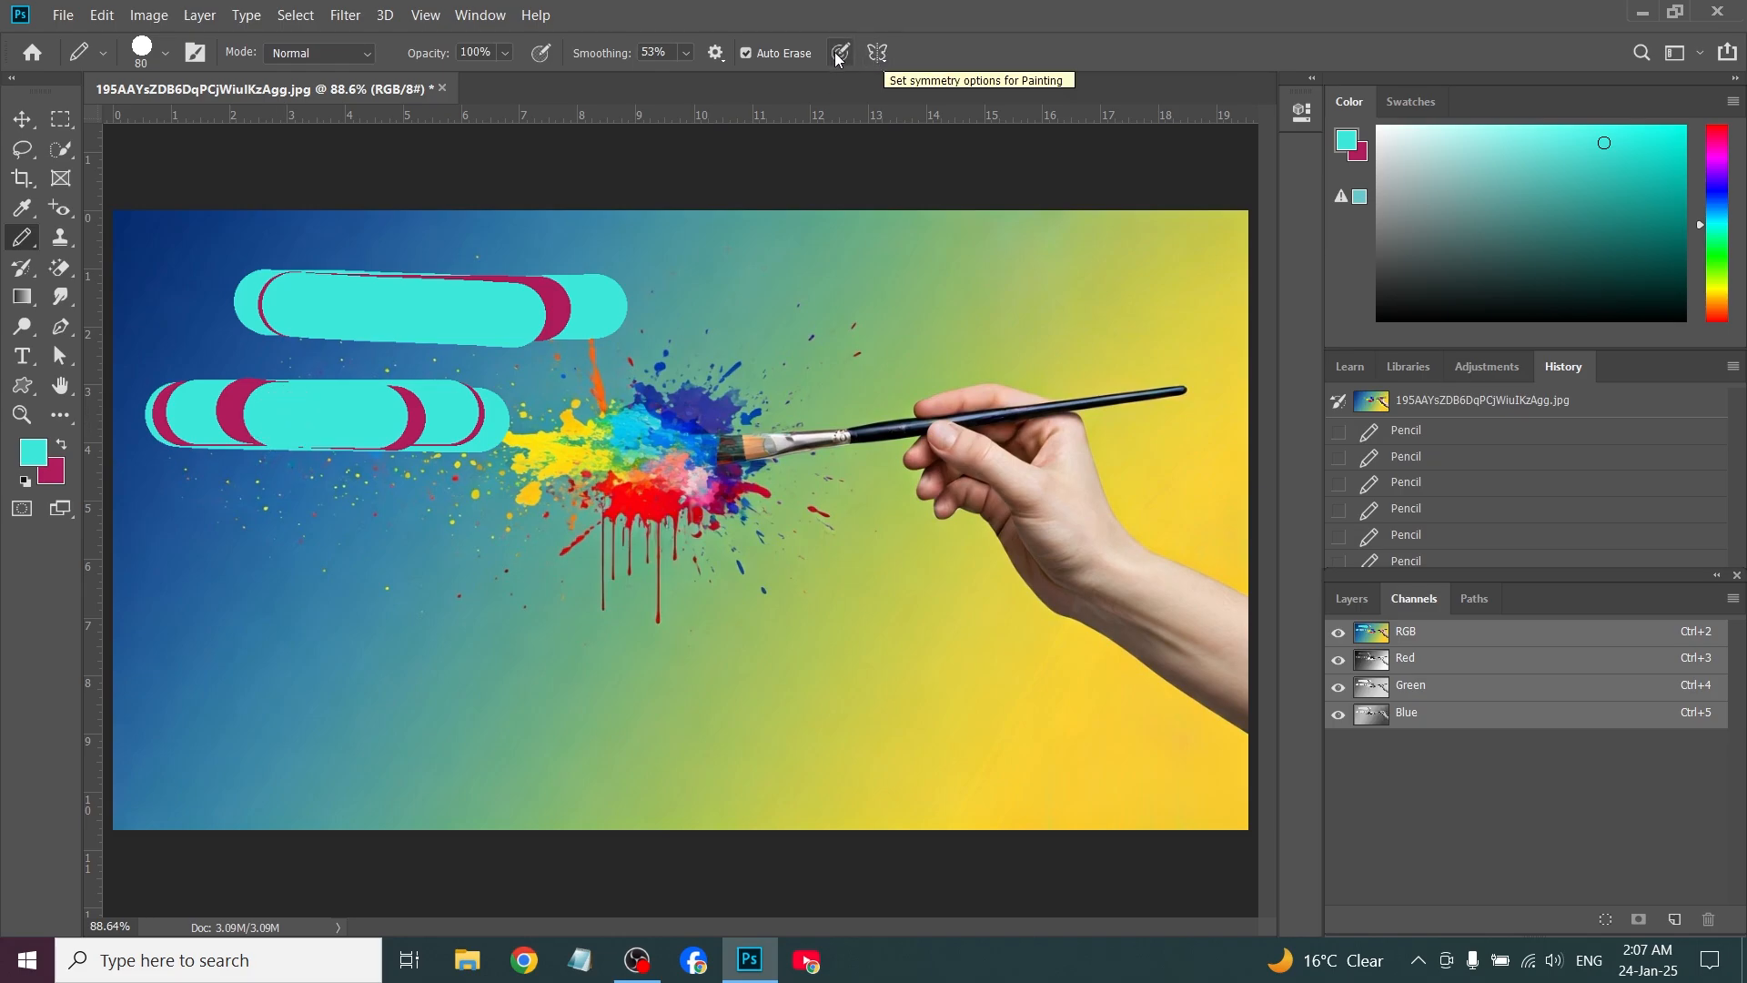
Show the painting tools grouped with the Pencil tool
right_click(22, 237)
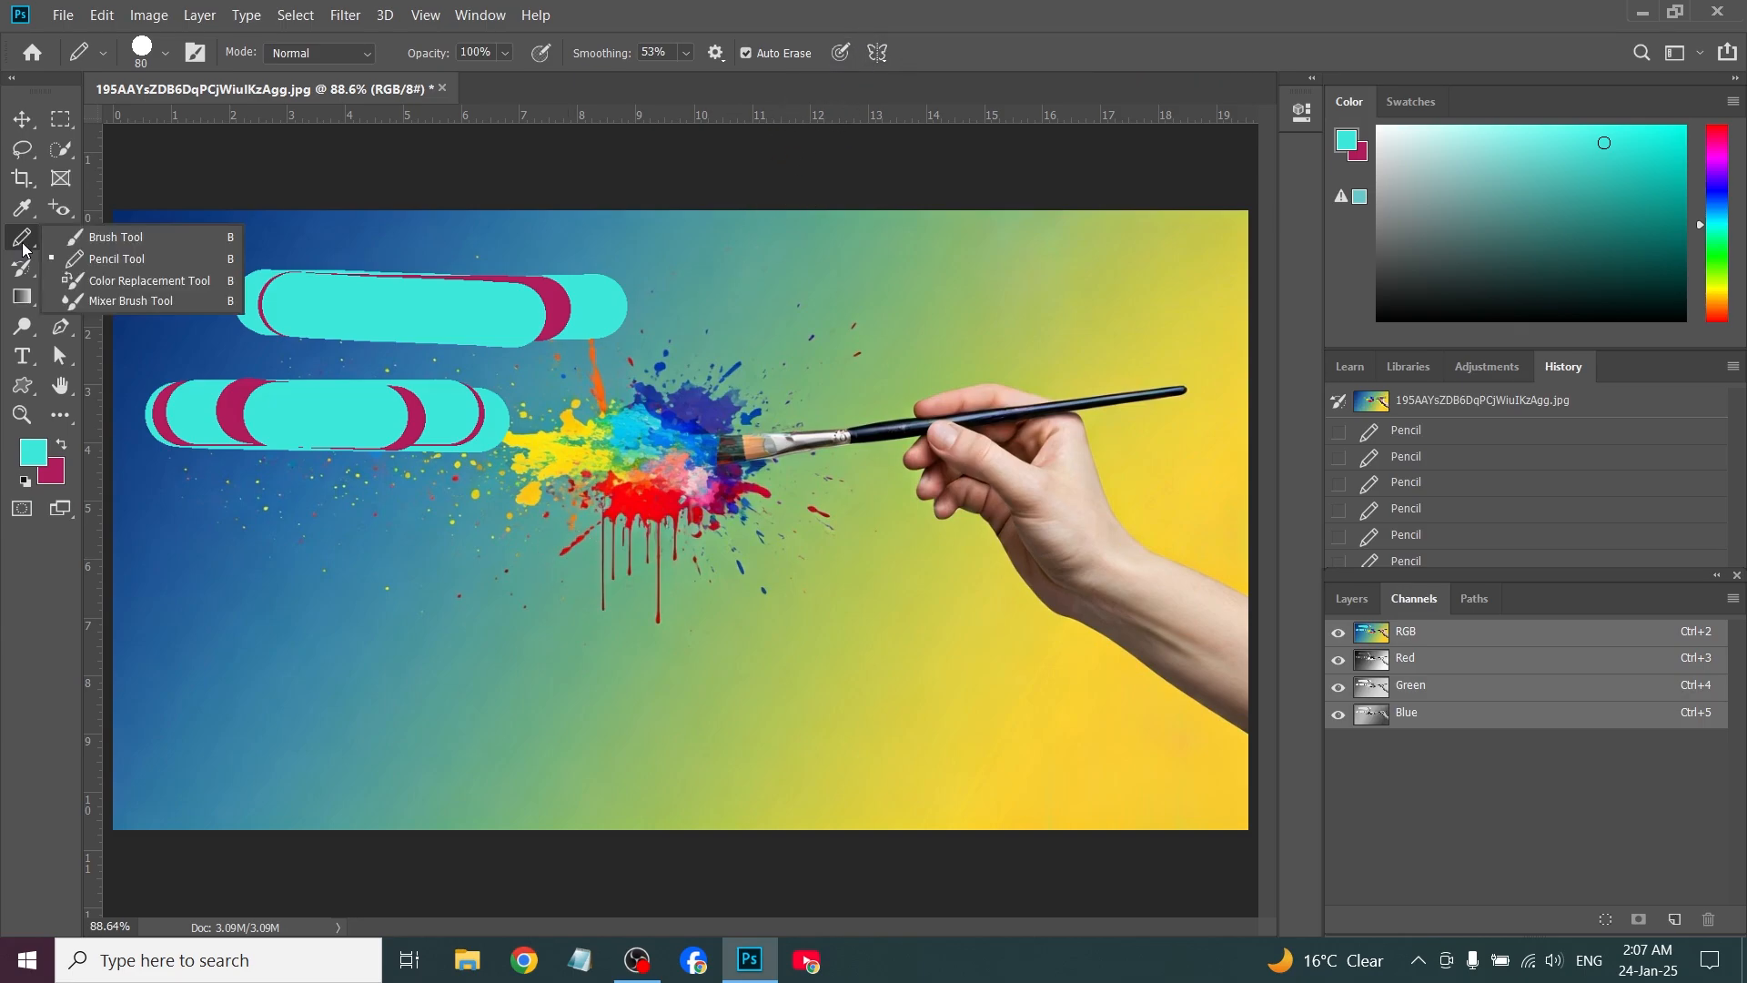